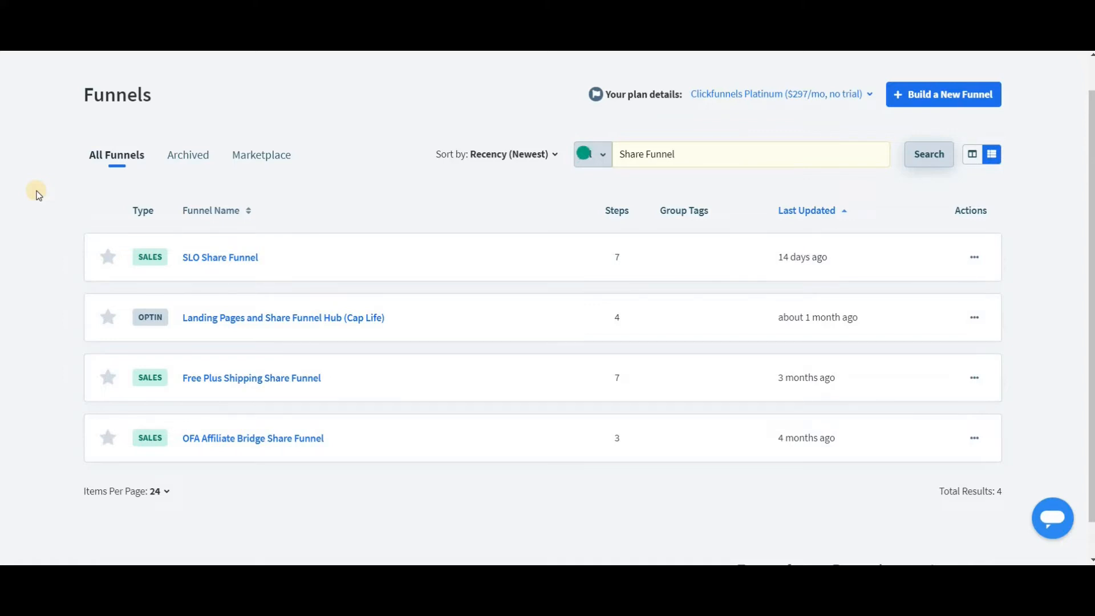
Step: Start building a new funnel, dismiss the goal wizard and select the 2-Step Tripwire Funnel type
{"action": "left_click", "coordinate": [960, 101]}
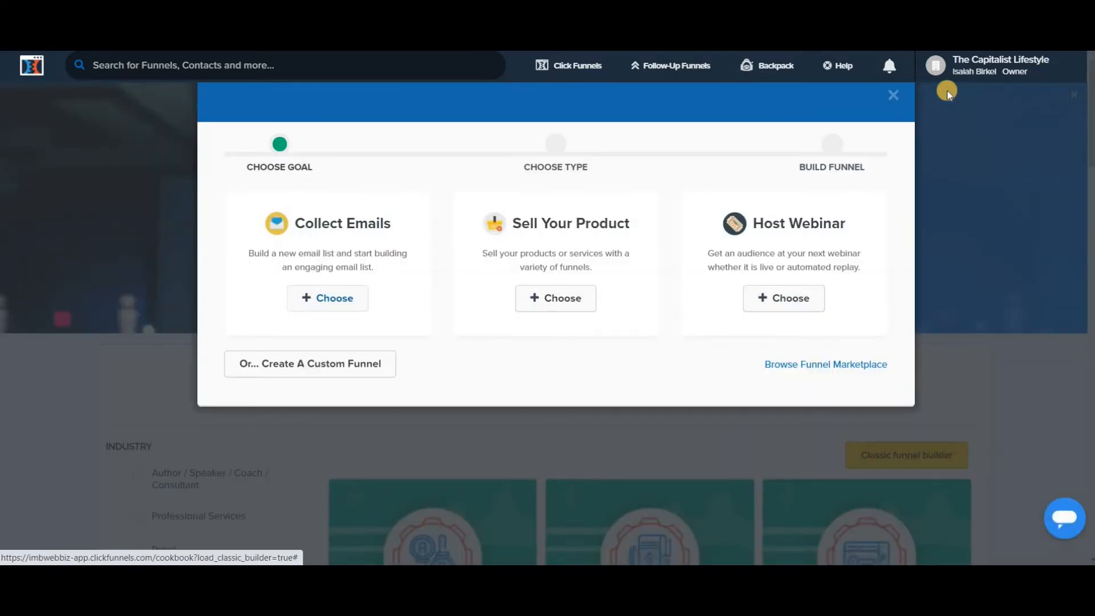
{"action": "left_click", "coordinate": [894, 101]}
{"action": "scroll", "coordinate": [283, 433], "scroll_direction": "down", "scroll_amount": 2}
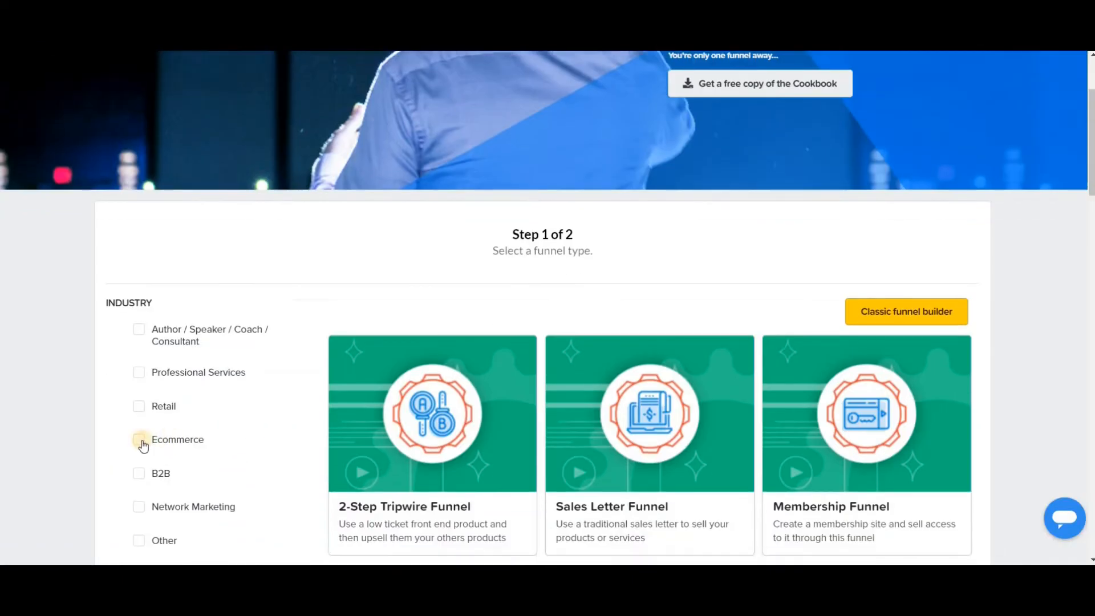
{"action": "mouse_move", "coordinate": [413, 447]}
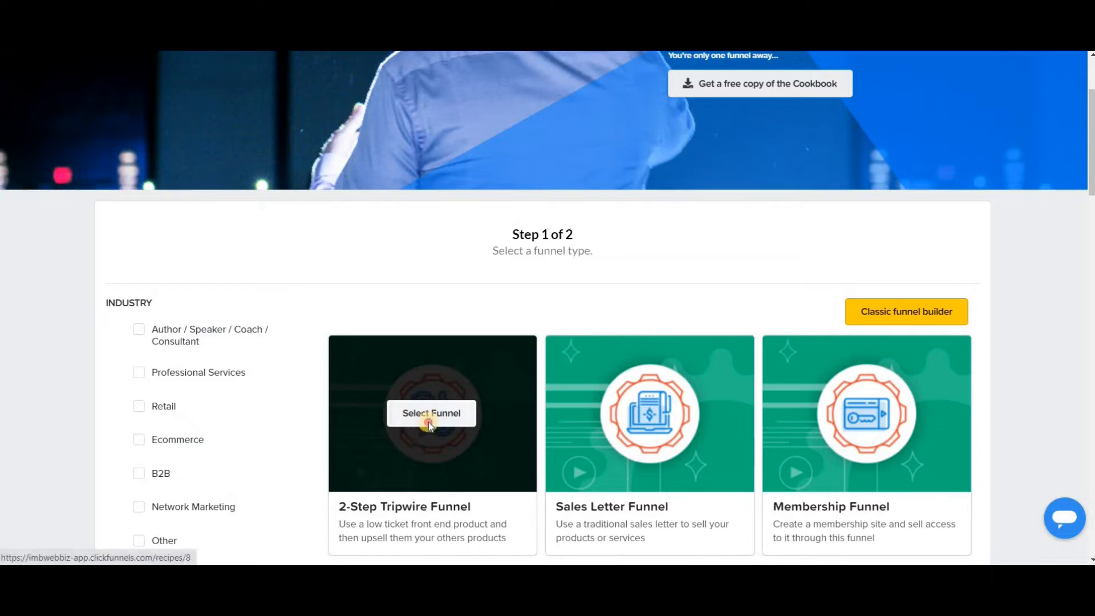
{"action": "left_click", "coordinate": [430, 424]}
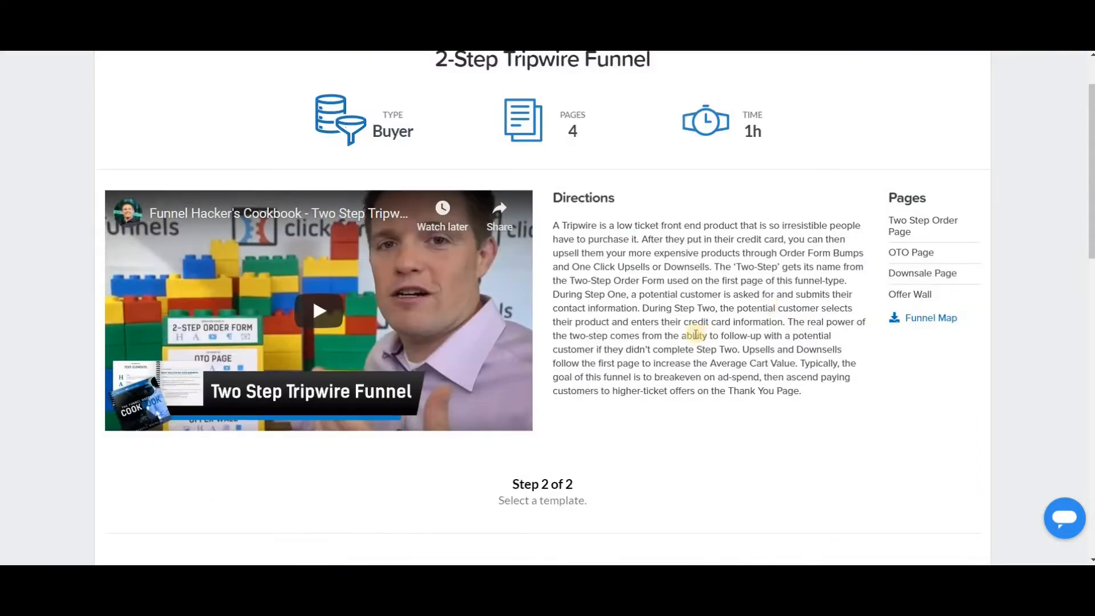
Step: Browse the free and premium templates and get the free "BREEZE | Two Step Tripwire Funnel"
{"action": "scroll", "coordinate": [663, 362], "scroll_direction": "down", "scroll_amount": 2}
{"action": "scroll", "coordinate": [663, 362], "scroll_direction": "down", "scroll_amount": 6}
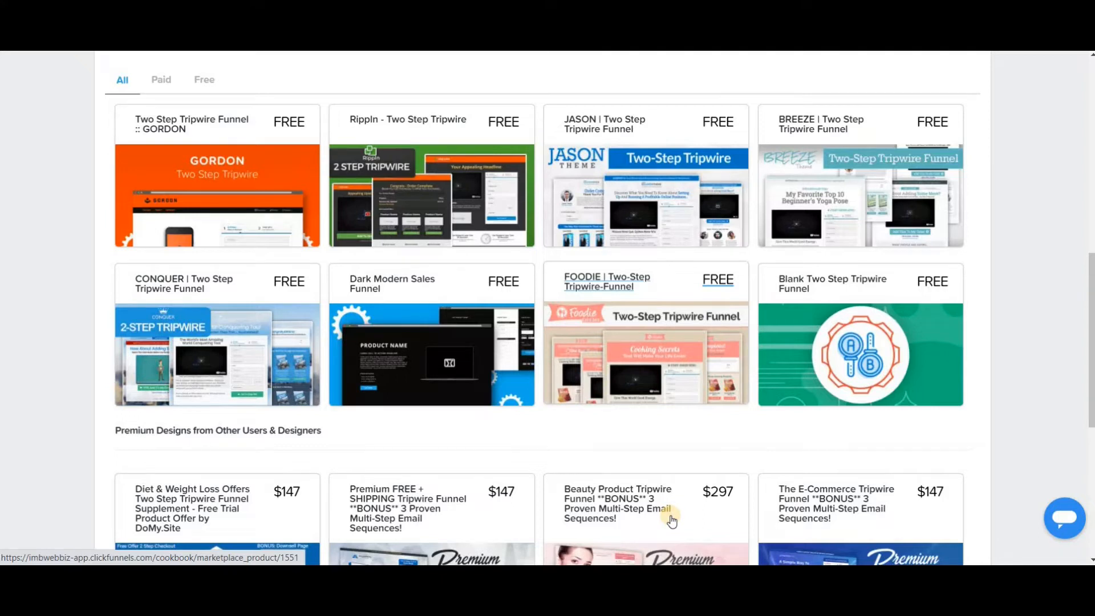
{"action": "scroll", "coordinate": [671, 520], "scroll_direction": "down", "scroll_amount": 3}
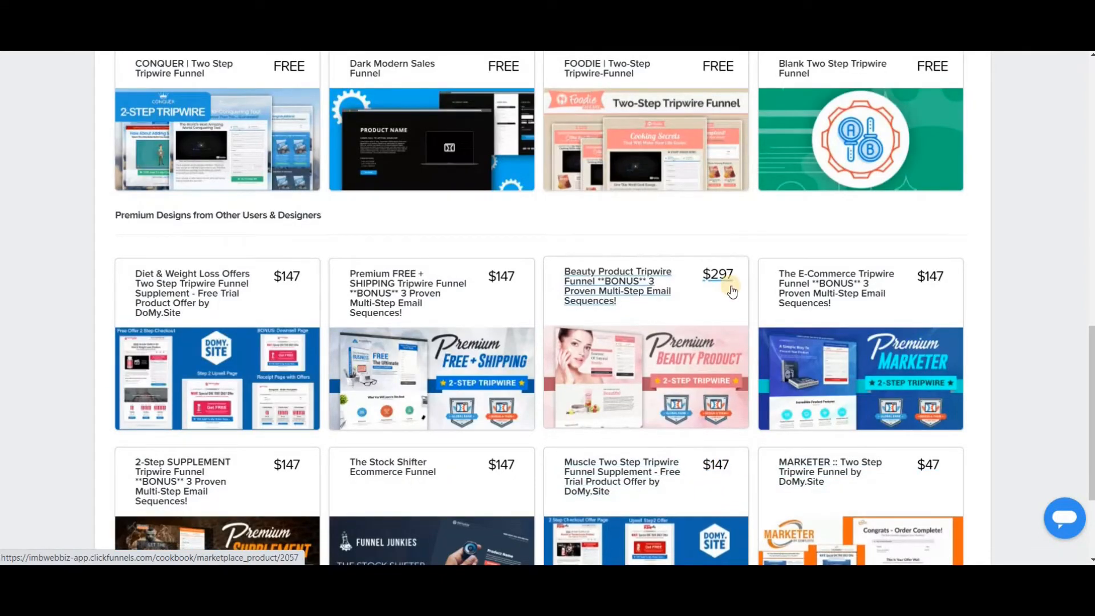
{"action": "scroll", "coordinate": [52, 258], "scroll_direction": "up", "scroll_amount": 3}
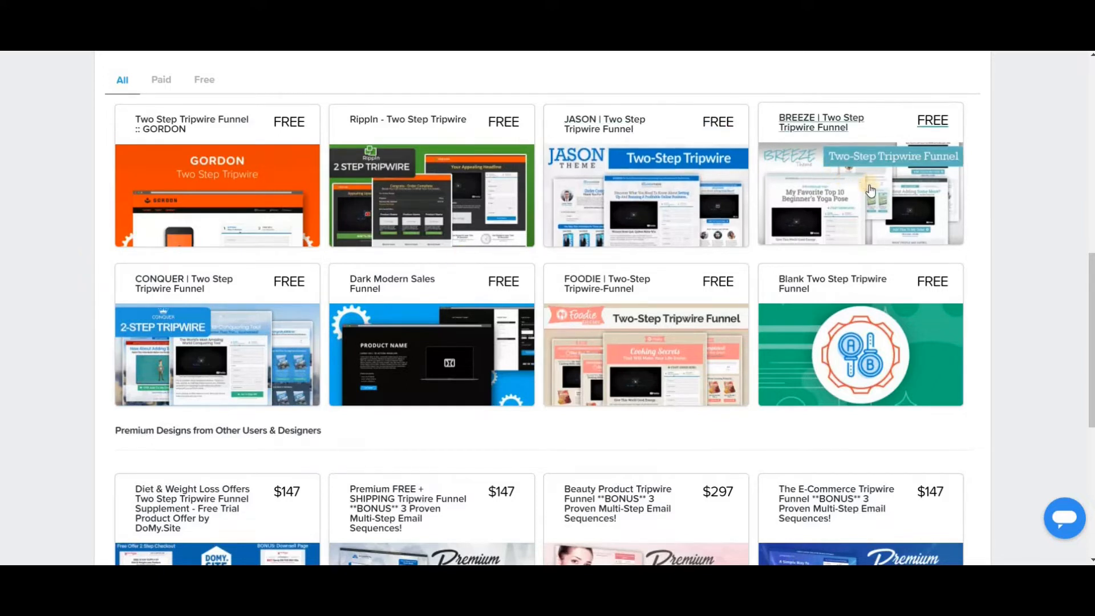
{"action": "left_click", "coordinate": [853, 140]}
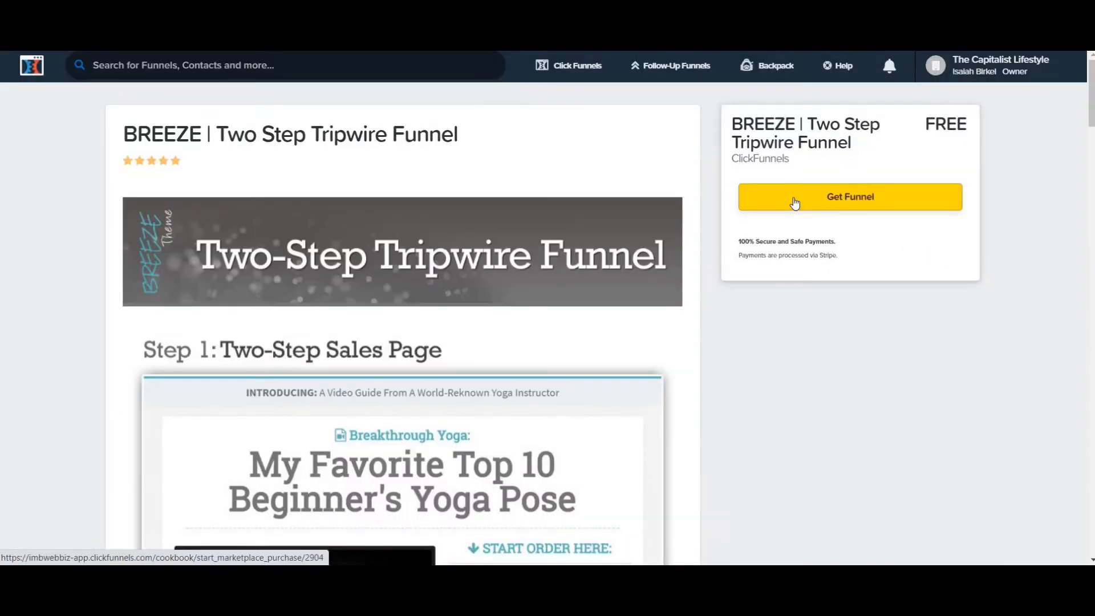
{"action": "left_click", "coordinate": [794, 203]}
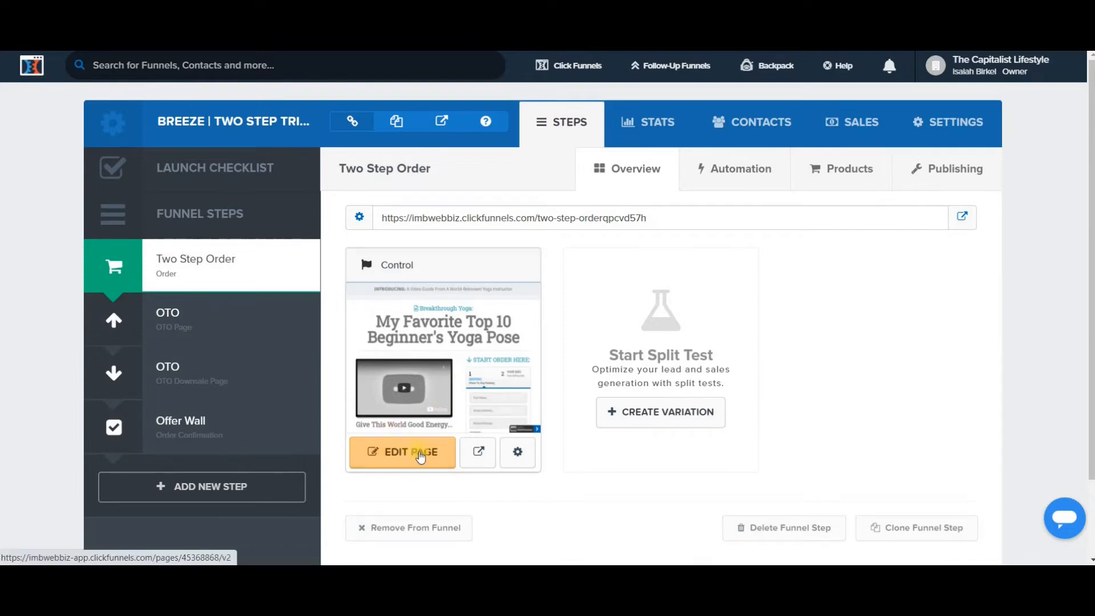
Step: Open a new product form for the Two Step Order step and review its payment integrations, product type and commission options
{"action": "left_click", "coordinate": [842, 189]}
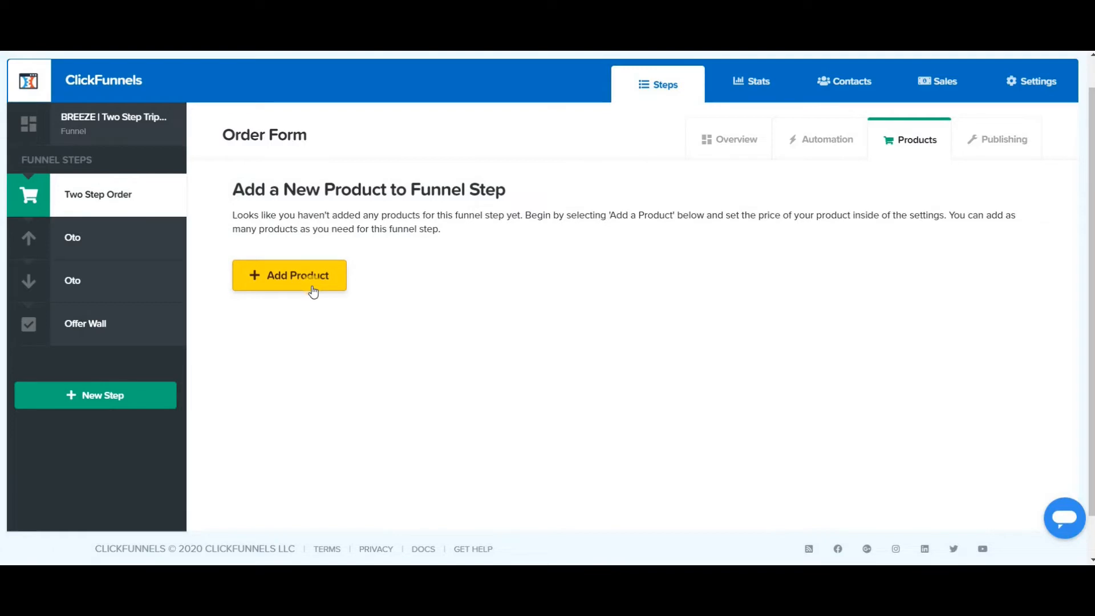
{"action": "left_click", "coordinate": [313, 290]}
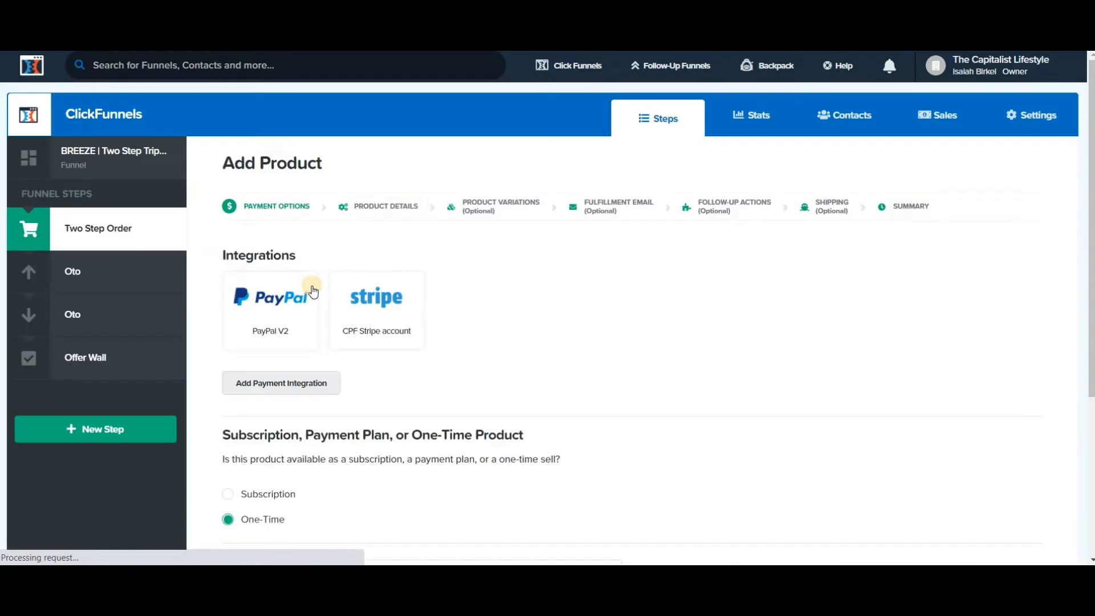
{"action": "scroll", "coordinate": [379, 342], "scroll_direction": "down", "scroll_amount": 4}
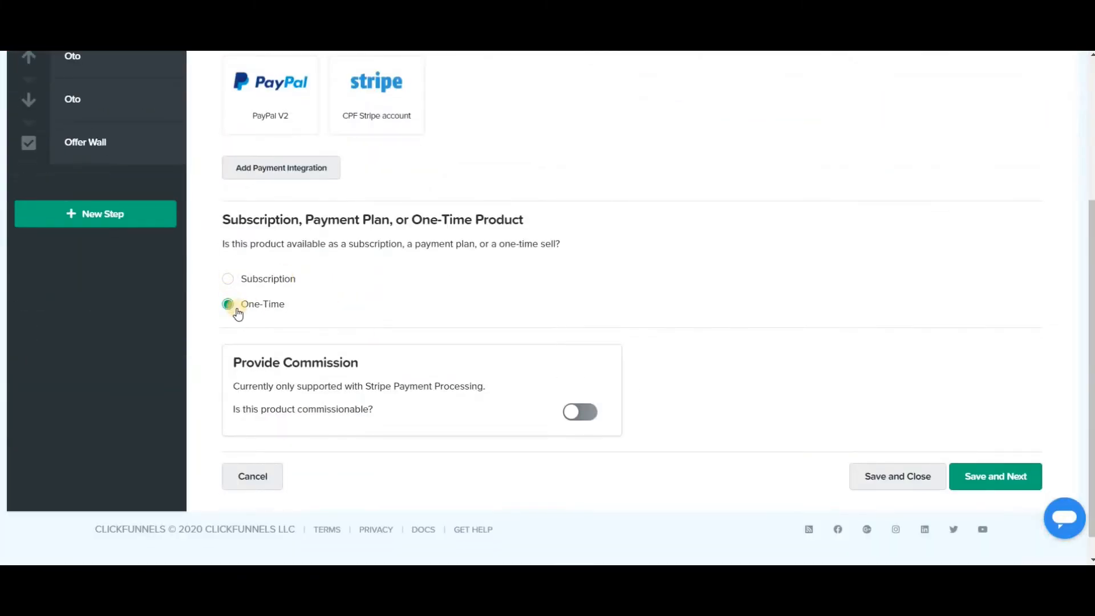
{"action": "scroll", "coordinate": [646, 357], "scroll_direction": "up", "scroll_amount": 4}
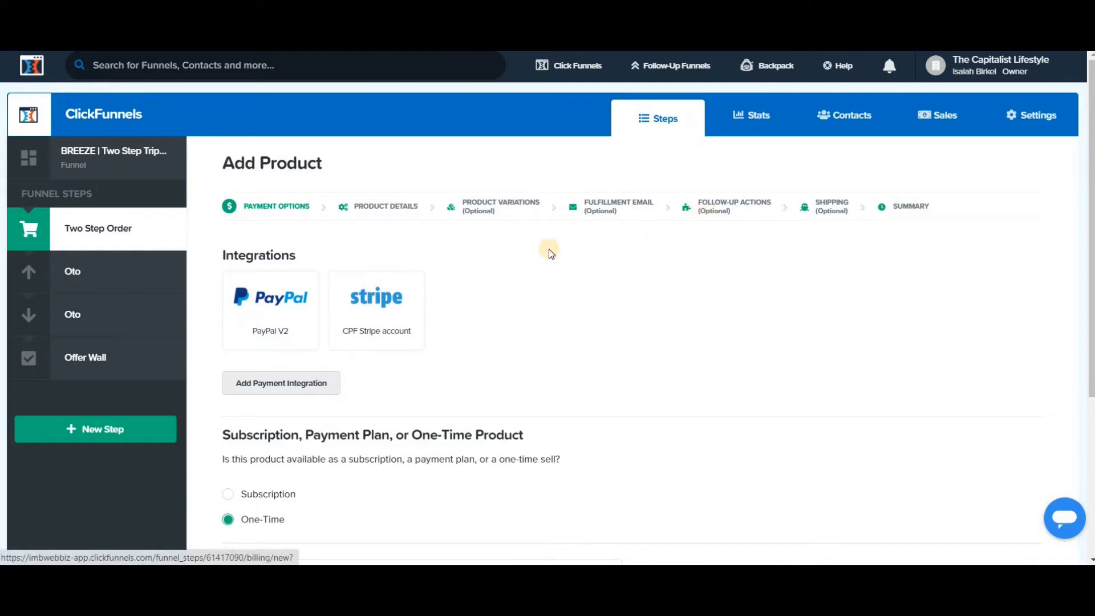
{"action": "scroll", "coordinate": [498, 255], "scroll_direction": "down", "scroll_amount": 5}
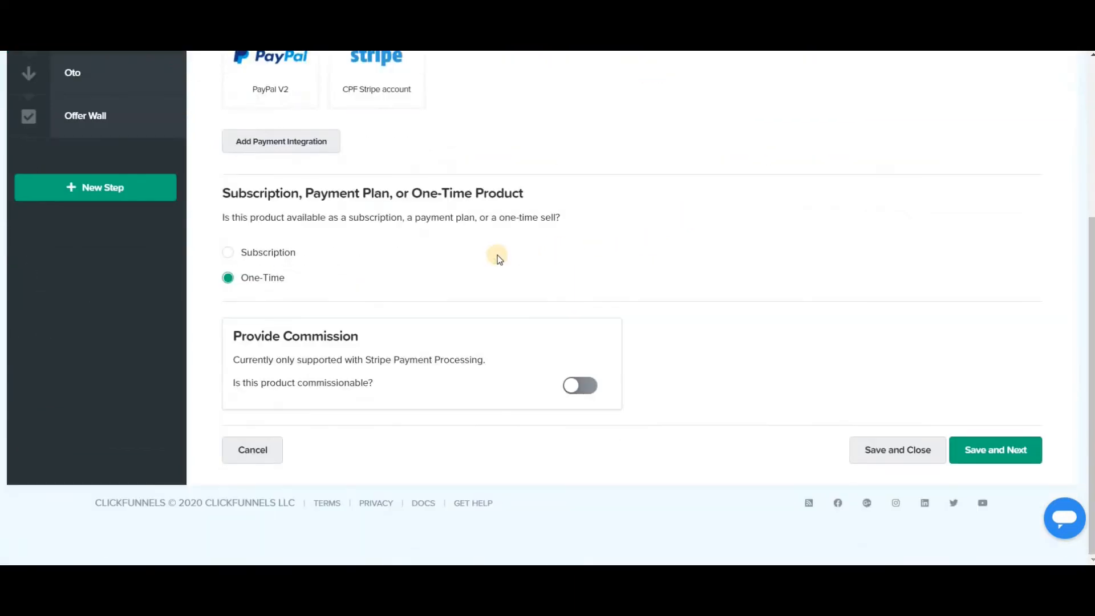
Step: Return to the Two Step Order overview and open its control page in the page editor
{"action": "scroll", "coordinate": [497, 255], "scroll_direction": "up", "scroll_amount": 4}
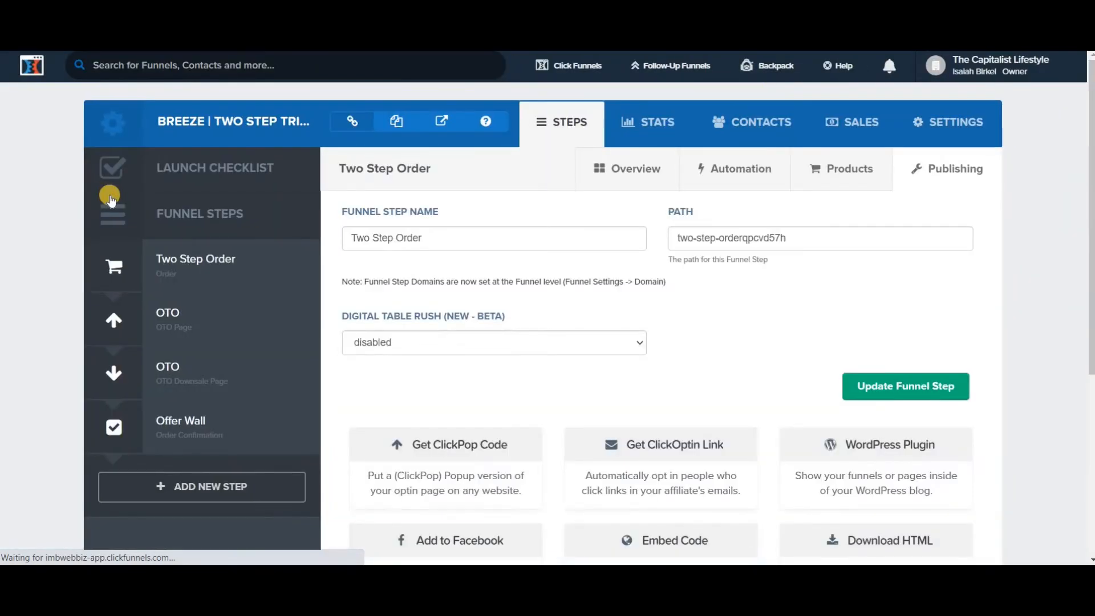
{"action": "left_click", "coordinate": [635, 181]}
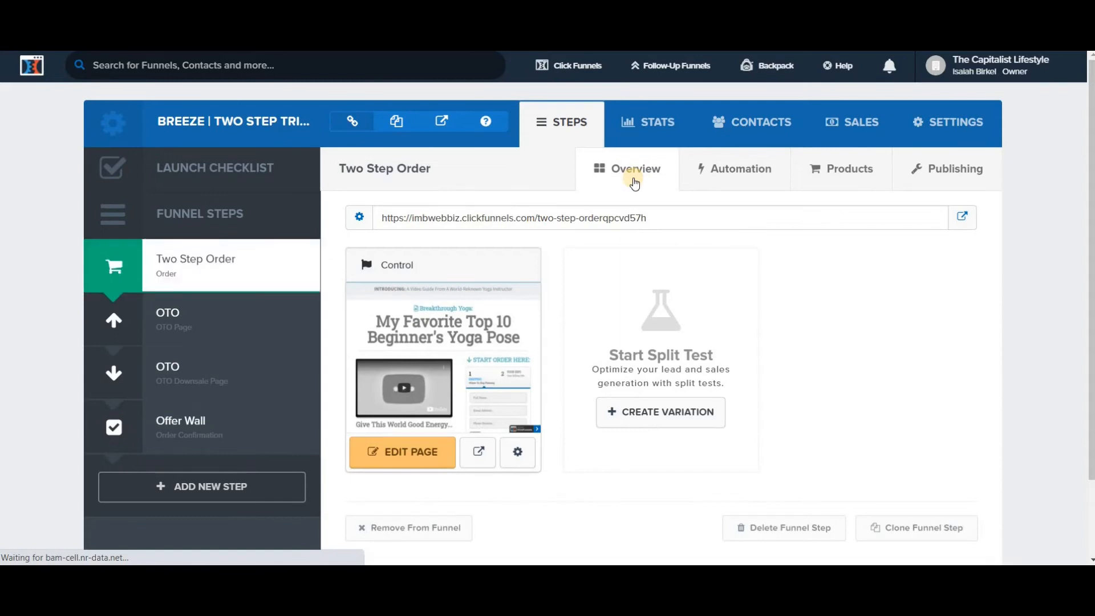
{"action": "left_click", "coordinate": [435, 451]}
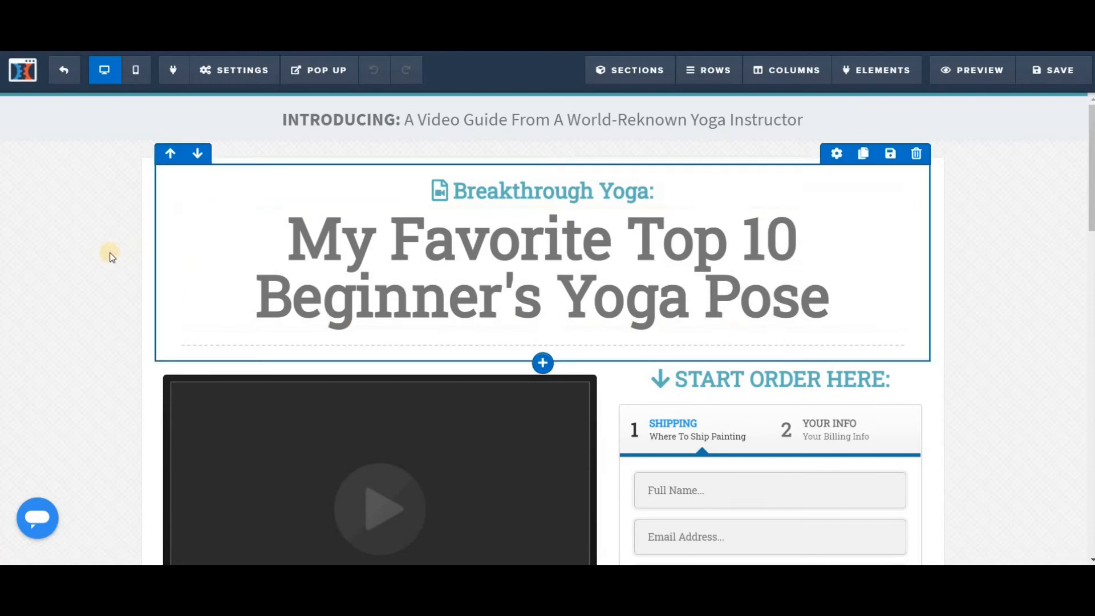
Step: Examine the order page's layout, including the headline, video, order form, author section and testimonials
{"action": "scroll", "coordinate": [99, 257], "scroll_direction": "down", "scroll_amount": 1}
{"action": "scroll", "coordinate": [98, 257], "scroll_direction": "down", "scroll_amount": 10}
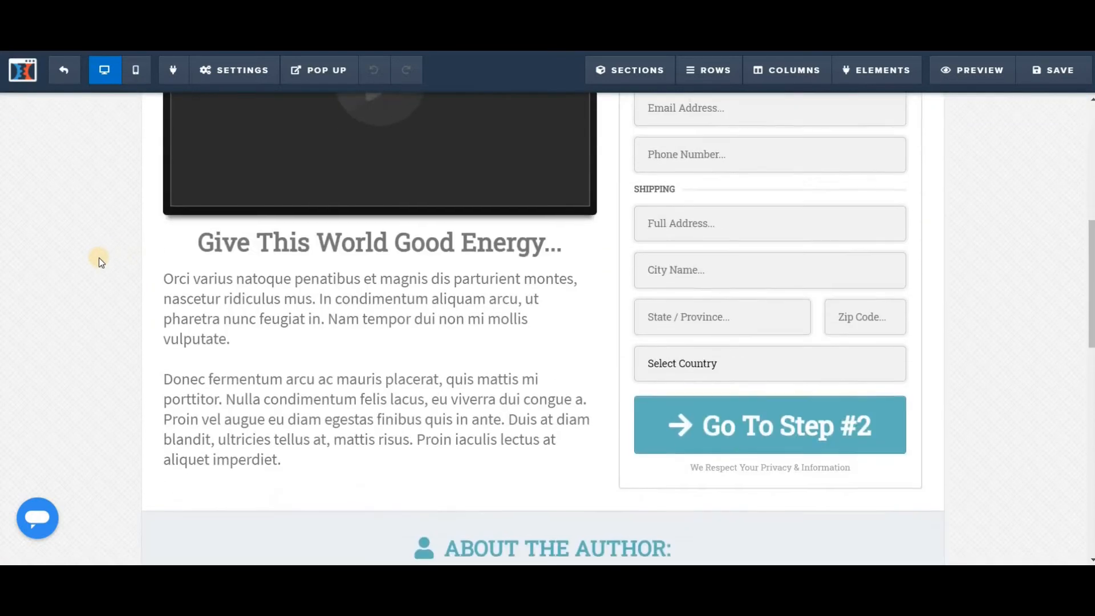
{"action": "scroll", "coordinate": [98, 258], "scroll_direction": "down", "scroll_amount": 7}
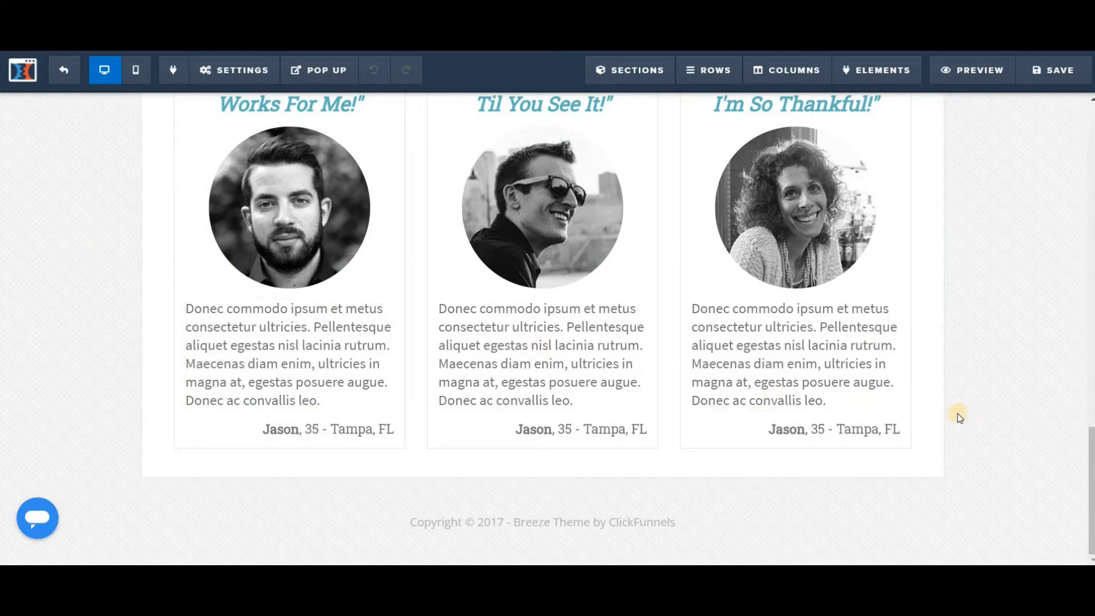
{"action": "scroll", "coordinate": [952, 414], "scroll_direction": "up", "scroll_amount": 1}
{"action": "scroll", "coordinate": [951, 415], "scroll_direction": "up", "scroll_amount": 15}
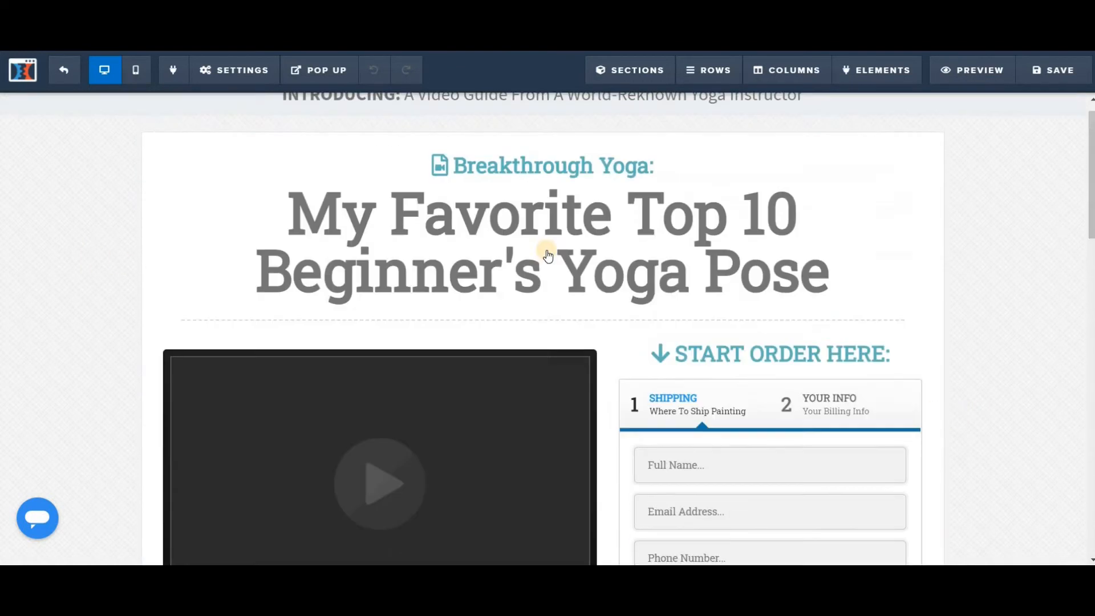
{"action": "scroll", "coordinate": [290, 386], "scroll_direction": "down", "scroll_amount": 4}
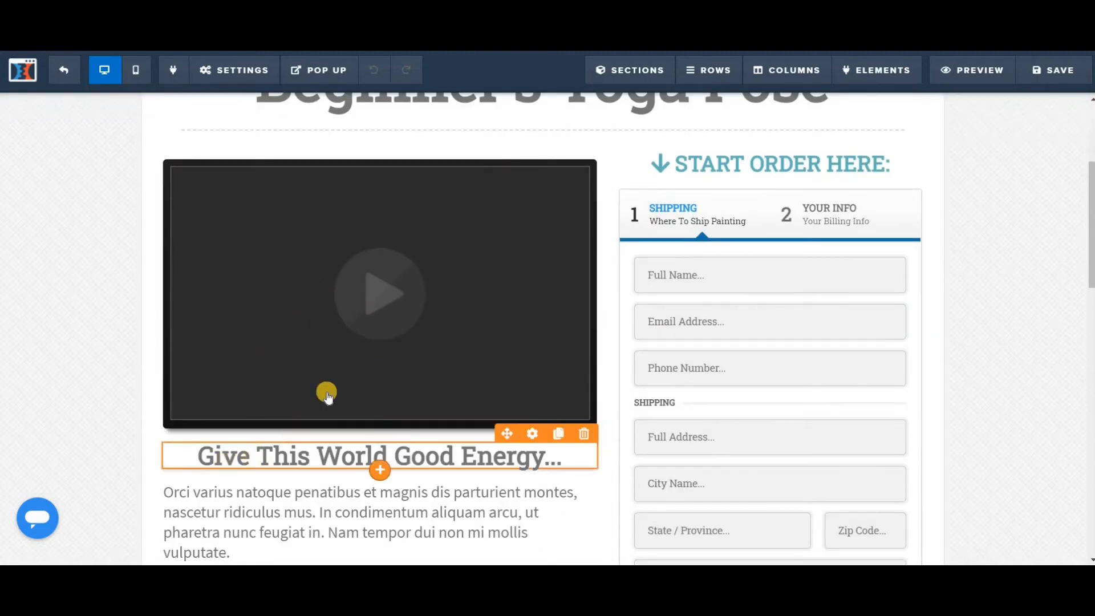
{"action": "scroll", "coordinate": [340, 348], "scroll_direction": "down", "scroll_amount": 5}
{"action": "scroll", "coordinate": [526, 423], "scroll_direction": "down", "scroll_amount": 4}
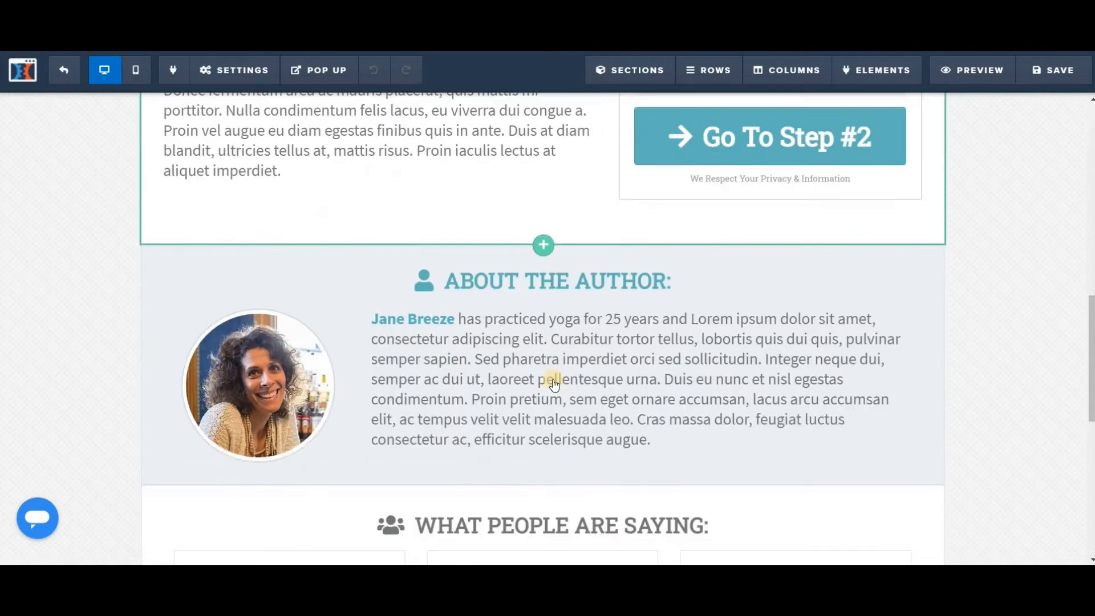
{"action": "scroll", "coordinate": [1068, 348], "scroll_direction": "up", "scroll_amount": 8}
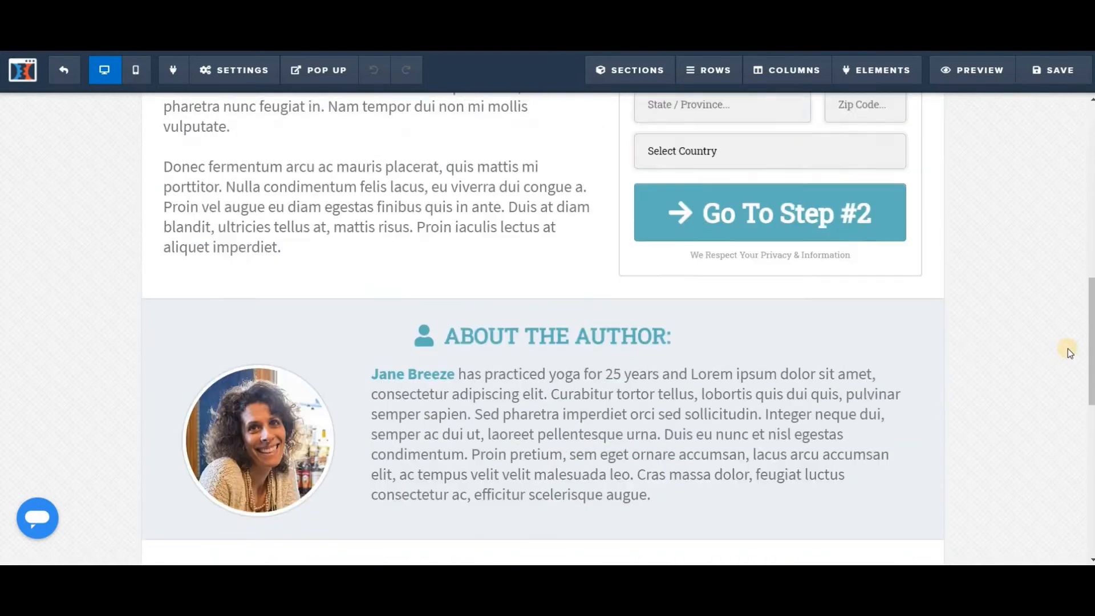
{"action": "scroll", "coordinate": [1041, 356], "scroll_direction": "up", "scroll_amount": 4}
{"action": "scroll", "coordinate": [1038, 357], "scroll_direction": "down", "scroll_amount": 1}
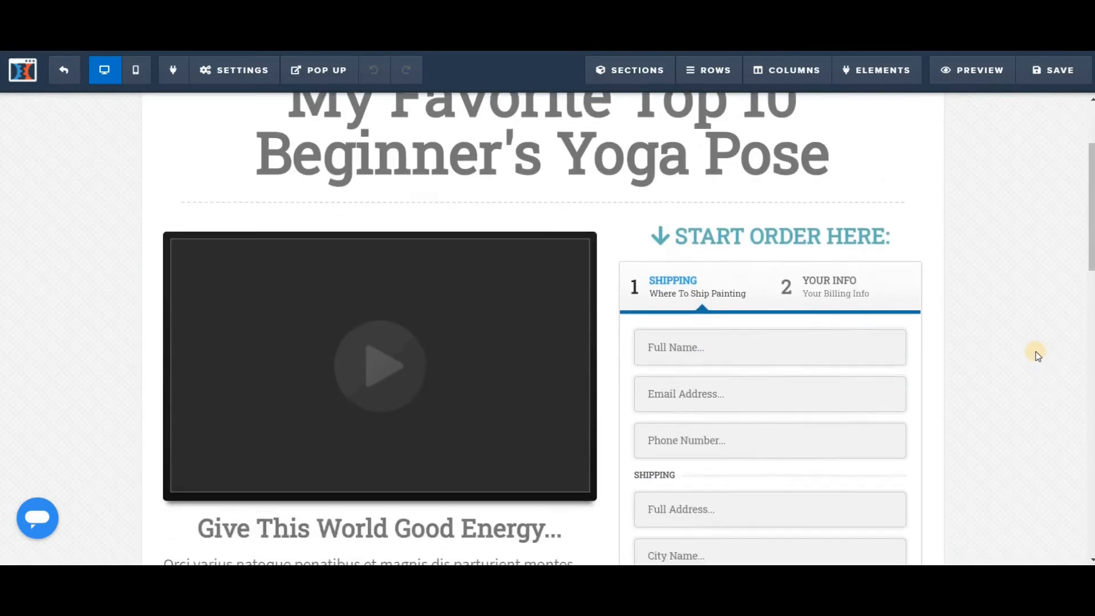
{"action": "scroll", "coordinate": [1038, 356], "scroll_direction": "up", "scroll_amount": 3}
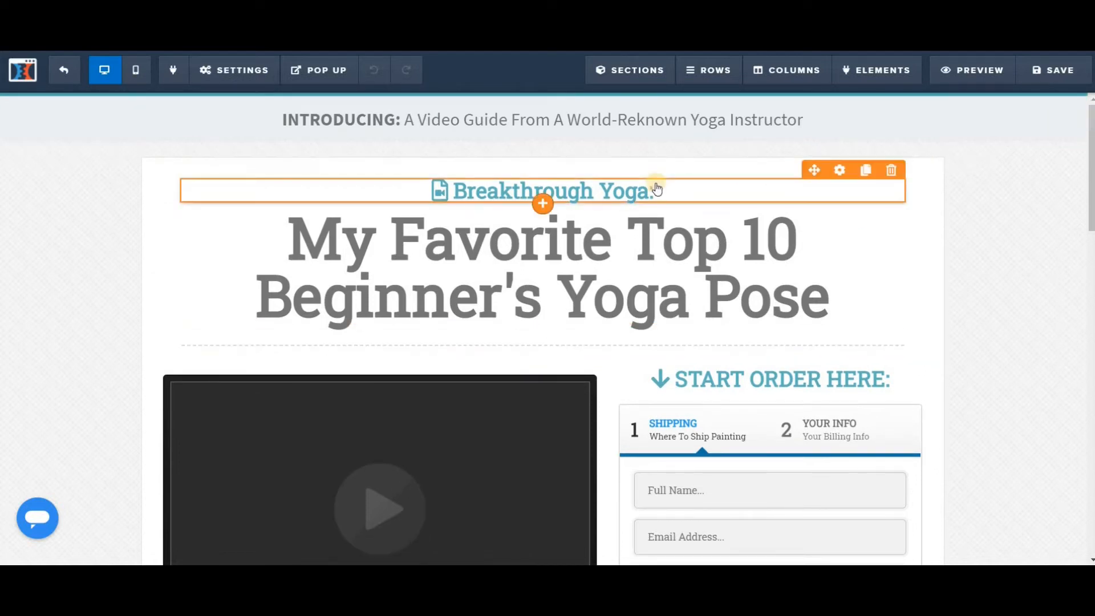
Step: Open the "Breakthrough Yoga:" headline's settings and set its text color to blue #007bff
{"action": "left_click", "coordinate": [837, 171]}
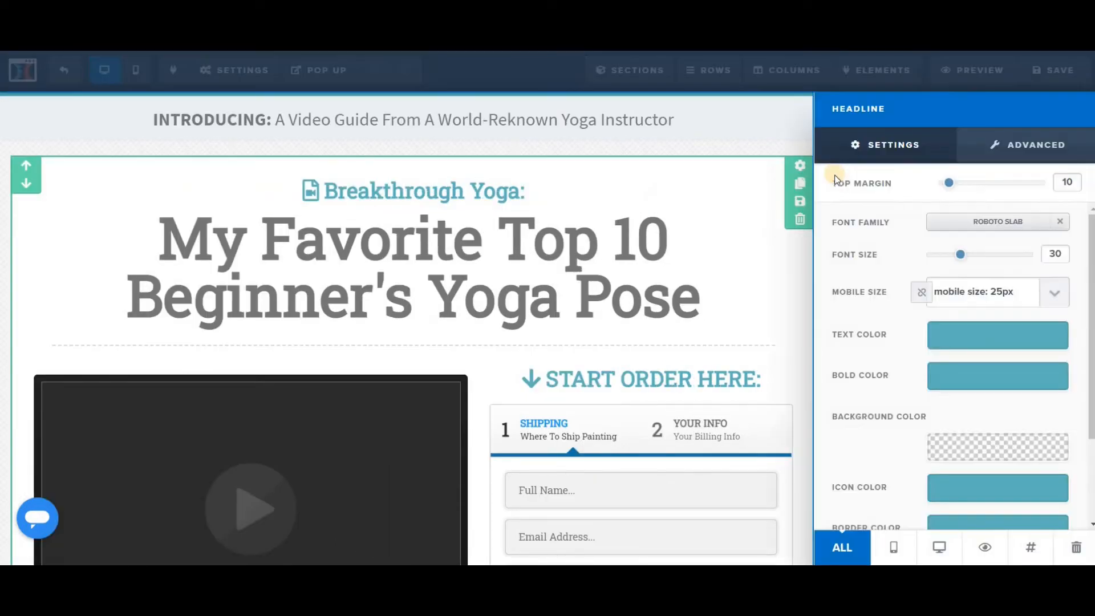
{"action": "scroll", "coordinate": [953, 399], "scroll_direction": "down", "scroll_amount": 2}
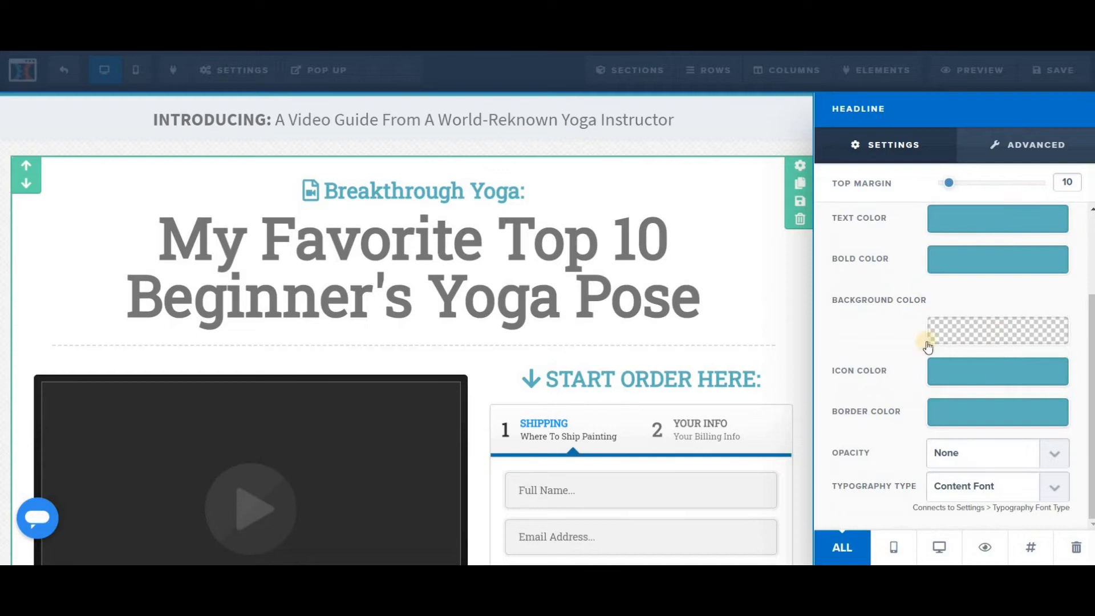
{"action": "scroll", "coordinate": [941, 259], "scroll_direction": "up", "scroll_amount": 1}
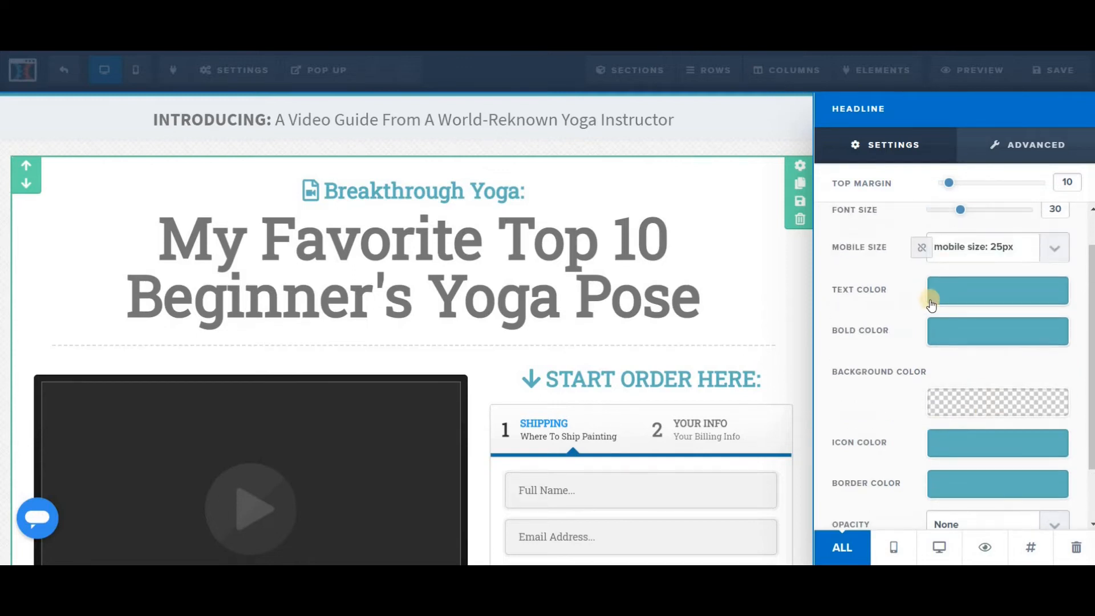
{"action": "left_click", "coordinate": [940, 295]}
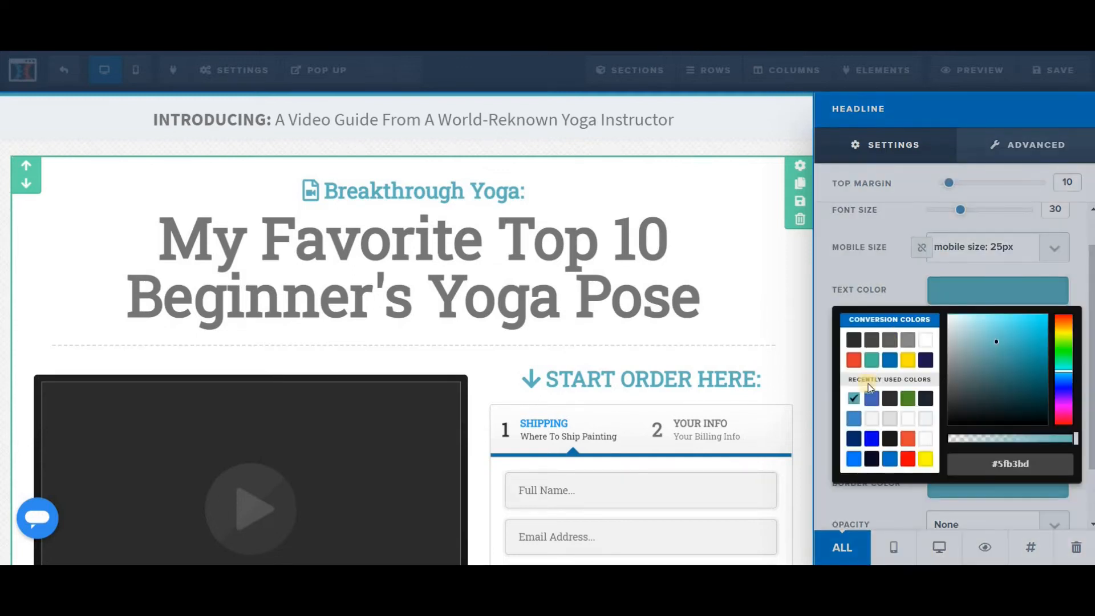
{"action": "left_click", "coordinate": [858, 459]}
{"action": "left_click", "coordinate": [858, 458]}
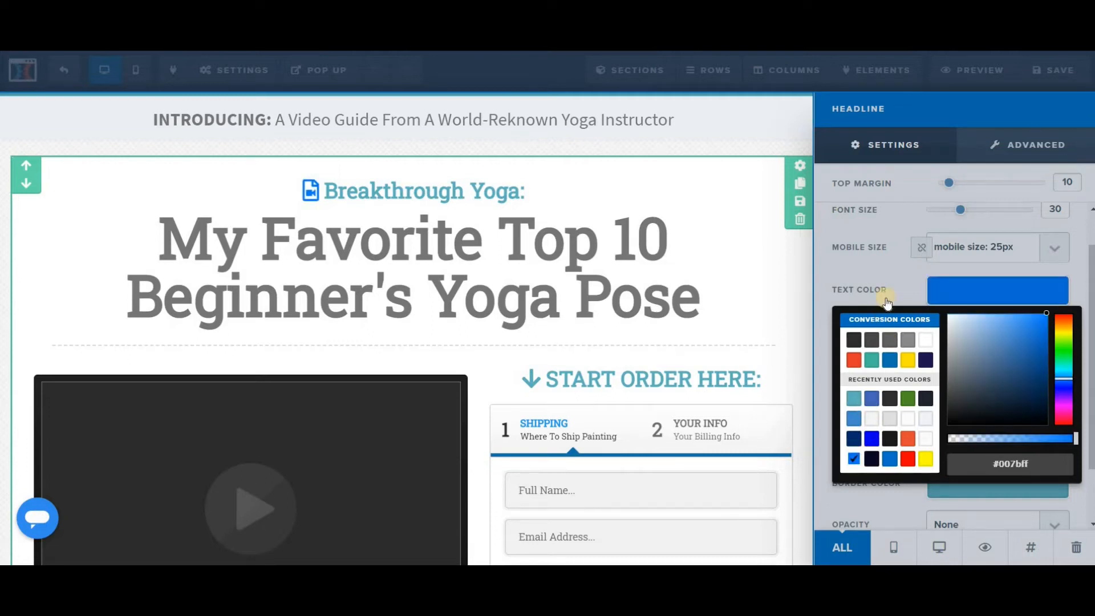
{"action": "left_click", "coordinate": [891, 286]}
Step: Set the "Breakthrough Yoga:" headline's bold color and icon color to the same blue, #007bff
{"action": "left_click", "coordinate": [934, 327]}
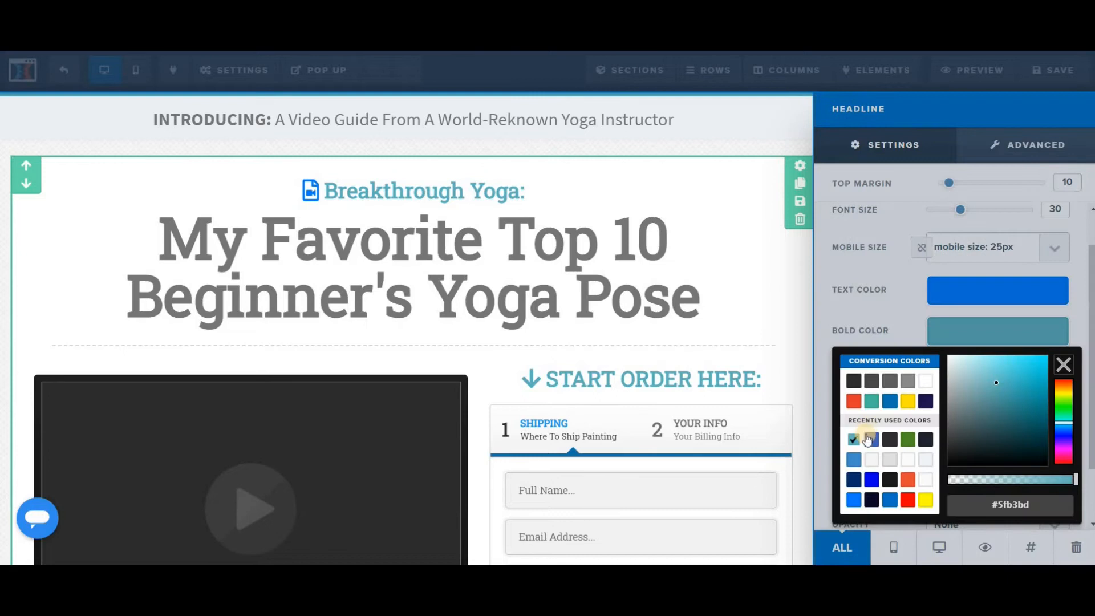
{"action": "left_click", "coordinate": [853, 499]}
{"action": "left_click", "coordinate": [901, 328]}
{"action": "scroll", "coordinate": [964, 373], "scroll_direction": "down", "scroll_amount": 2}
{"action": "left_click", "coordinate": [956, 370]}
{"action": "left_click", "coordinate": [854, 540]}
{"action": "left_click", "coordinate": [895, 371]}
Step: Set the "Breakthrough Yoga:" headline's border color to blue #007bff and close its settings
{"action": "left_click", "coordinate": [946, 412]}
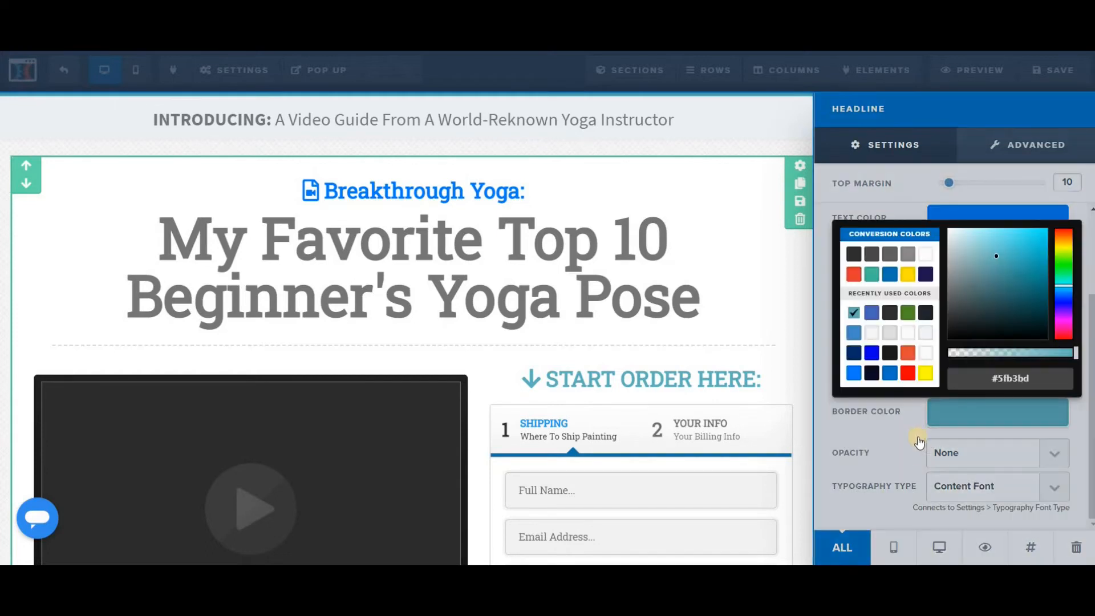
{"action": "left_click", "coordinate": [854, 373]}
{"action": "left_click", "coordinate": [789, 330]}
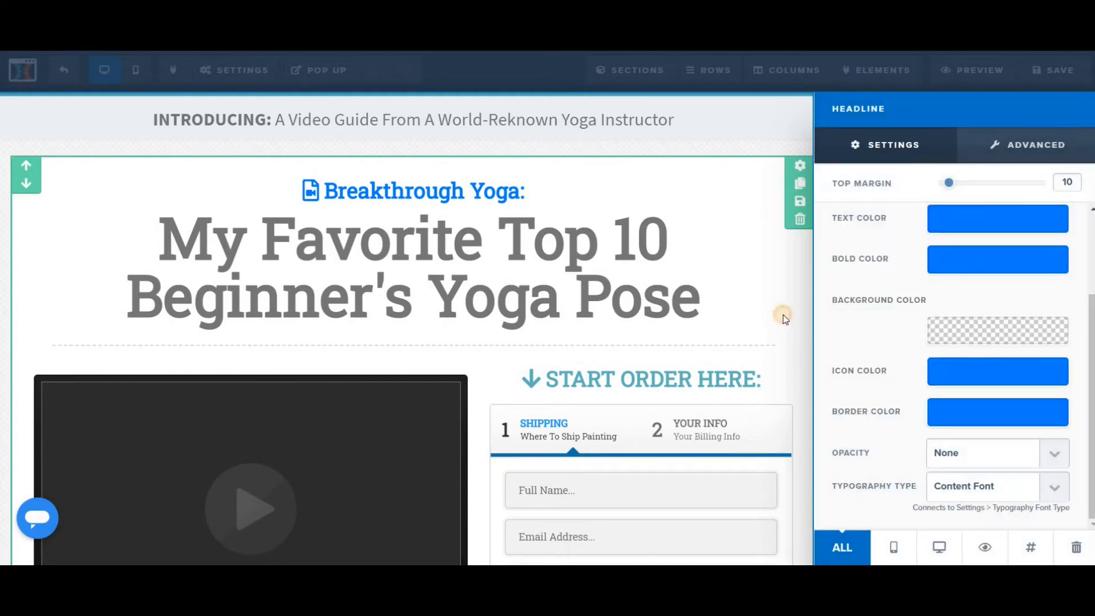
{"action": "left_click", "coordinate": [785, 314]}
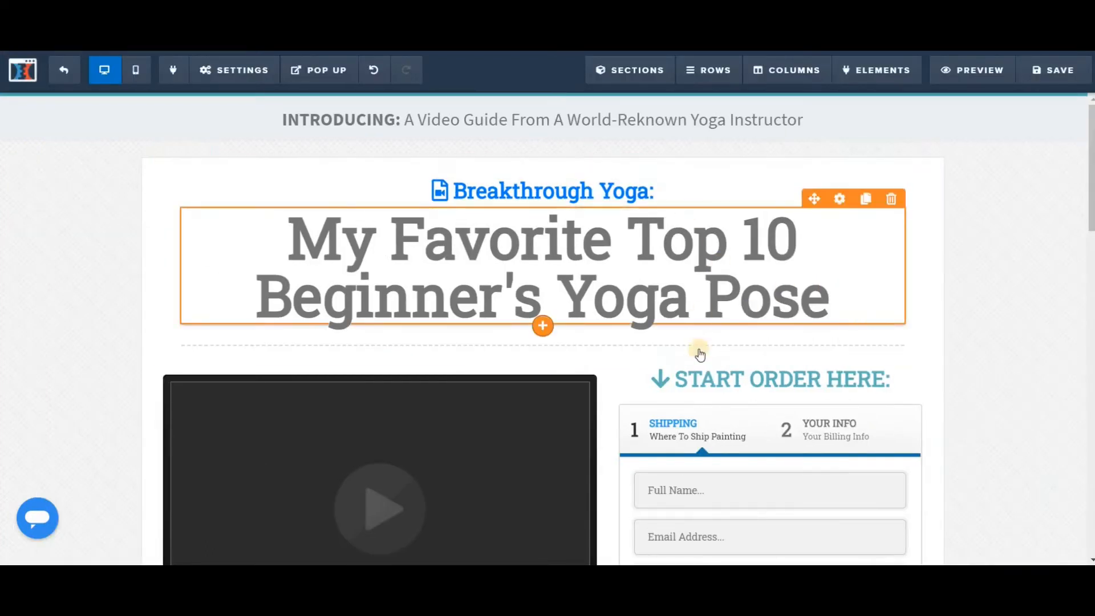
Step: Change the "About the Author" section's width from Wide so it spans the full page, and close its settings
{"action": "scroll", "coordinate": [844, 375], "scroll_direction": "down", "scroll_amount": 3}
{"action": "scroll", "coordinate": [544, 309], "scroll_direction": "down", "scroll_amount": 6}
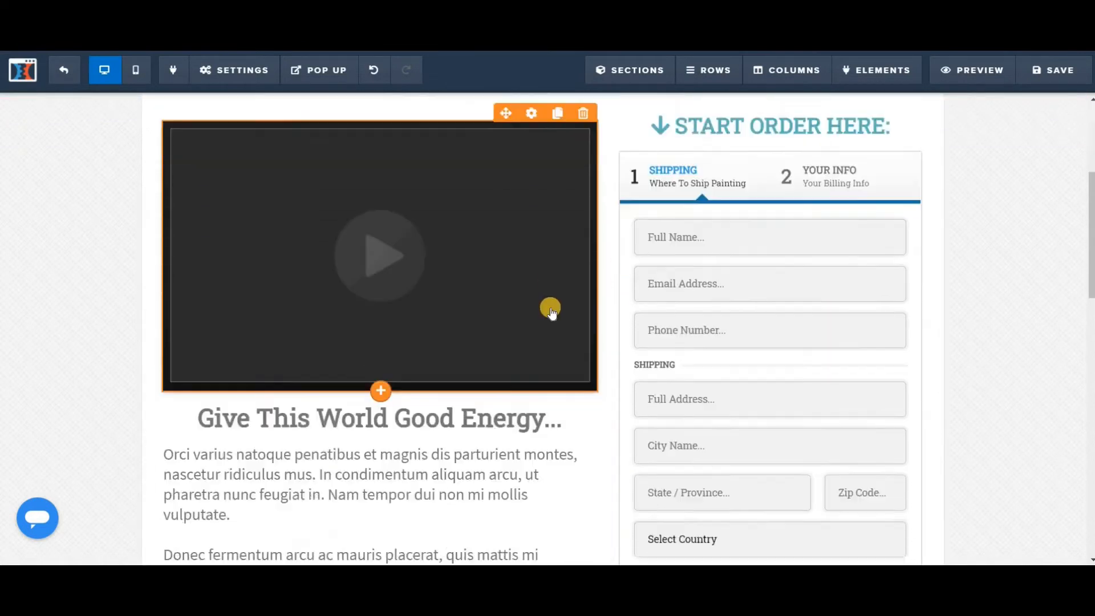
{"action": "scroll", "coordinate": [557, 304], "scroll_direction": "down", "scroll_amount": 6}
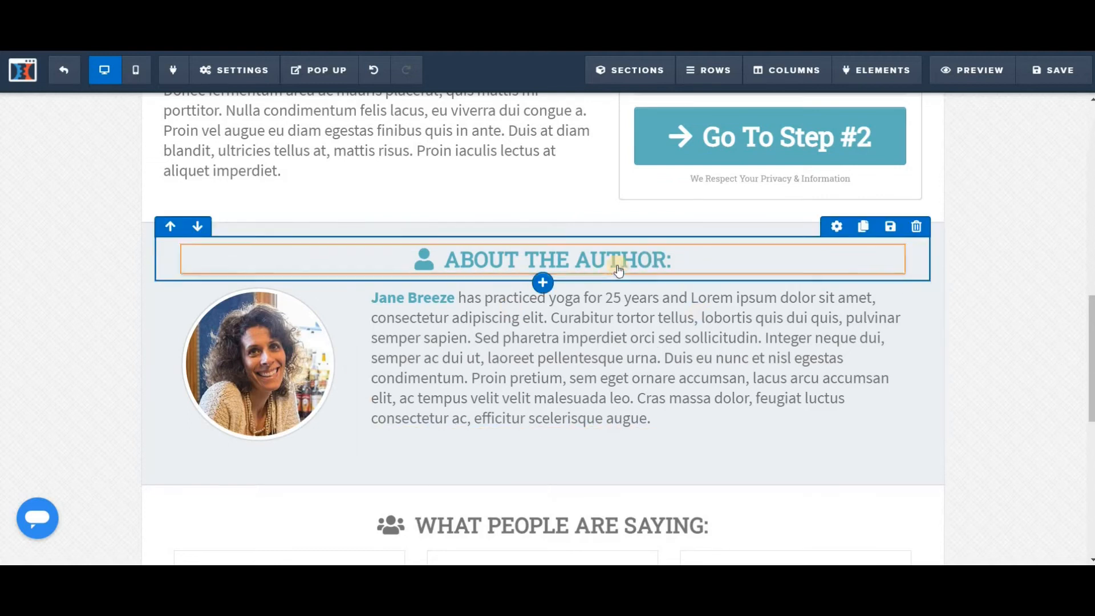
{"action": "scroll", "coordinate": [610, 265], "scroll_direction": "up", "scroll_amount": 15}
{"action": "scroll", "coordinate": [611, 265], "scroll_direction": "down", "scroll_amount": 15}
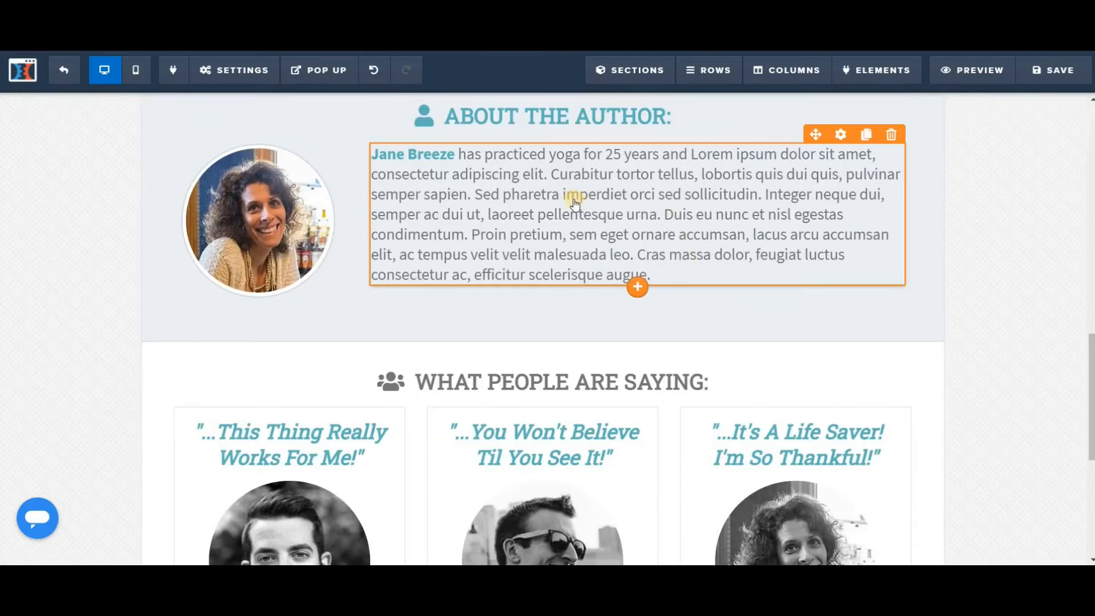
{"action": "scroll", "coordinate": [513, 246], "scroll_direction": "up", "scroll_amount": 3}
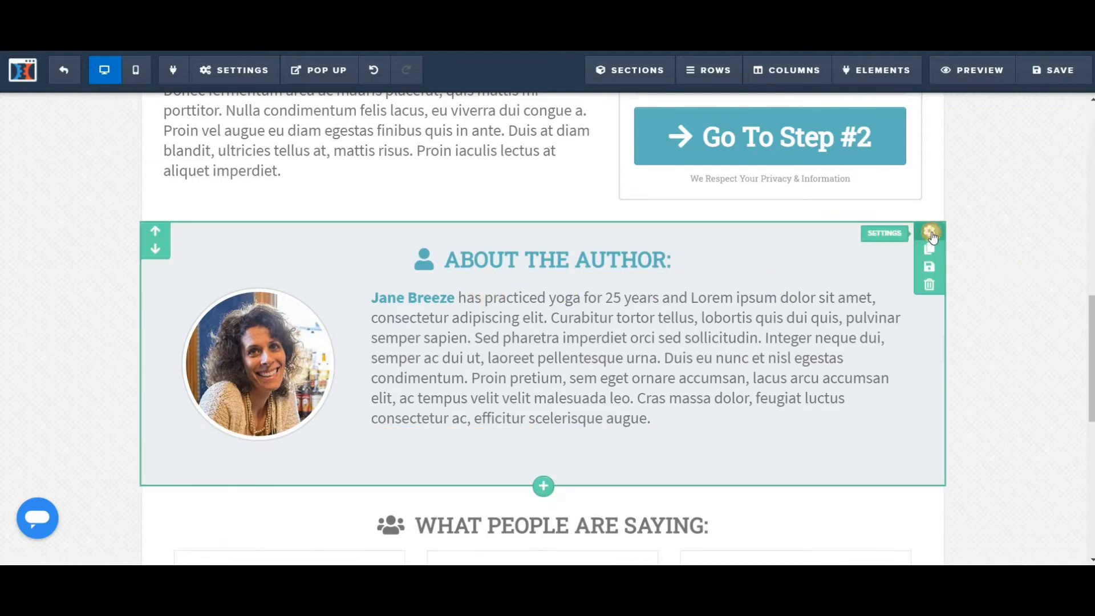
{"action": "left_click", "coordinate": [932, 232]}
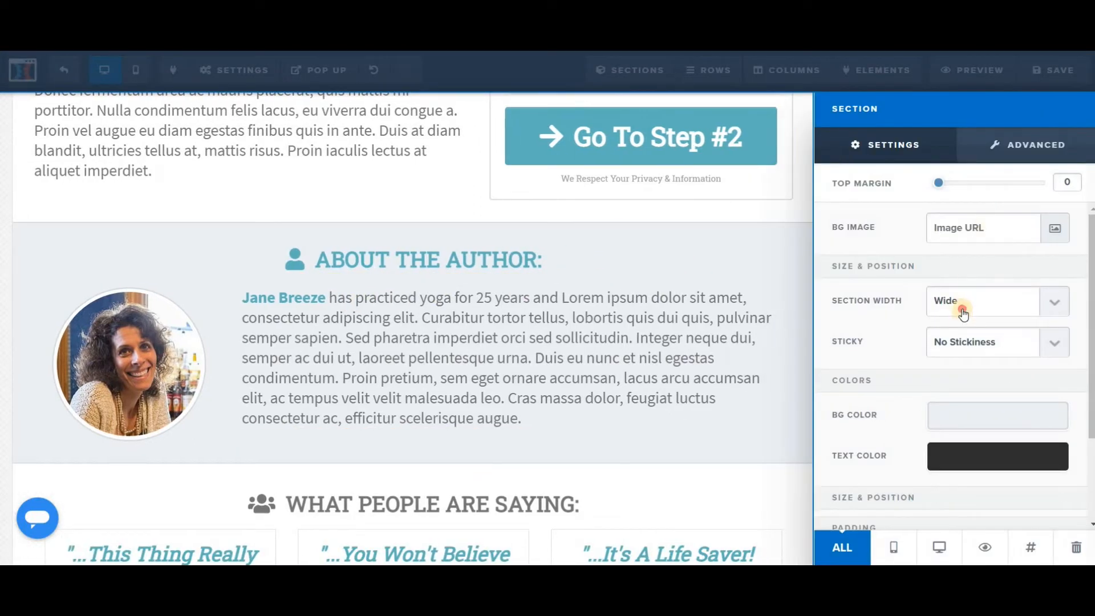
{"action": "left_click", "coordinate": [962, 312]}
{"action": "left_click", "coordinate": [955, 325]}
{"action": "left_click", "coordinate": [746, 294]}
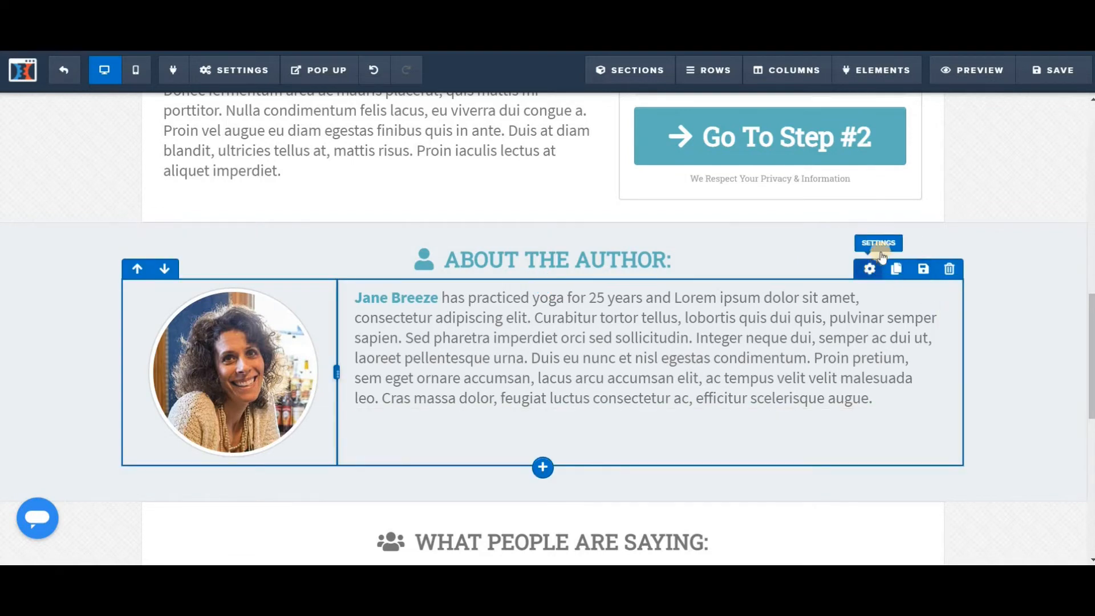
Step: Add a six-column row below the author's photo and biography
{"action": "left_click", "coordinate": [544, 462]}
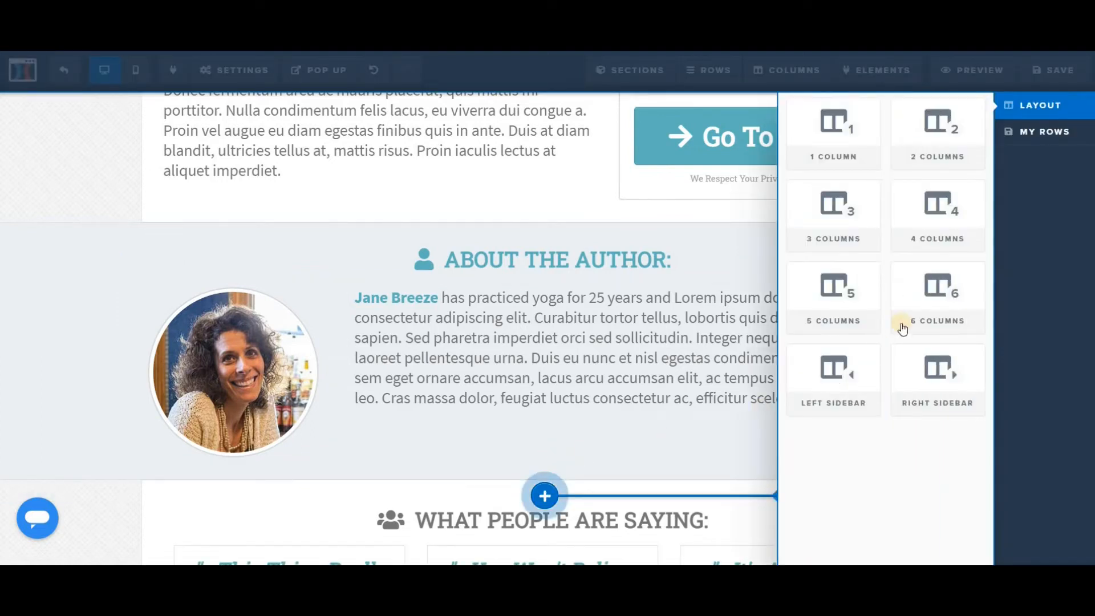
{"action": "left_click", "coordinate": [921, 292]}
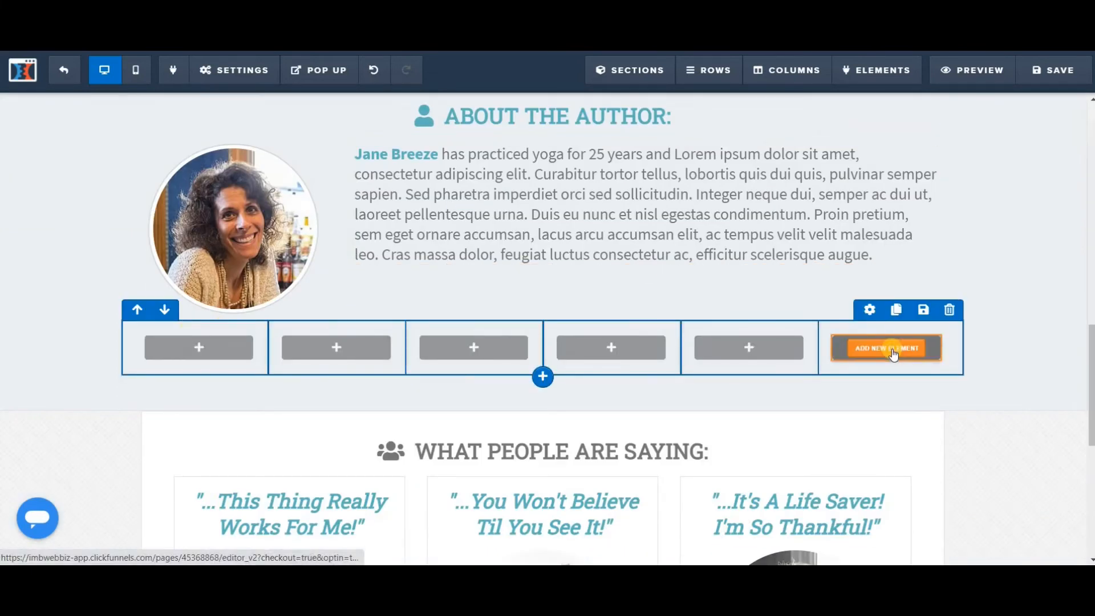
Step: Insert a paragraph text element directly below the "About the Author:" headline
{"action": "scroll", "coordinate": [892, 354], "scroll_direction": "up", "scroll_amount": 1}
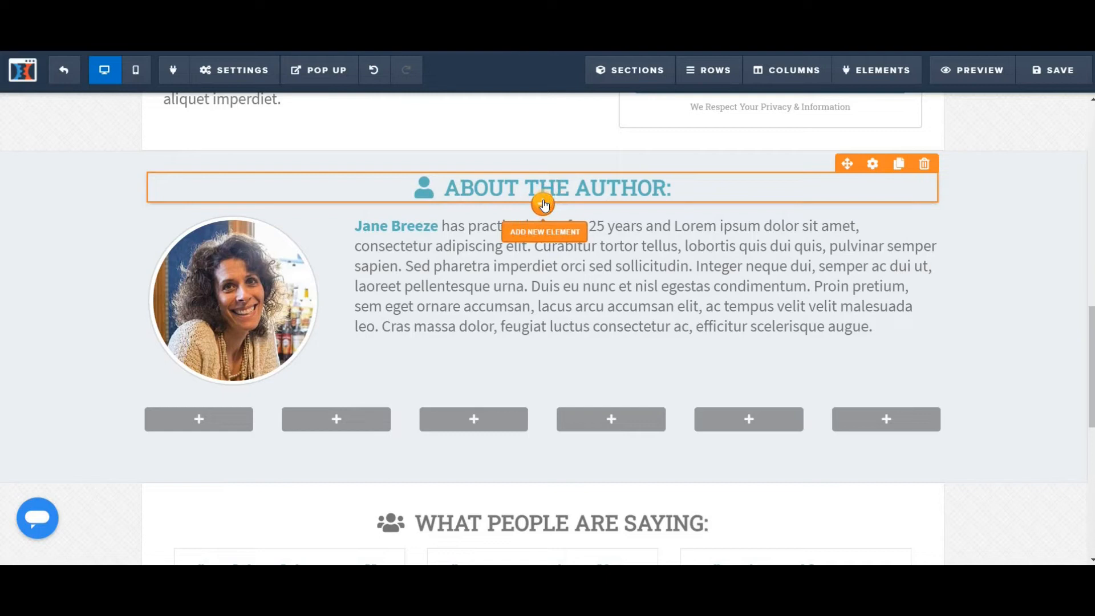
{"action": "left_click", "coordinate": [542, 204]}
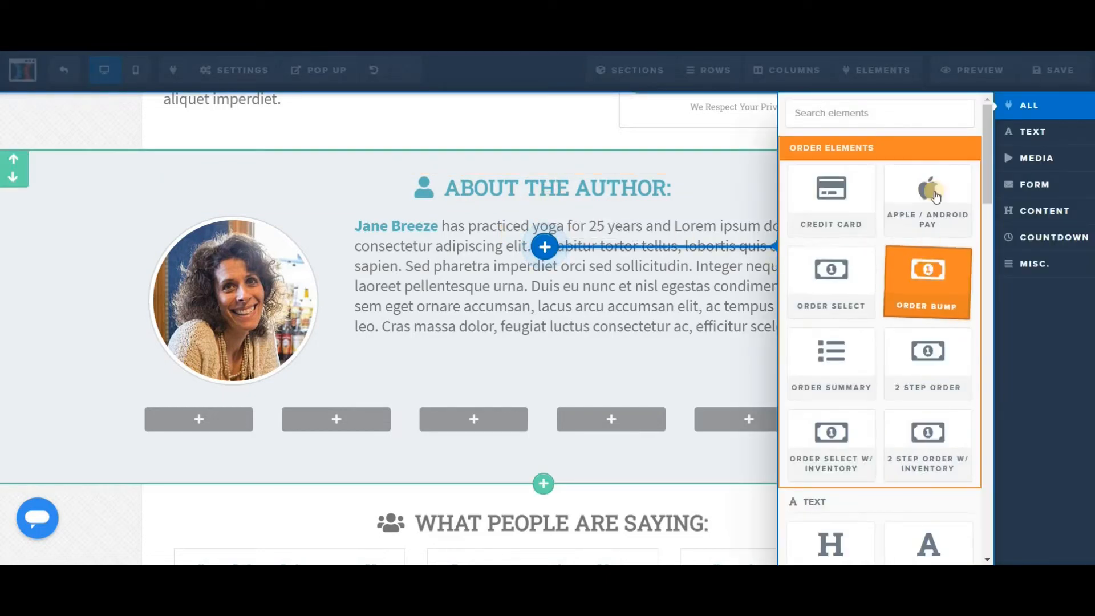
{"action": "scroll", "coordinate": [882, 244], "scroll_direction": "down", "scroll_amount": 5}
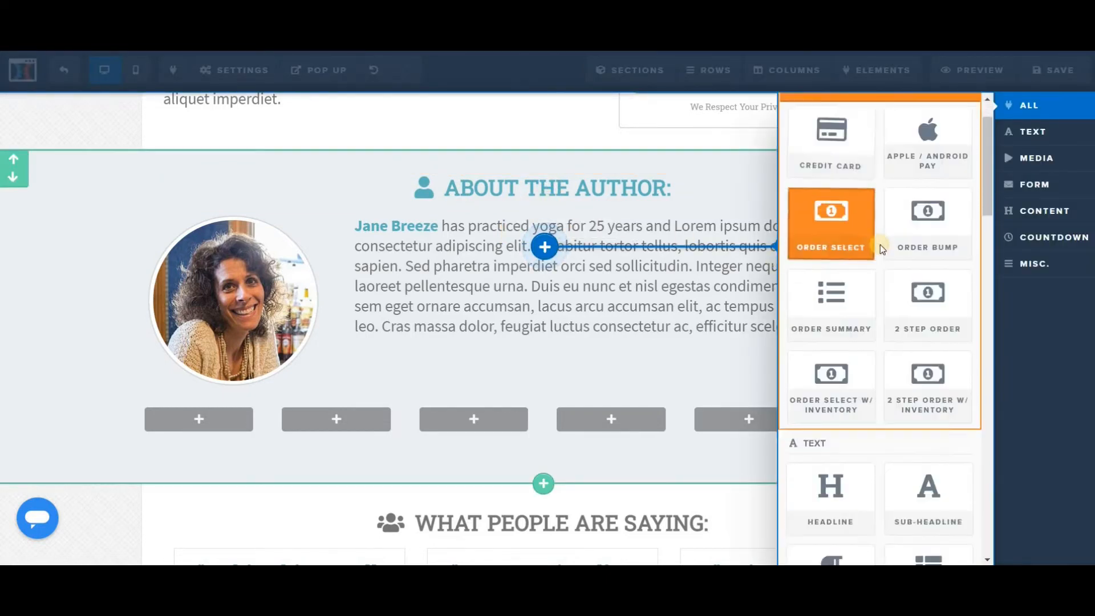
{"action": "left_click", "coordinate": [833, 284]}
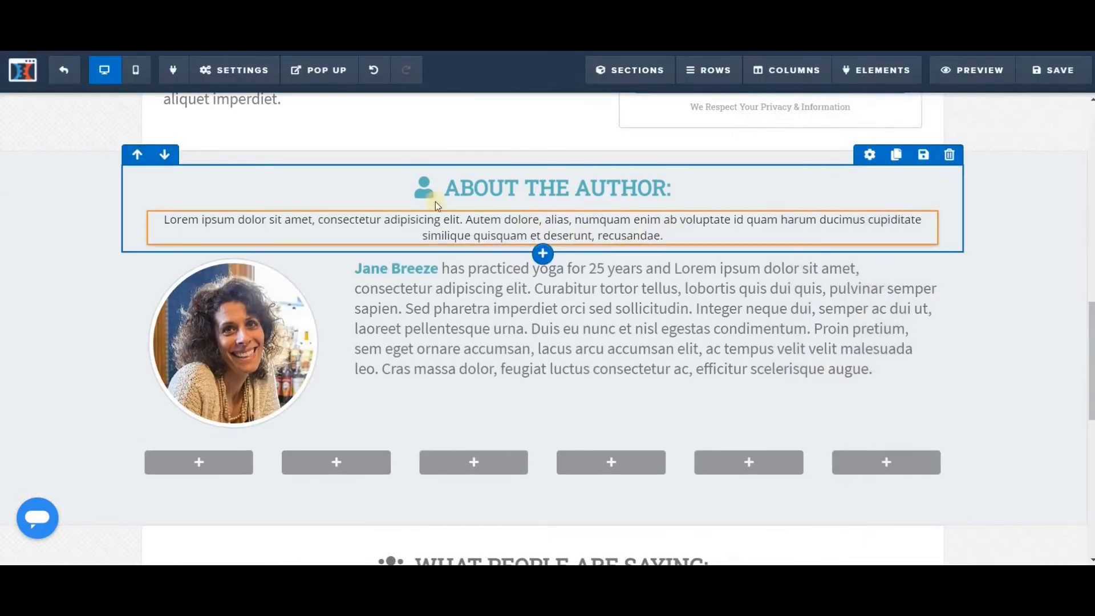
Step: Replace the new paragraph's placeholder text with "Buy this awesome product!" and finish editing it
{"action": "left_click", "coordinate": [457, 220]}
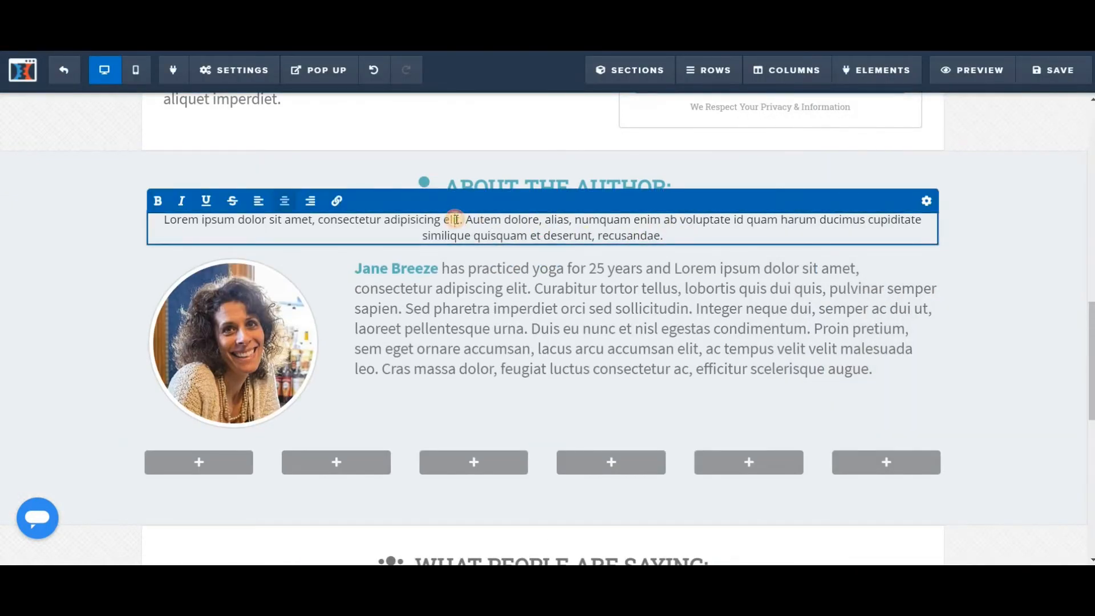
{"action": "triple_click", "coordinate": [455, 219]}
{"action": "type", "text": "Bu"}
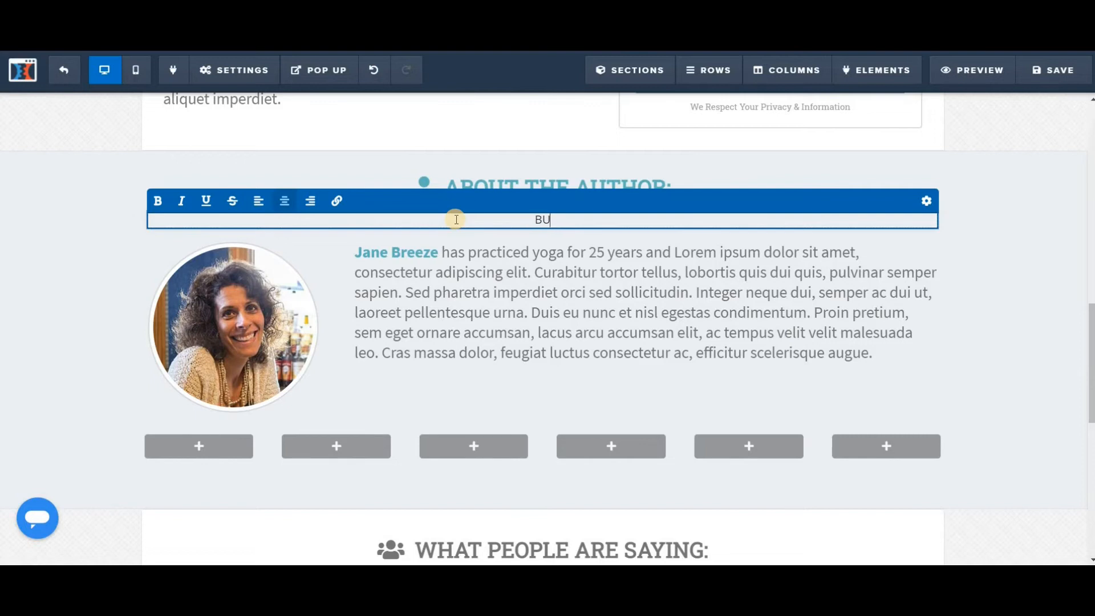
{"action": "type", "text": "y this awesome product!"}
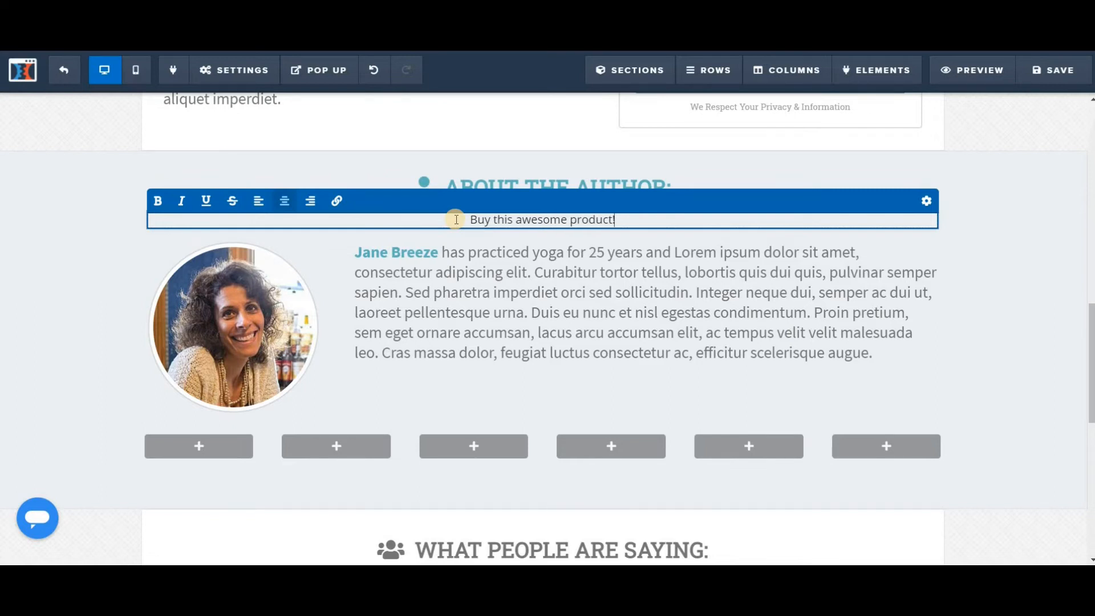
{"action": "left_click", "coordinate": [980, 471]}
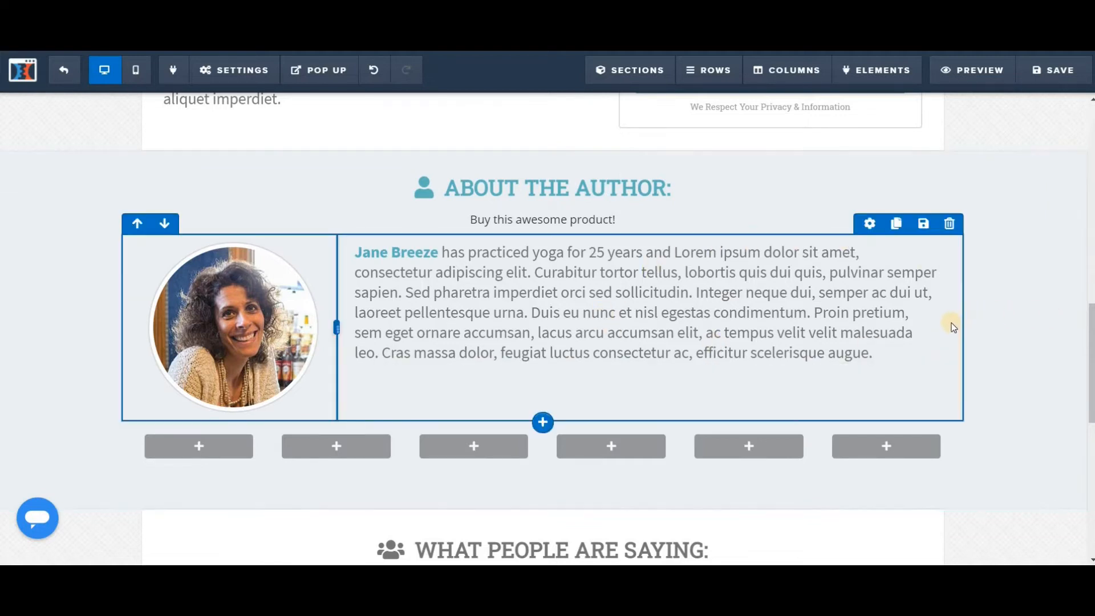
Step: Delete the row containing the author's photo and biography, confirming the deletion
{"action": "left_click", "coordinate": [949, 227]}
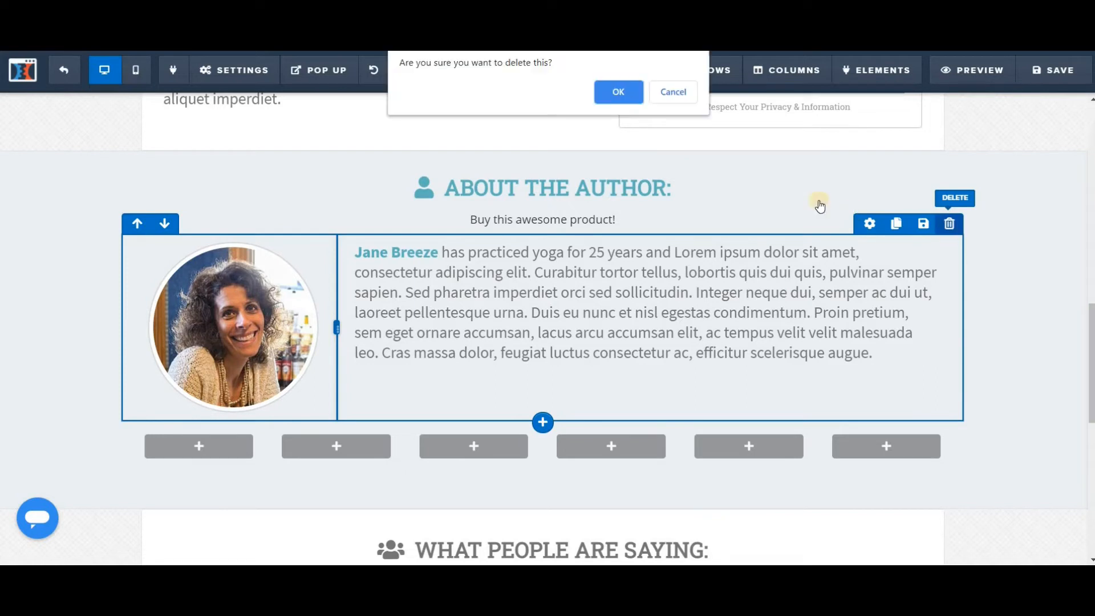
{"action": "left_click", "coordinate": [625, 97]}
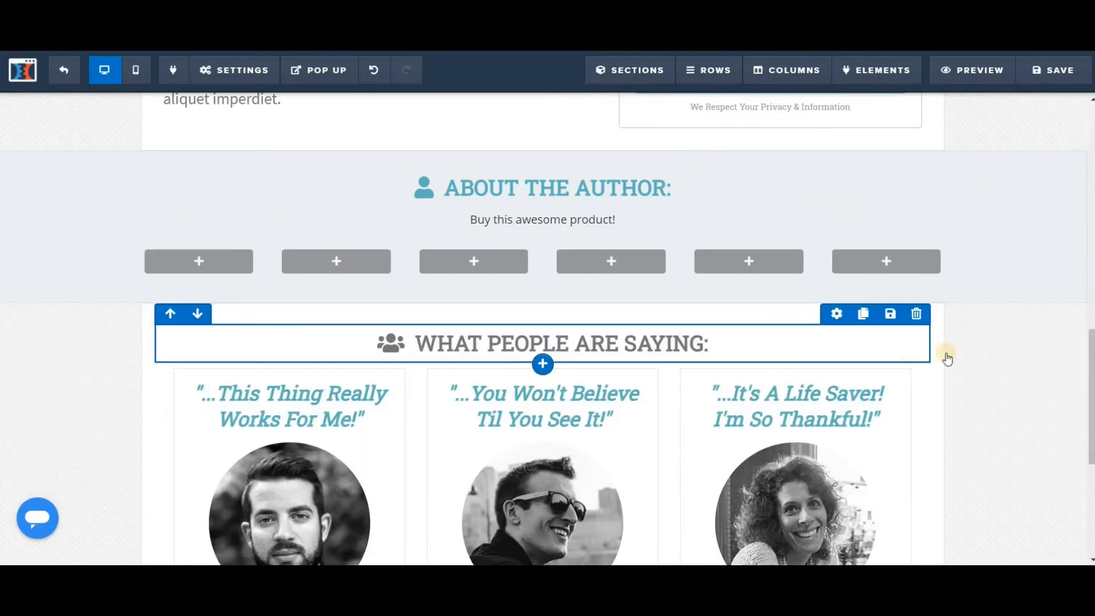
Step: Examine the testimonials, the video area and the shipping fields of the two-step order form
{"action": "scroll", "coordinate": [1014, 337], "scroll_direction": "down", "scroll_amount": 5}
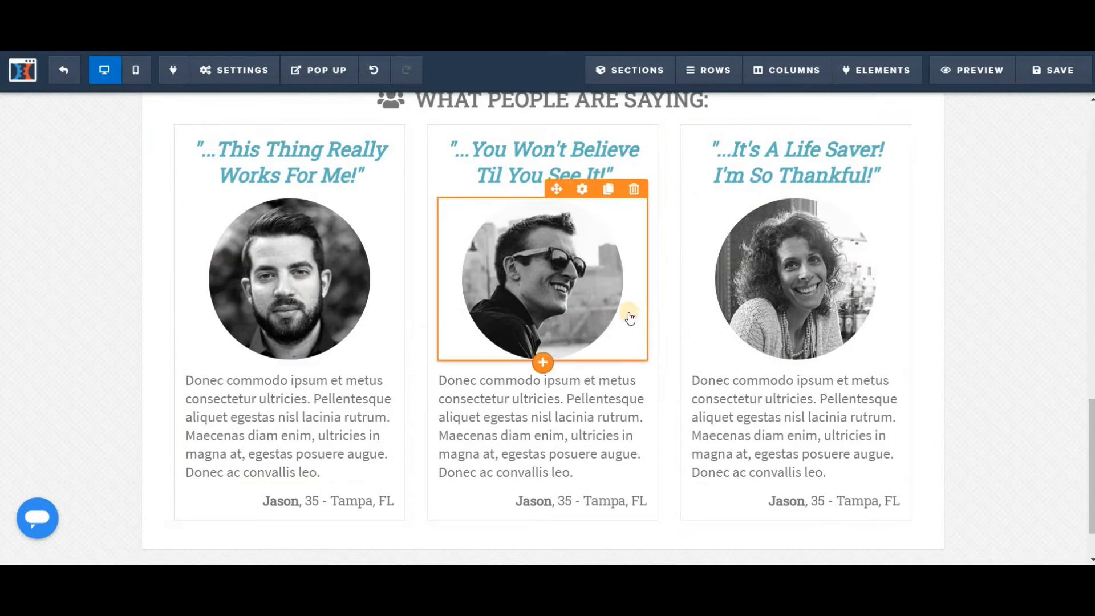
{"action": "scroll", "coordinate": [628, 317], "scroll_direction": "up", "scroll_amount": 10}
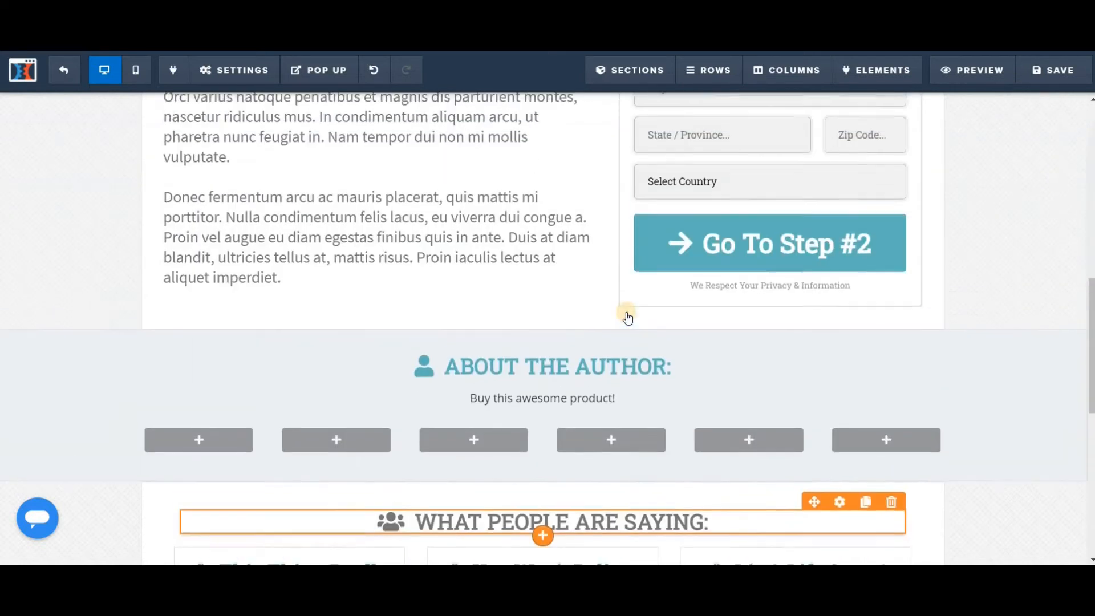
{"action": "scroll", "coordinate": [628, 318], "scroll_direction": "up", "scroll_amount": 8}
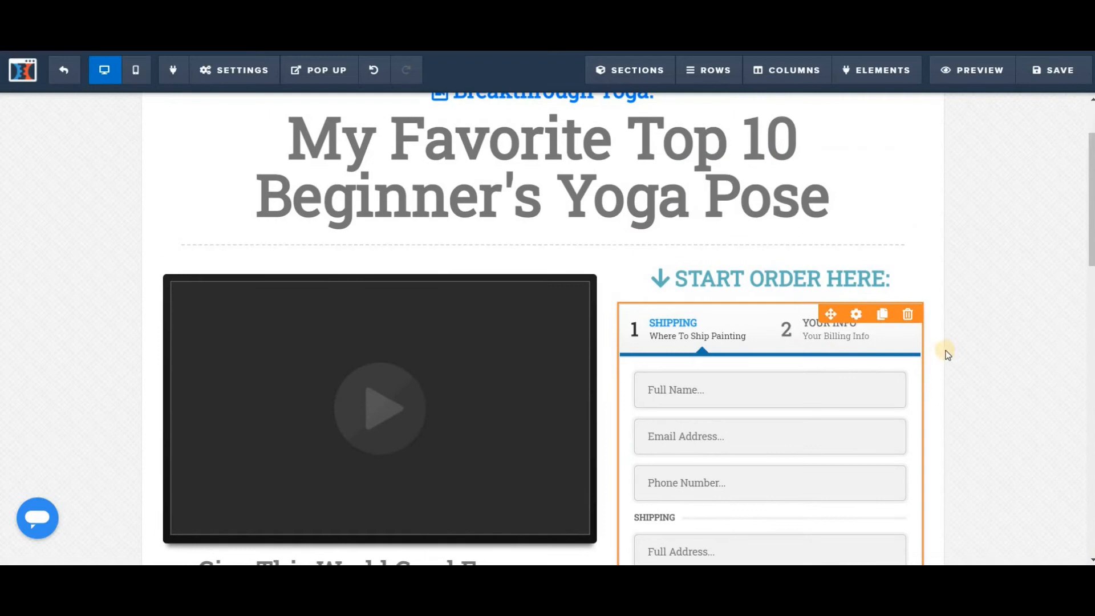
{"action": "scroll", "coordinate": [949, 353], "scroll_direction": "up", "scroll_amount": 2}
{"action": "scroll", "coordinate": [947, 347], "scroll_direction": "down", "scroll_amount": 4}
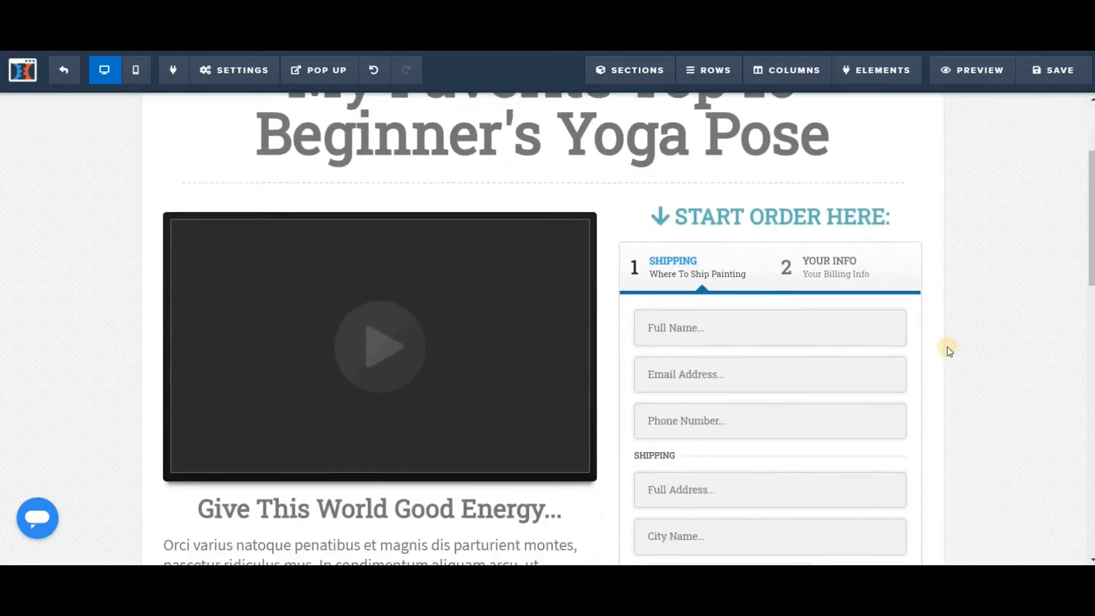
{"action": "scroll", "coordinate": [935, 269], "scroll_direction": "down", "scroll_amount": 1}
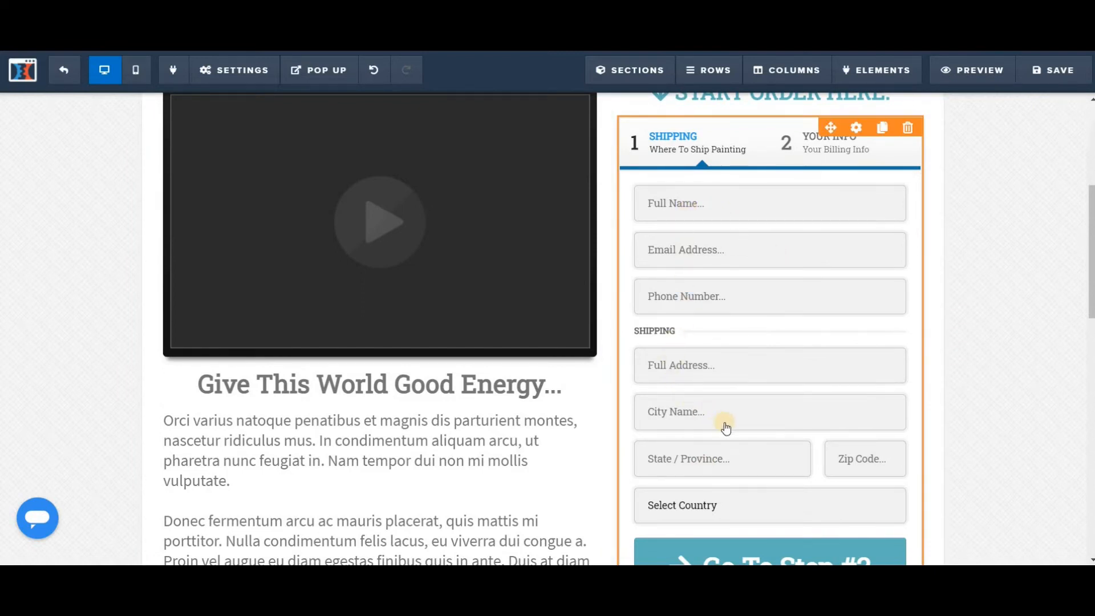
{"action": "scroll", "coordinate": [739, 413], "scroll_direction": "down", "scroll_amount": 1}
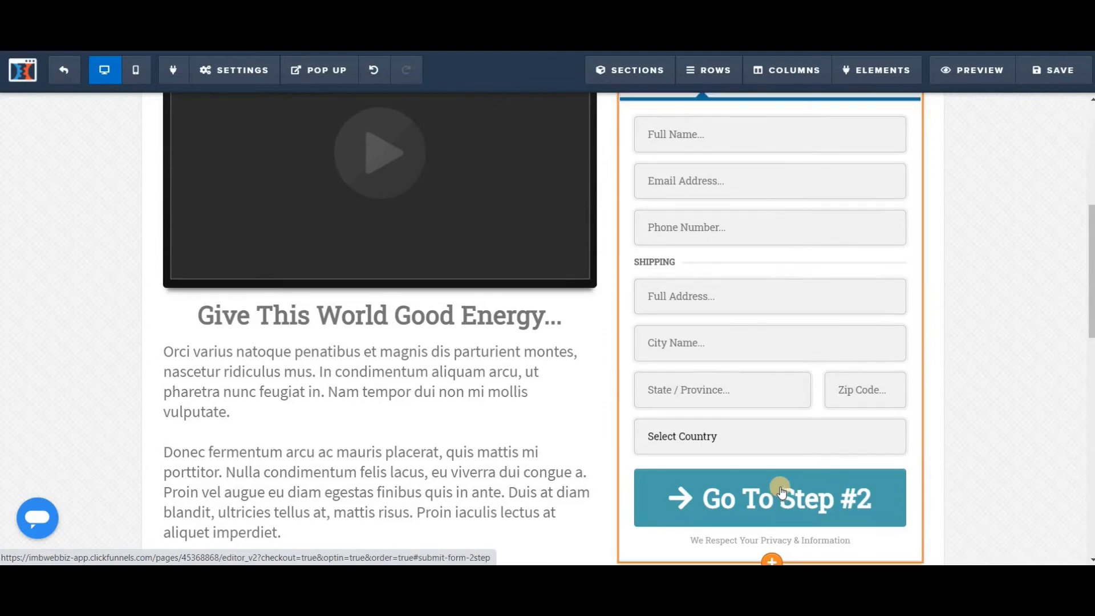
{"action": "scroll", "coordinate": [780, 489], "scroll_direction": "up", "scroll_amount": 1}
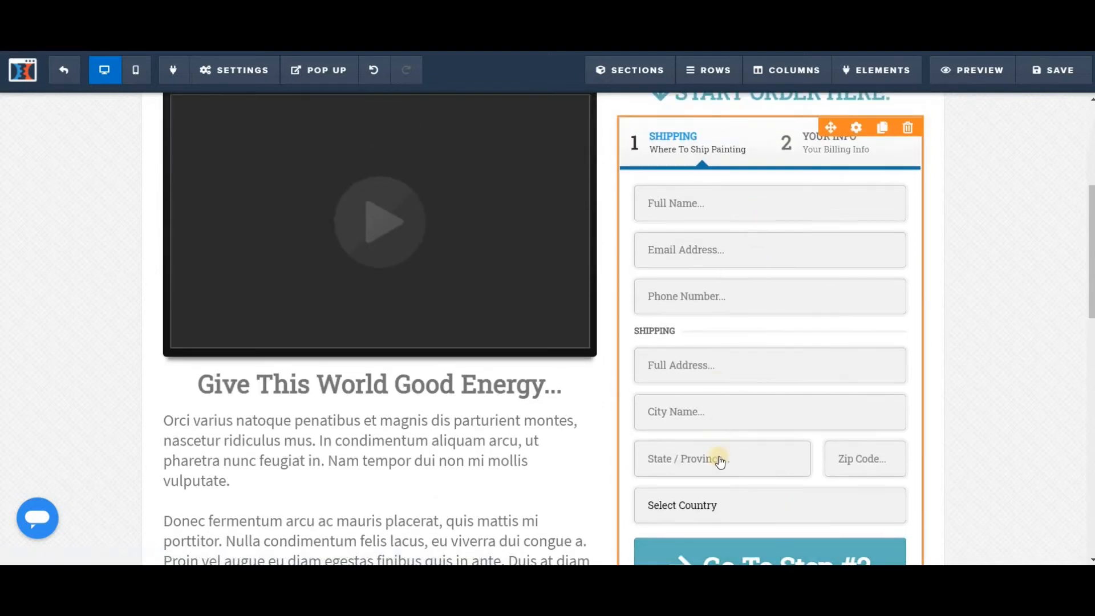
Step: Open the two-step order form's settings, preview Step #2 and Step #1, review the text options, and close the settings
{"action": "left_click", "coordinate": [802, 157]}
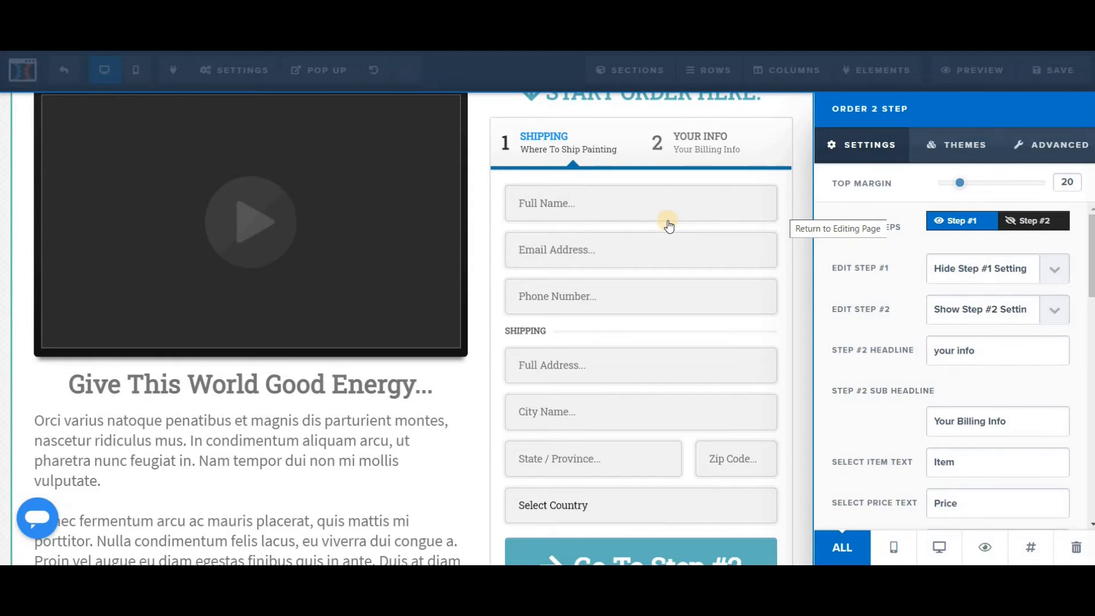
{"action": "left_click", "coordinate": [1014, 223]}
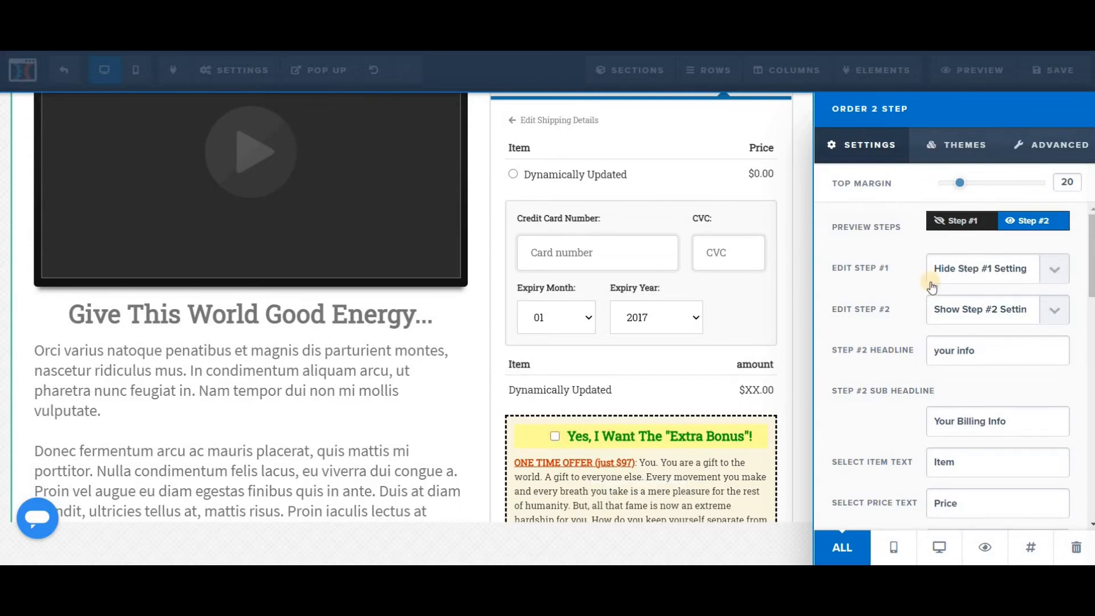
{"action": "scroll", "coordinate": [906, 316], "scroll_direction": "down", "scroll_amount": 5}
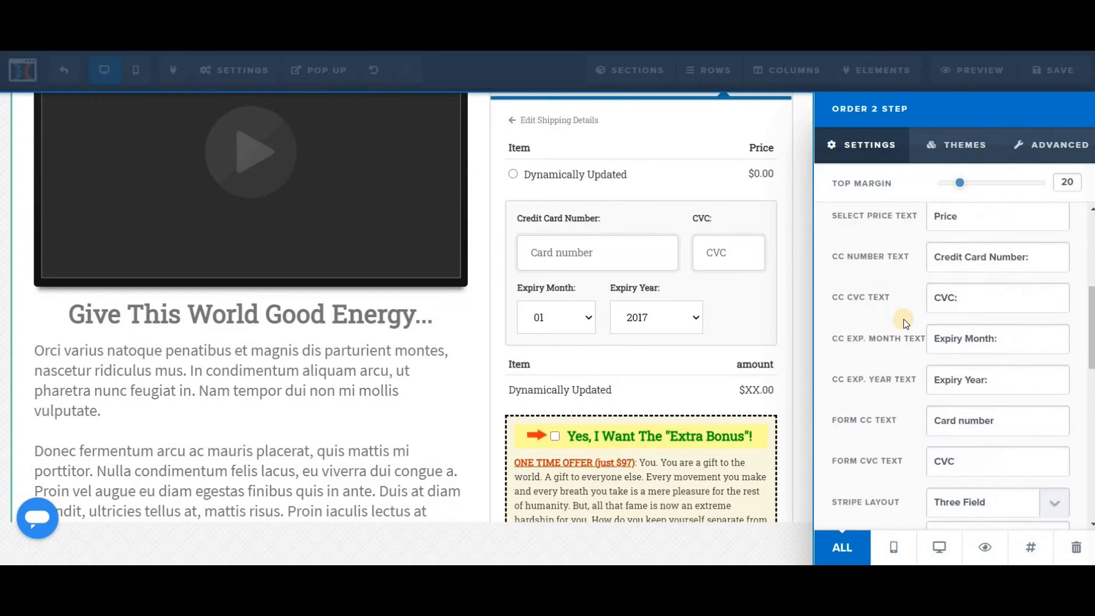
{"action": "scroll", "coordinate": [904, 323], "scroll_direction": "up", "scroll_amount": 5}
{"action": "left_click", "coordinate": [958, 221]}
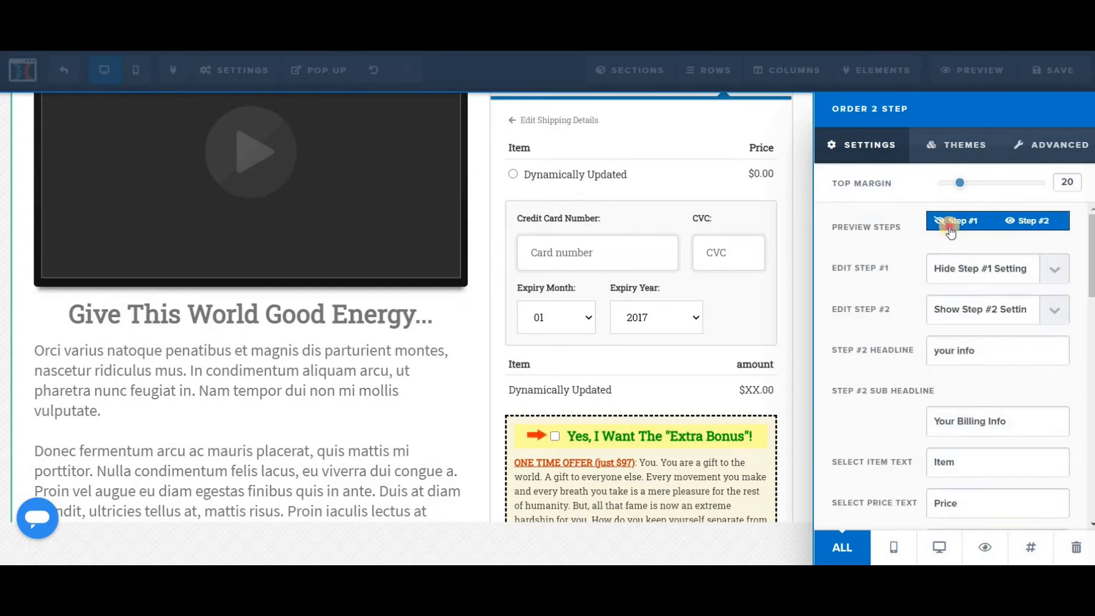
{"action": "scroll", "coordinate": [912, 311], "scroll_direction": "down", "scroll_amount": 7}
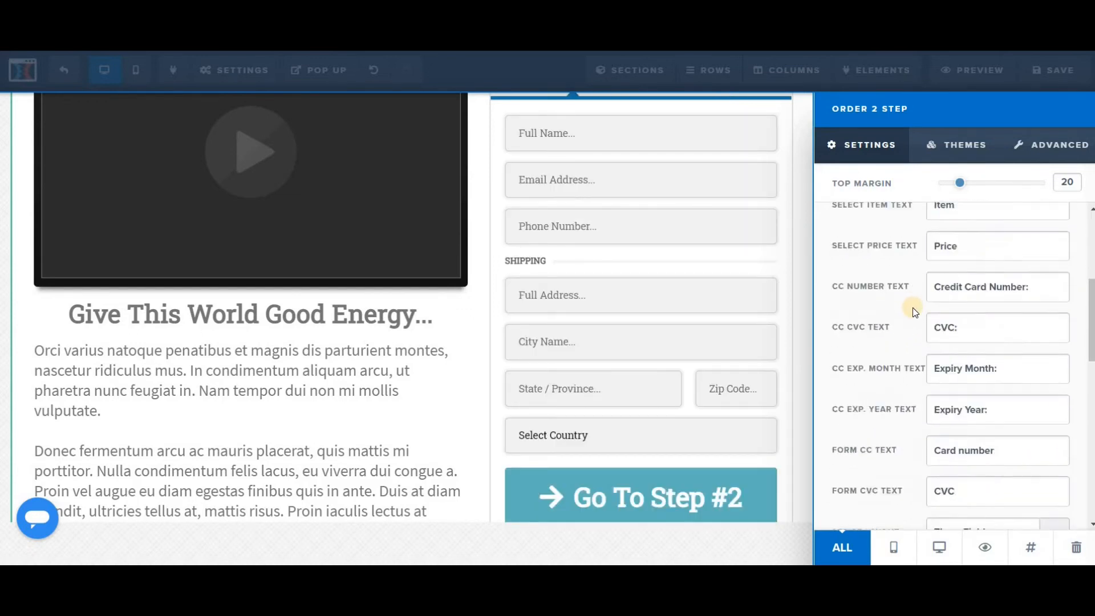
{"action": "scroll", "coordinate": [912, 307], "scroll_direction": "down", "scroll_amount": 5}
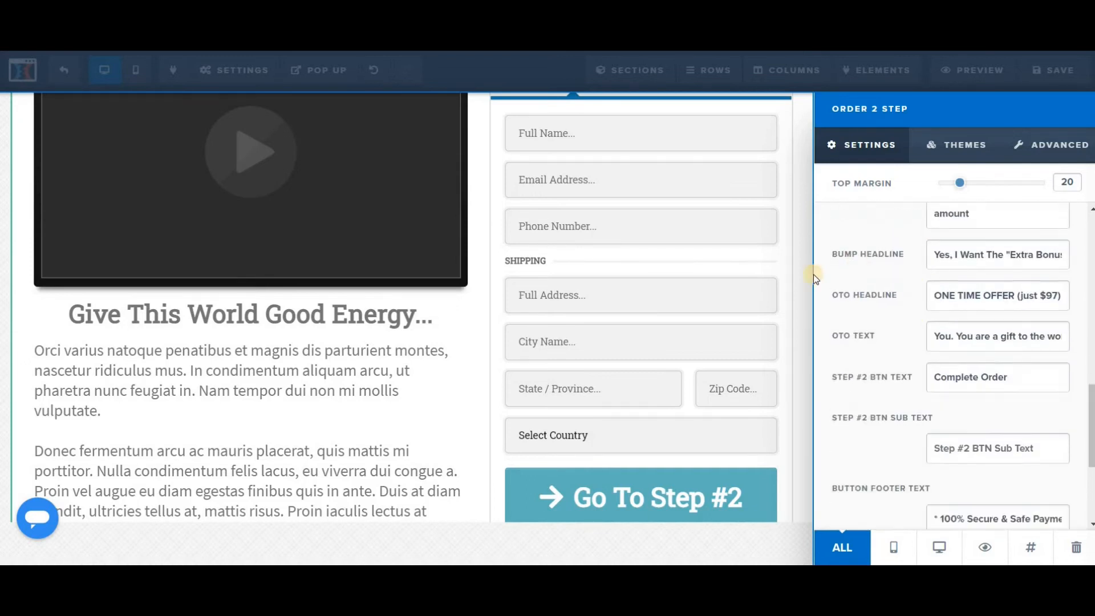
{"action": "left_click", "coordinate": [707, 186]}
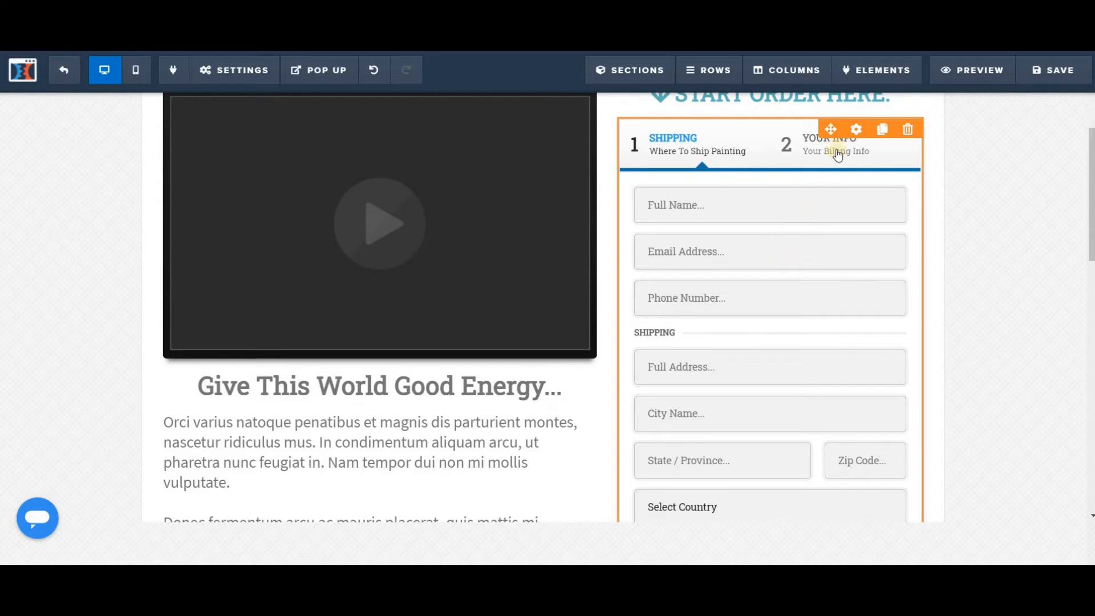
Step: Review the two-step order form's text settings and hide its phone number field
{"action": "left_click", "coordinate": [855, 132]}
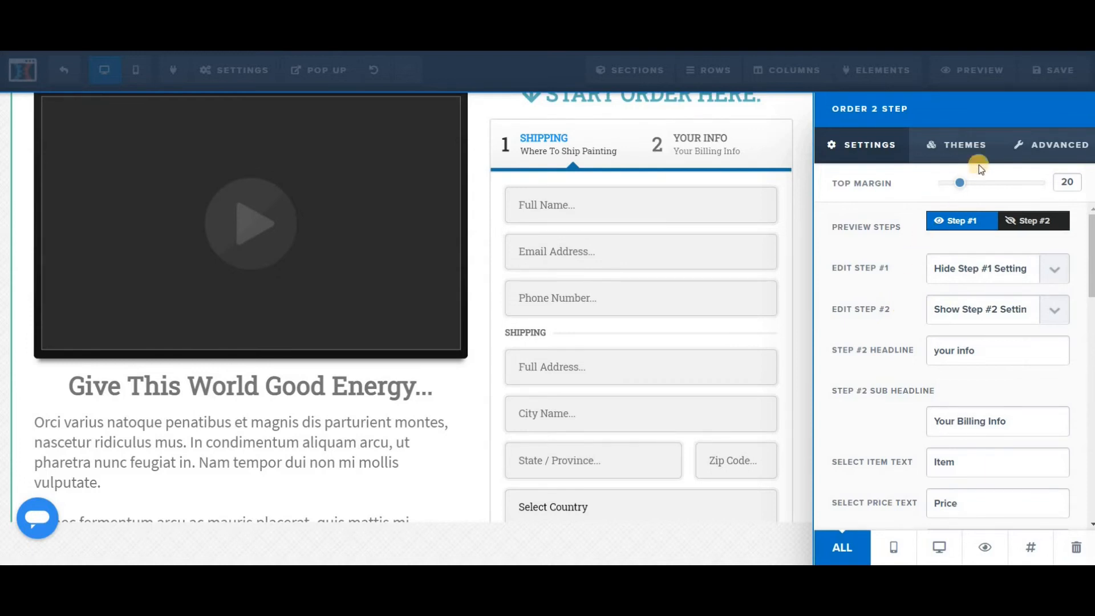
{"action": "scroll", "coordinate": [926, 284], "scroll_direction": "down", "scroll_amount": 3}
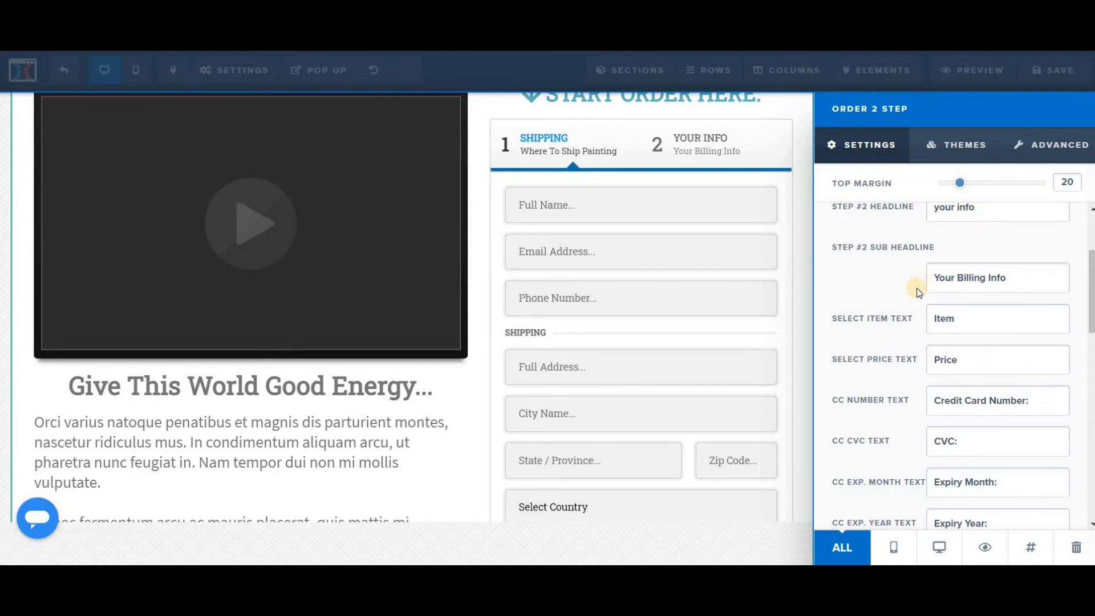
{"action": "scroll", "coordinate": [923, 288], "scroll_direction": "down", "scroll_amount": 6}
{"action": "scroll", "coordinate": [918, 282], "scroll_direction": "down", "scroll_amount": 5}
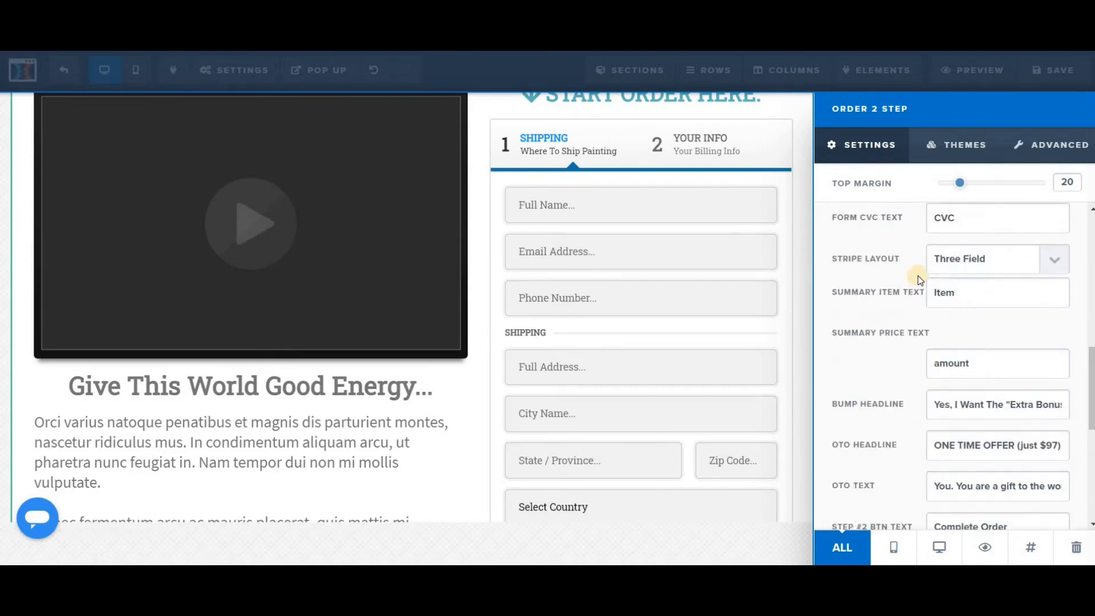
{"action": "scroll", "coordinate": [919, 280], "scroll_direction": "down", "scroll_amount": 4}
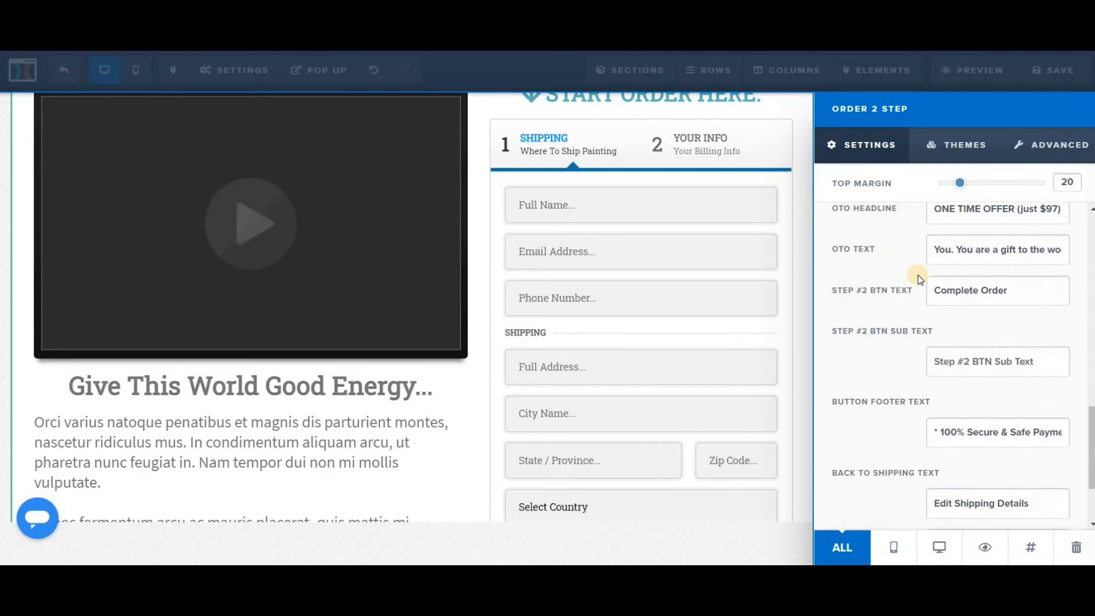
{"action": "left_click", "coordinate": [1051, 144]}
{"action": "left_click", "coordinate": [1054, 232]}
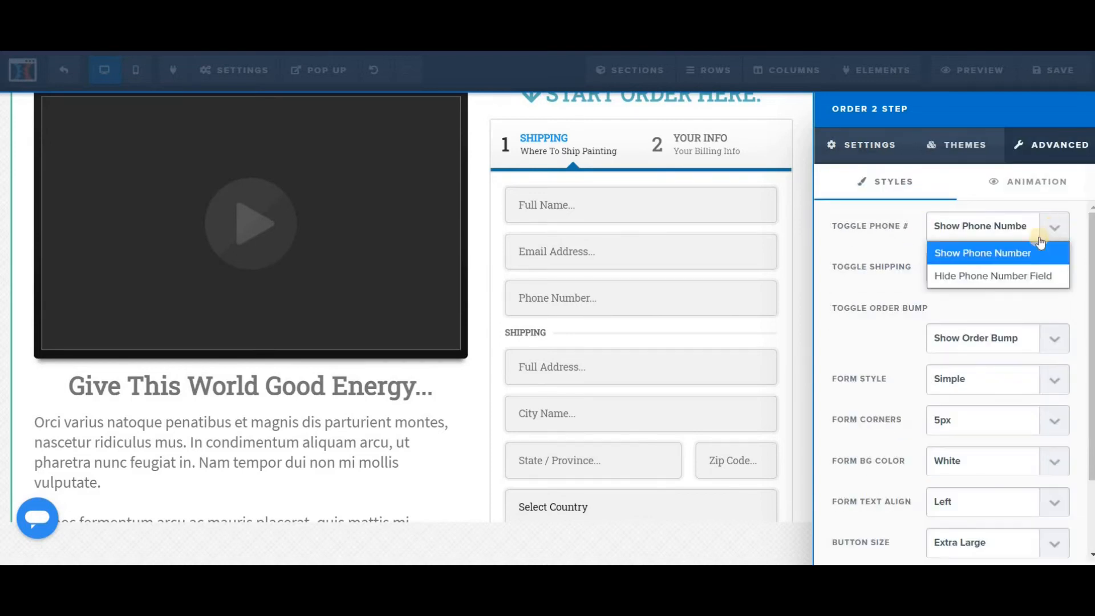
{"action": "left_click", "coordinate": [997, 272]}
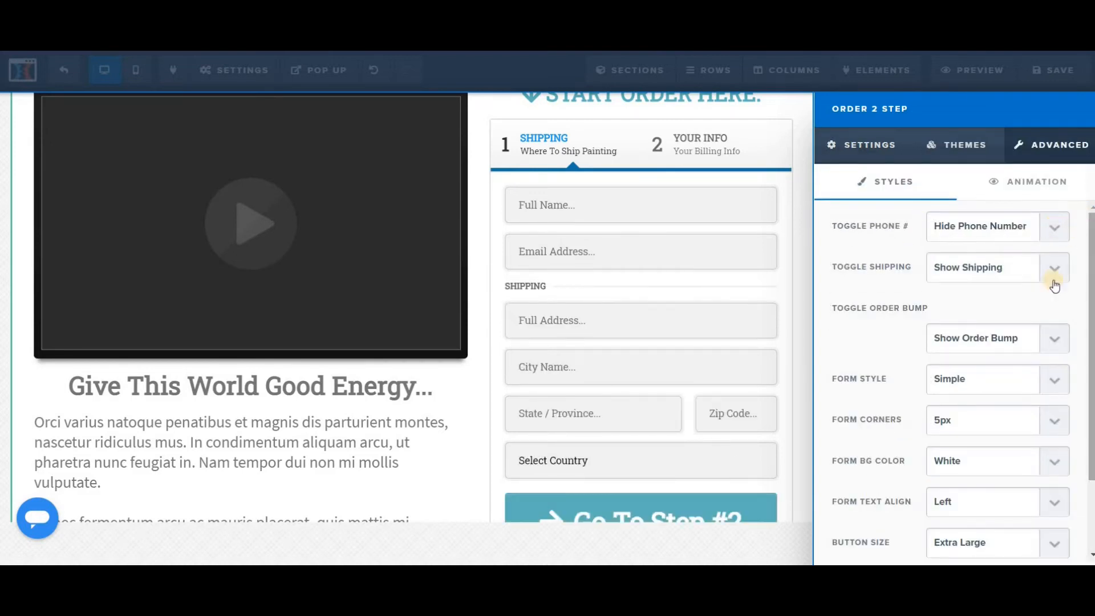
Step: Hide the order bump in the two-step order form and close its settings
{"action": "left_click", "coordinate": [1049, 348]}
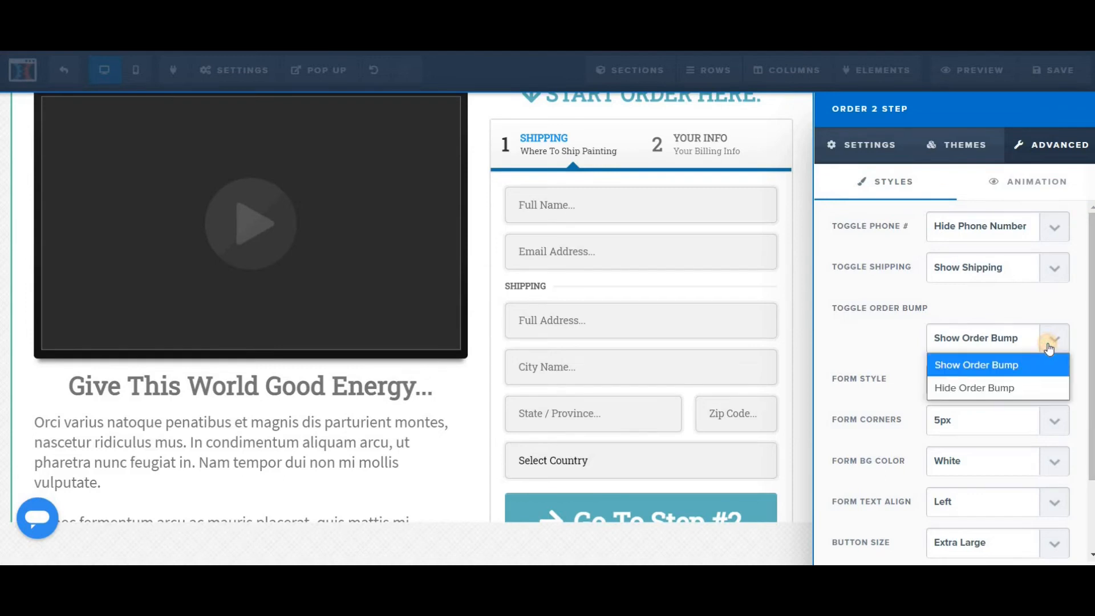
{"action": "left_click", "coordinate": [1004, 386]}
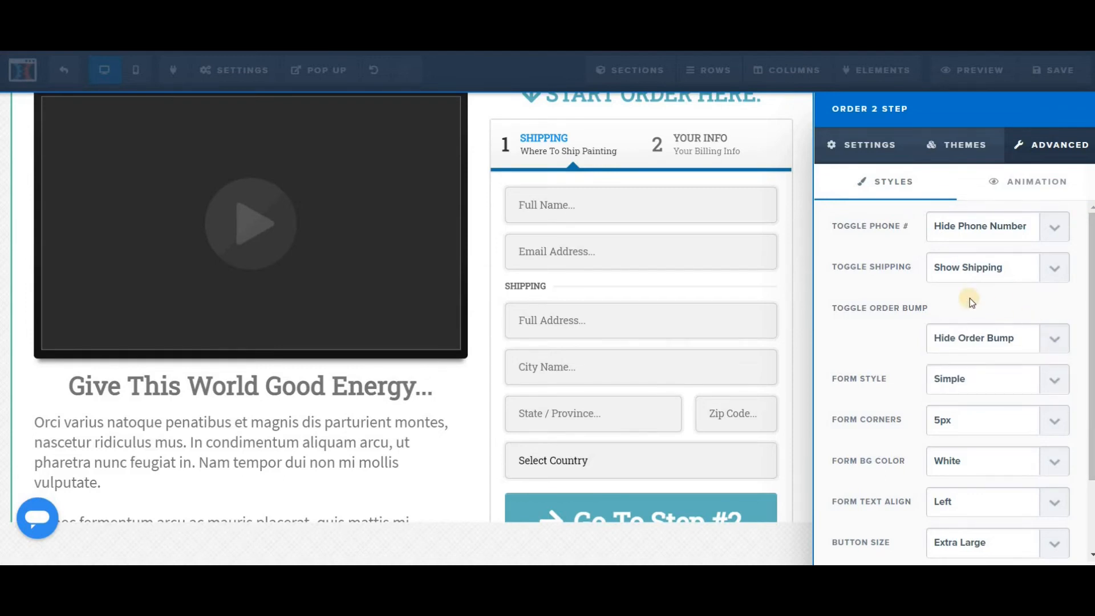
{"action": "left_click", "coordinate": [813, 276]}
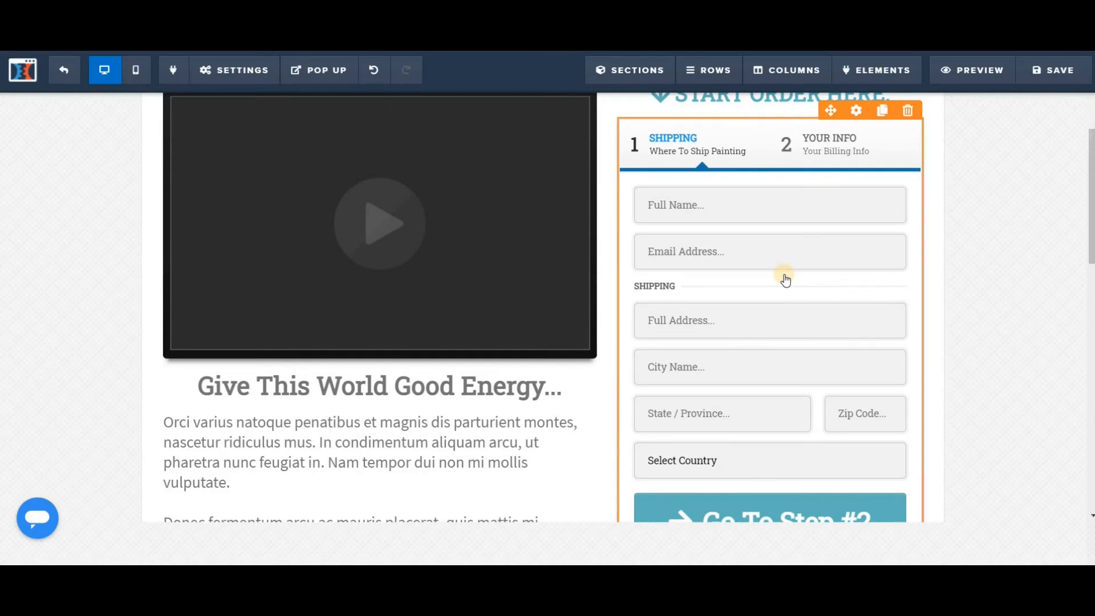
Step: Add an Image element directly below the video on the order page
{"action": "scroll", "coordinate": [437, 306], "scroll_direction": "up", "scroll_amount": 4}
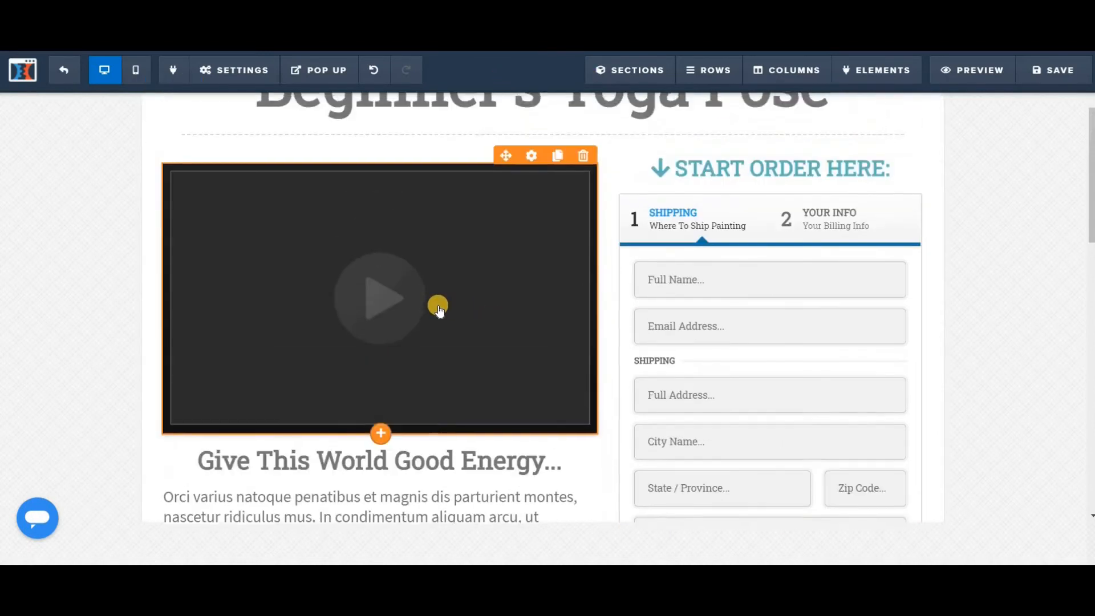
{"action": "scroll", "coordinate": [437, 317], "scroll_direction": "down", "scroll_amount": 3}
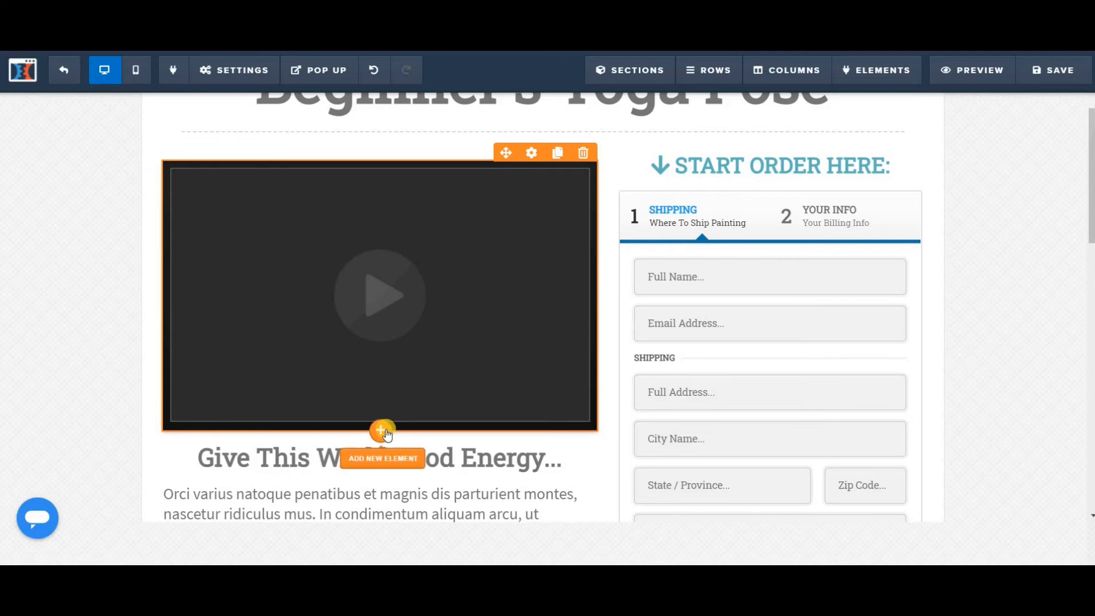
{"action": "scroll", "coordinate": [385, 433], "scroll_direction": "up", "scroll_amount": 3}
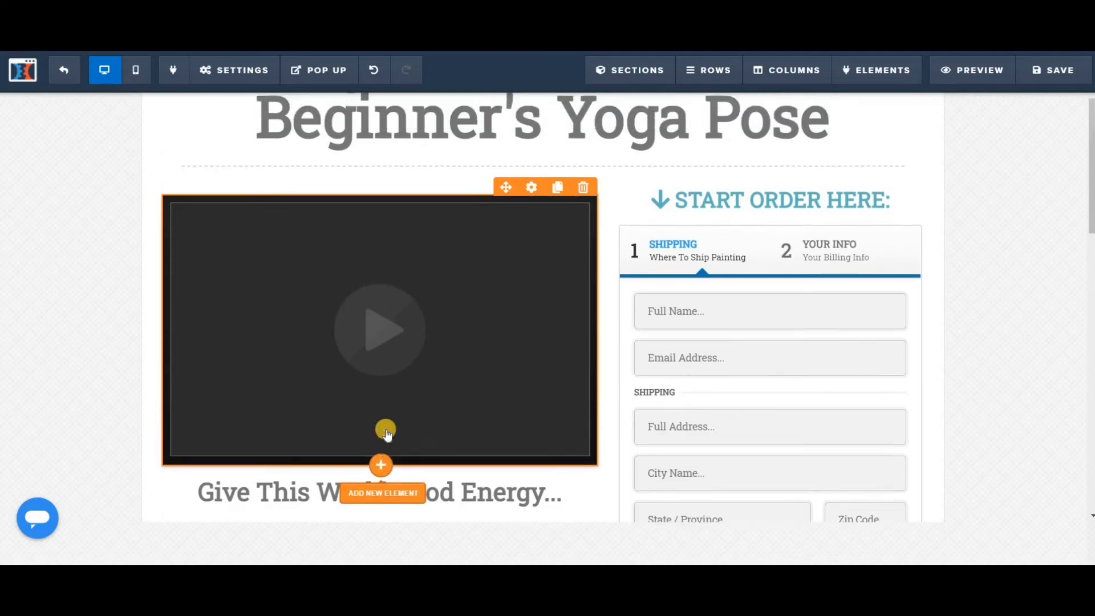
{"action": "scroll", "coordinate": [385, 434], "scroll_direction": "down", "scroll_amount": 3}
{"action": "left_click", "coordinate": [381, 433]}
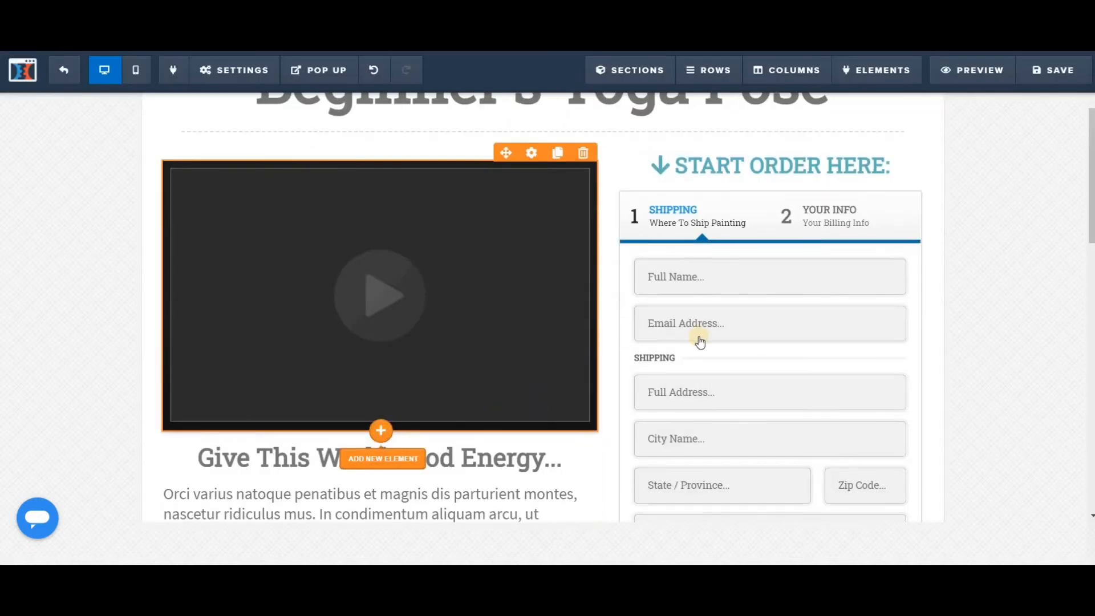
{"action": "scroll", "coordinate": [849, 331], "scroll_direction": "down", "scroll_amount": 5}
{"action": "scroll", "coordinate": [855, 355], "scroll_direction": "down", "scroll_amount": 1}
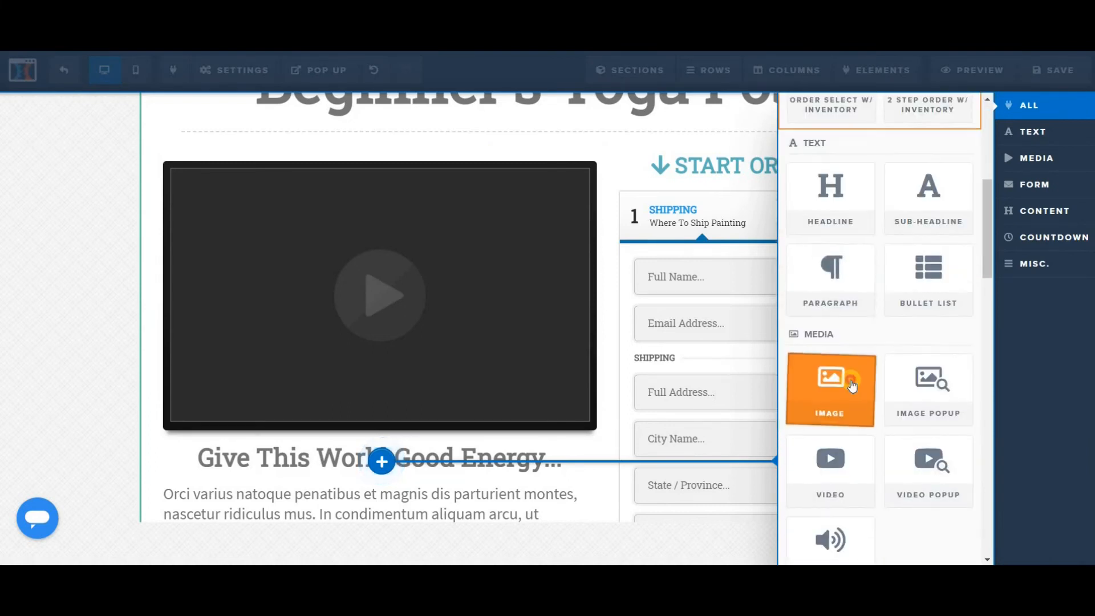
{"action": "left_click", "coordinate": [846, 389]}
Step: Replace the demo image with the fishing reel picture from the uploaded images library and close the image settings
{"action": "scroll", "coordinate": [435, 403], "scroll_direction": "down", "scroll_amount": 3}
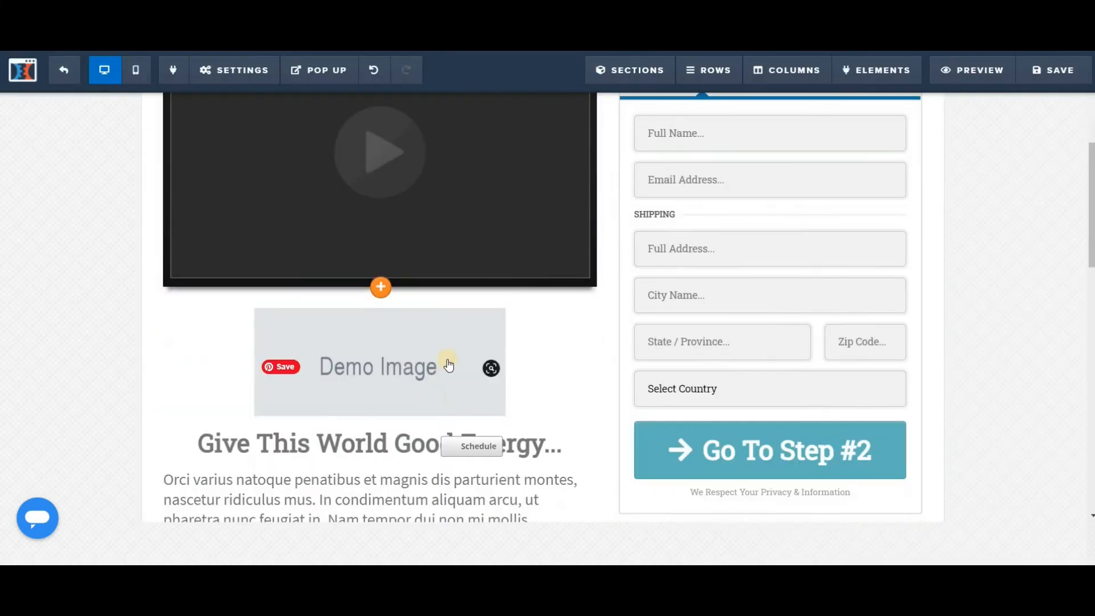
{"action": "left_click", "coordinate": [521, 302]}
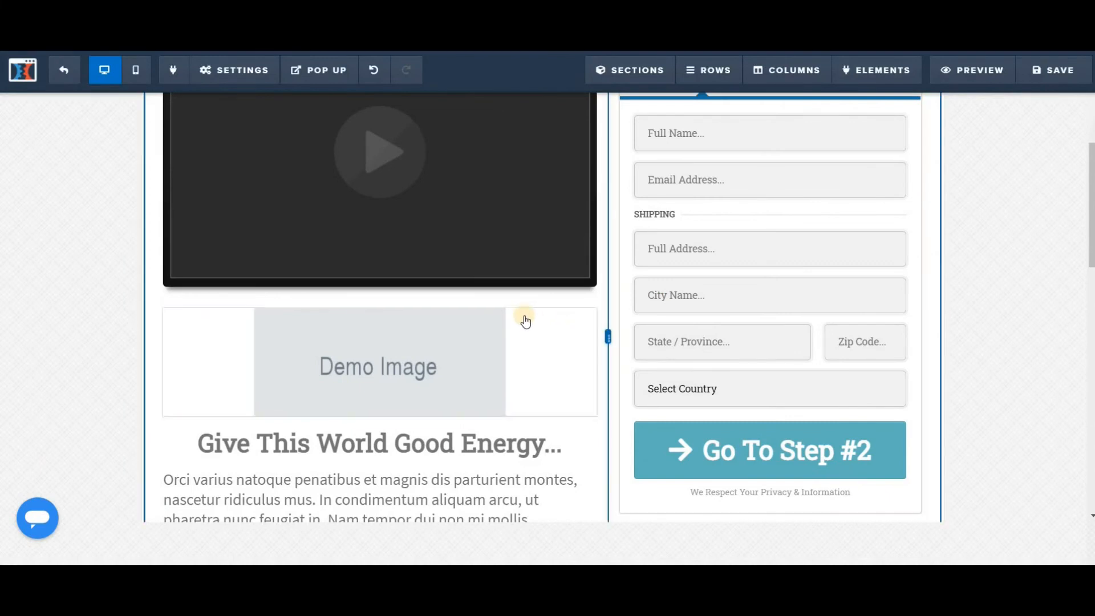
{"action": "left_click", "coordinate": [532, 299]}
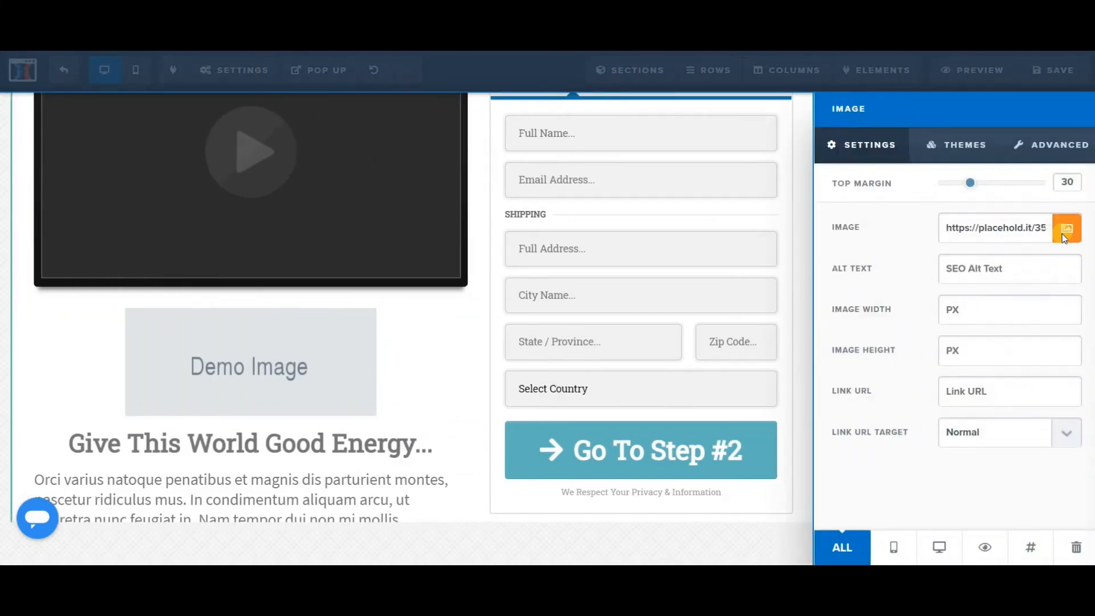
{"action": "left_click", "coordinate": [1064, 235]}
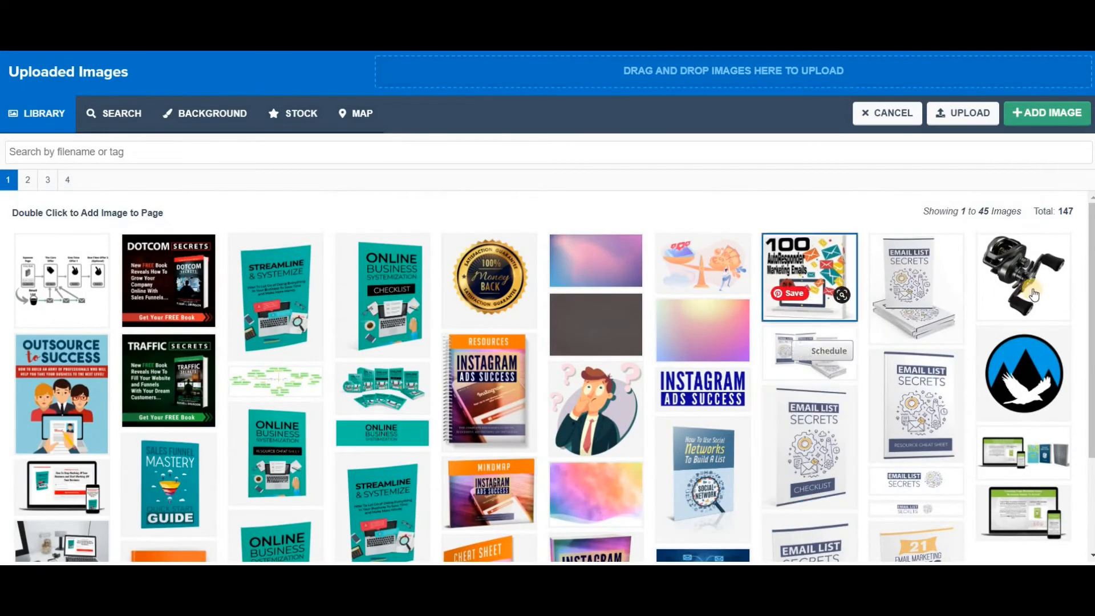
{"action": "left_click", "coordinate": [1034, 263]}
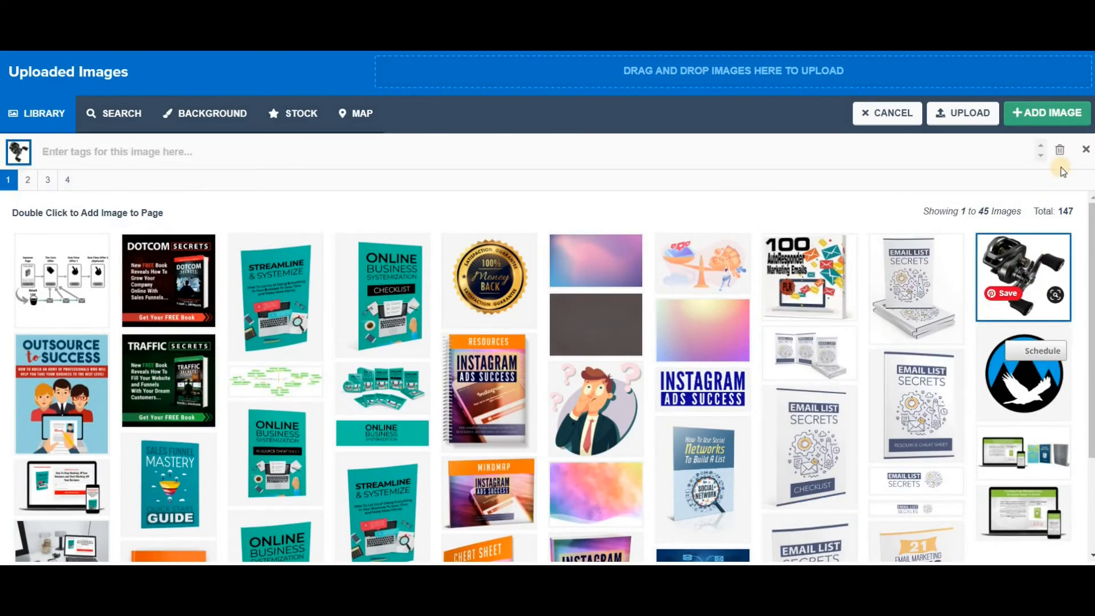
{"action": "left_click", "coordinate": [1063, 111]}
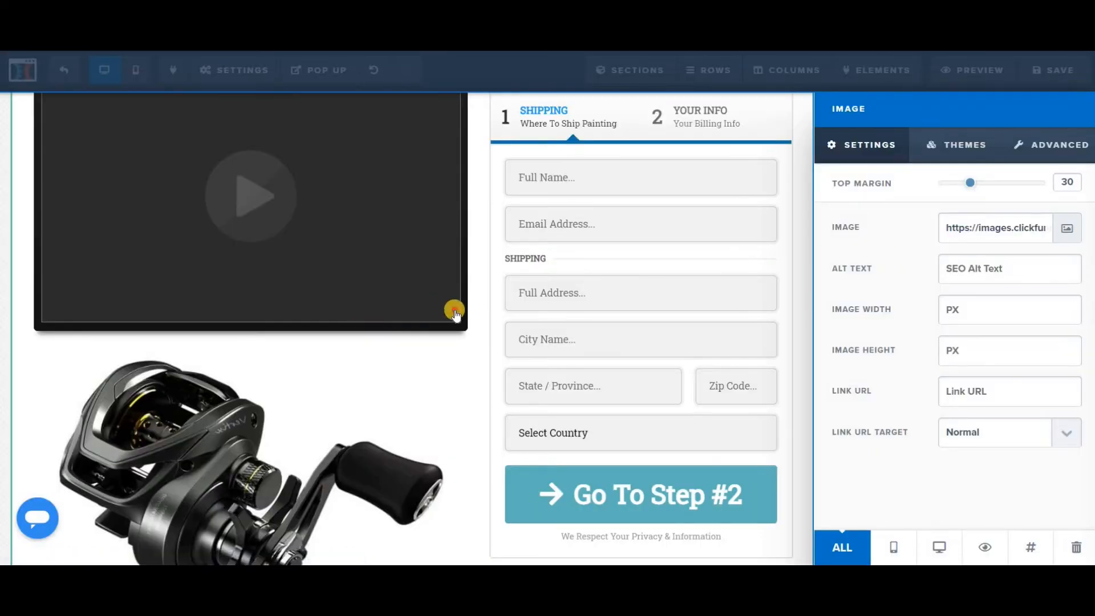
{"action": "left_click", "coordinate": [494, 295]}
Step: Delete the video element above the fishing reel image, confirming the deletion
{"action": "scroll", "coordinate": [544, 280], "scroll_direction": "up", "scroll_amount": 3}
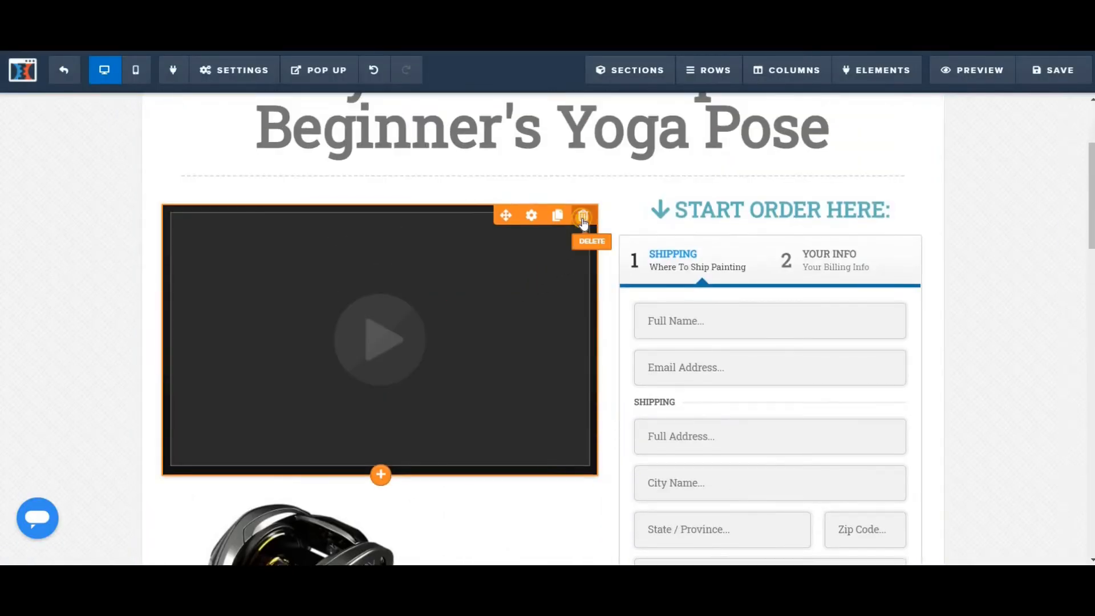
{"action": "left_click", "coordinate": [583, 215]}
{"action": "left_click", "coordinate": [612, 92]}
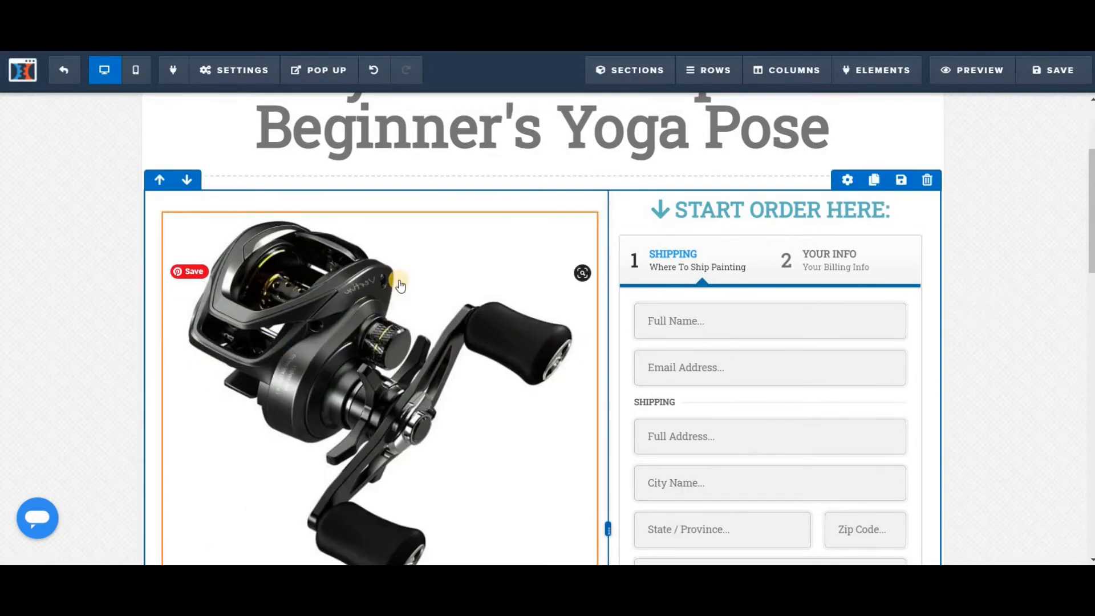
Step: Replace the headline below the fishing reel image with "This Reel Is Awesome" and finish editing it
{"action": "scroll", "coordinate": [450, 291], "scroll_direction": "down", "scroll_amount": 5}
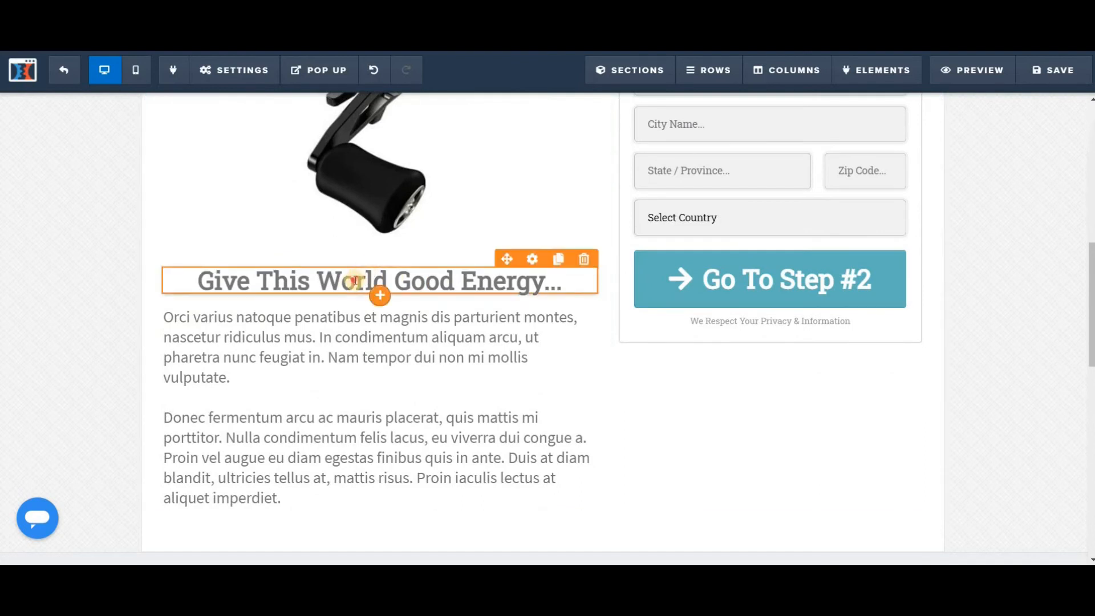
{"action": "left_click", "coordinate": [355, 280]}
{"action": "type", "text": "This"}
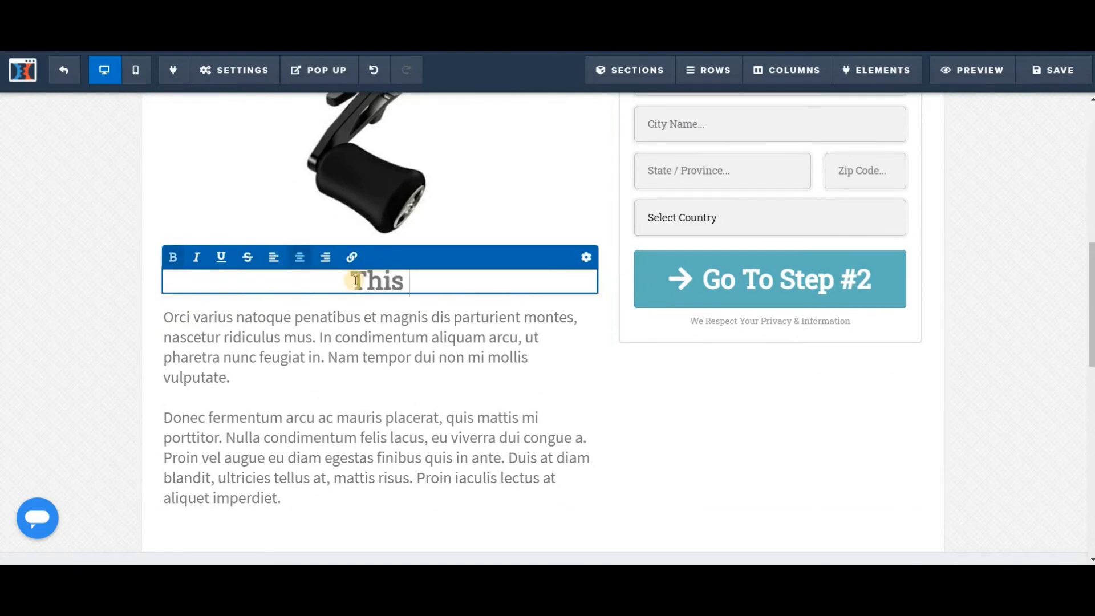
{"action": "type", "text": " Reel Is Aweosme"}
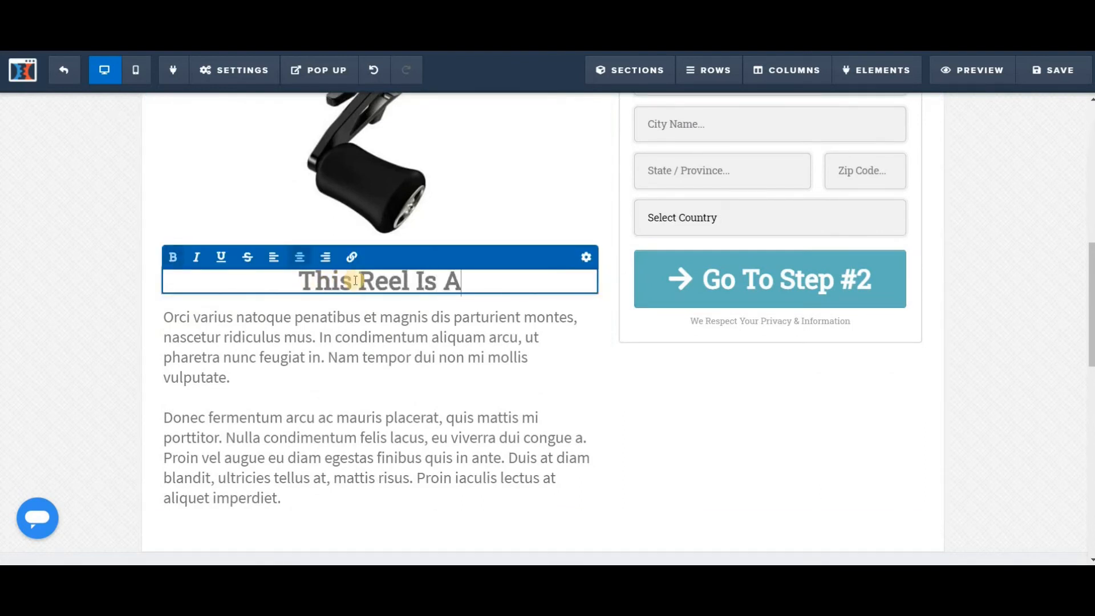
{"action": "key", "text": "BackSpace"}
{"action": "key", "text": "BackSpace"}
{"action": "key", "text": "BackSpace"}
{"action": "key", "text": "BackSpace"}
{"action": "key", "text": "BackSpace"}
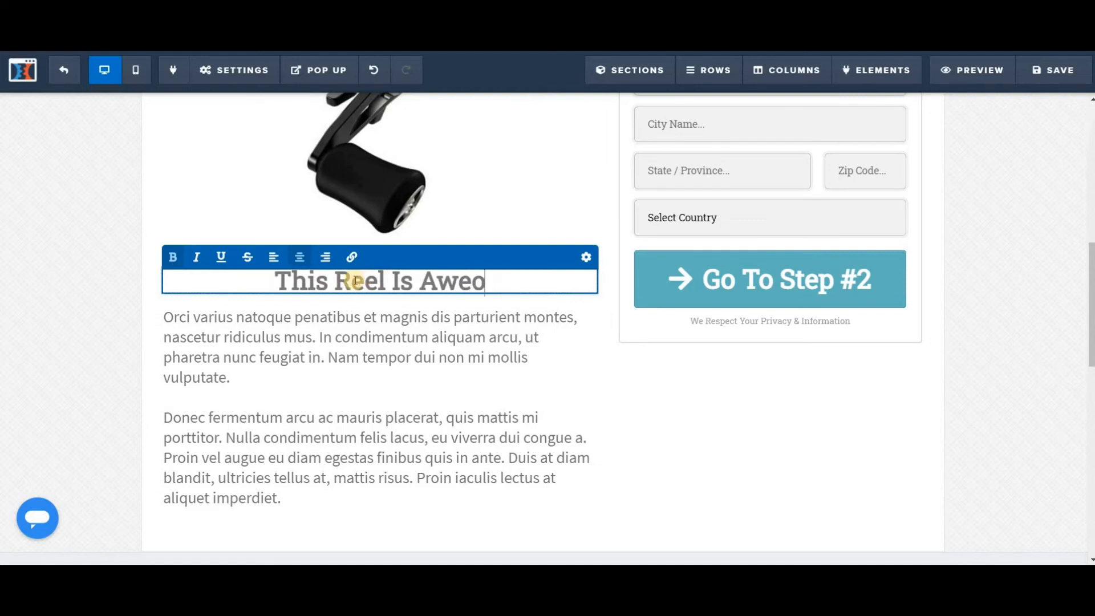
{"action": "type", "text": "esome"}
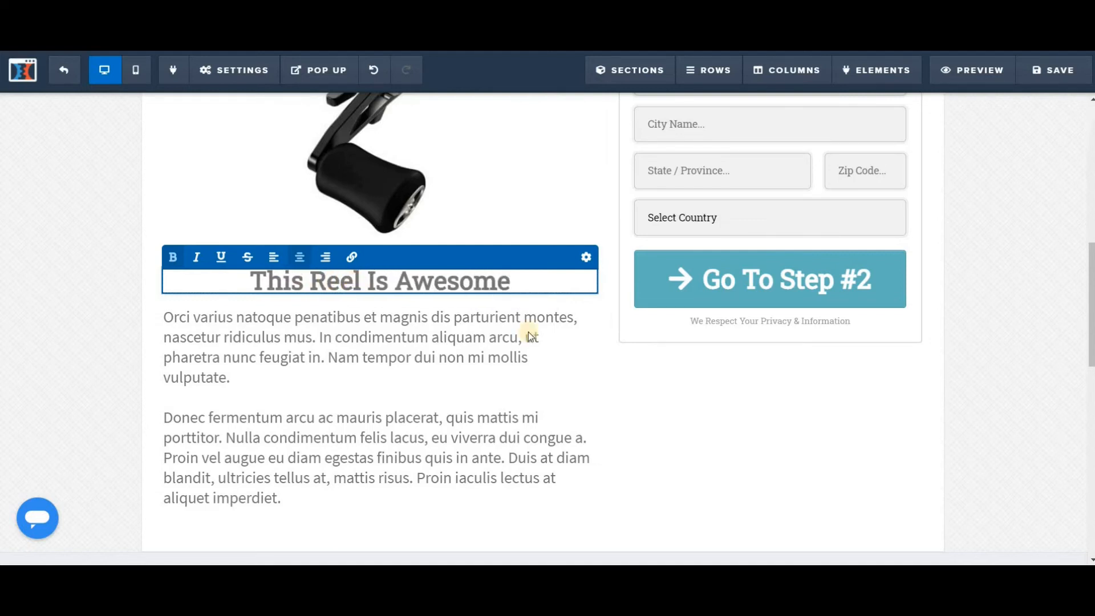
{"action": "left_click", "coordinate": [603, 404]}
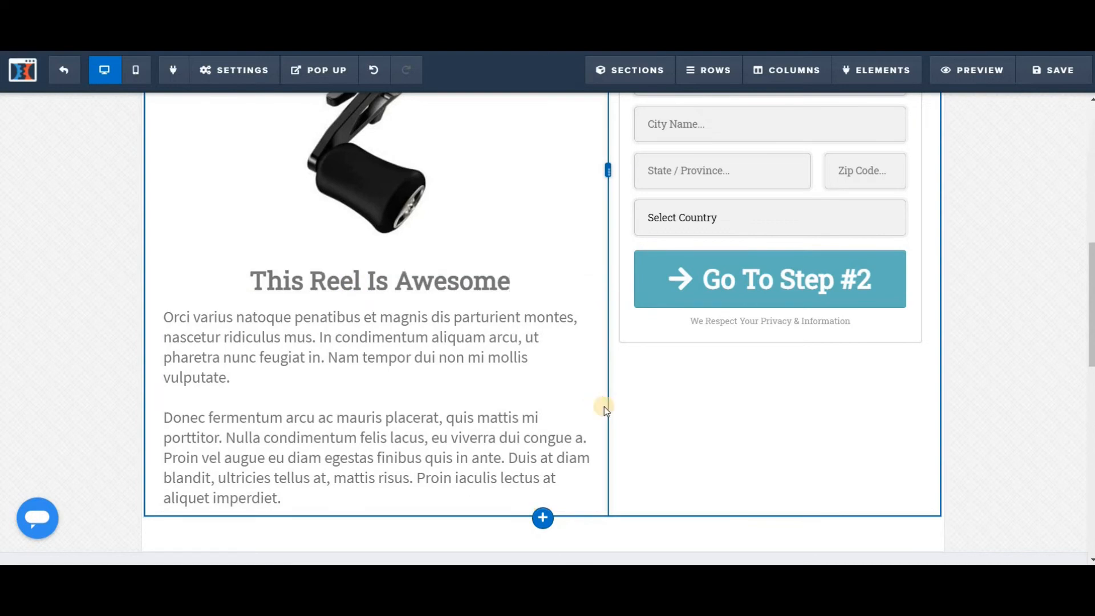
Step: Examine the edited order page from its headline down to the testimonials, and switch the editor to the mobile view
{"action": "scroll", "coordinate": [764, 264], "scroll_direction": "up", "scroll_amount": 6}
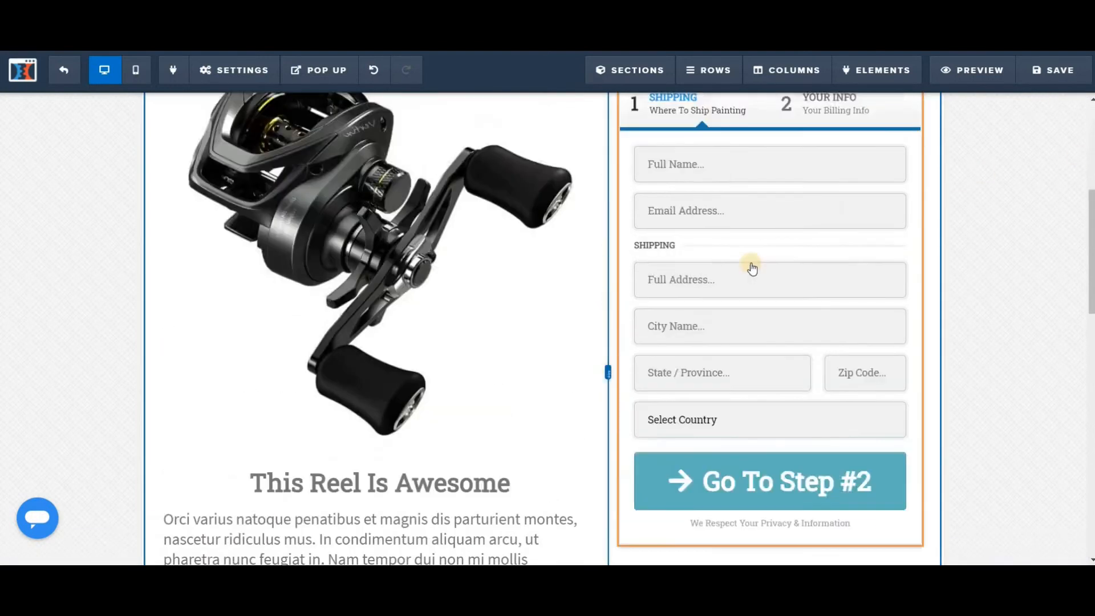
{"action": "scroll", "coordinate": [631, 188], "scroll_direction": "up", "scroll_amount": 2}
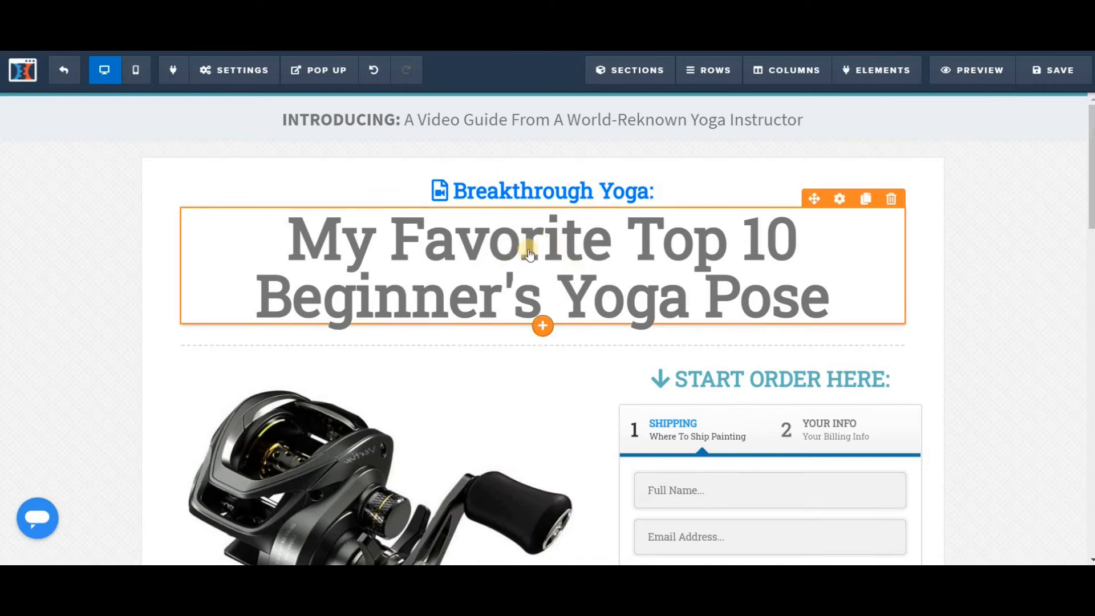
{"action": "scroll", "coordinate": [531, 254], "scroll_direction": "down", "scroll_amount": 15}
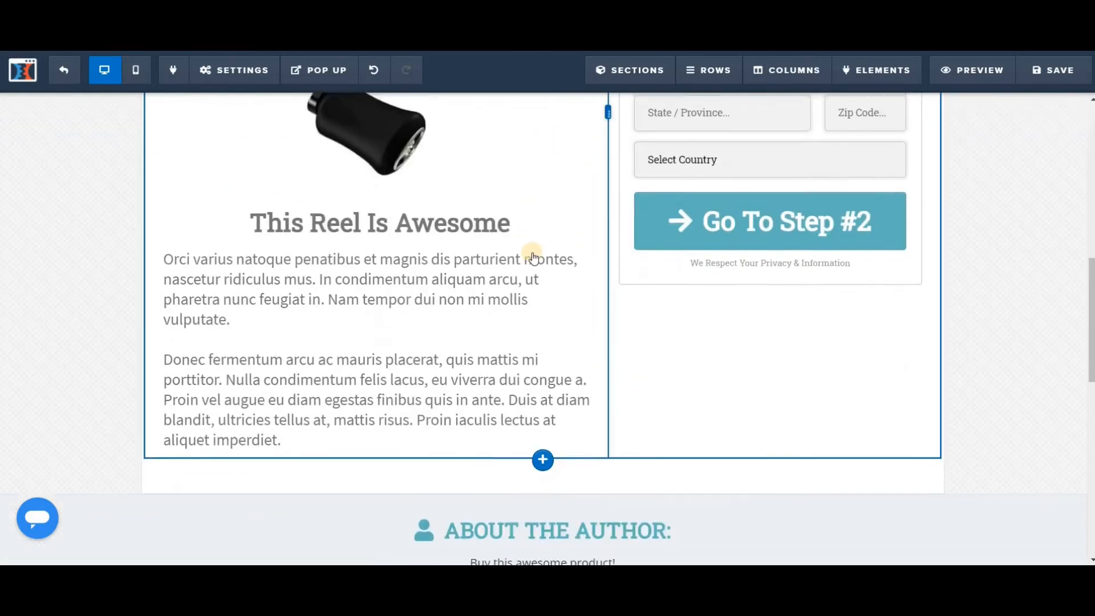
{"action": "scroll", "coordinate": [534, 257], "scroll_direction": "down", "scroll_amount": 4}
{"action": "scroll", "coordinate": [533, 257], "scroll_direction": "down", "scroll_amount": 4}
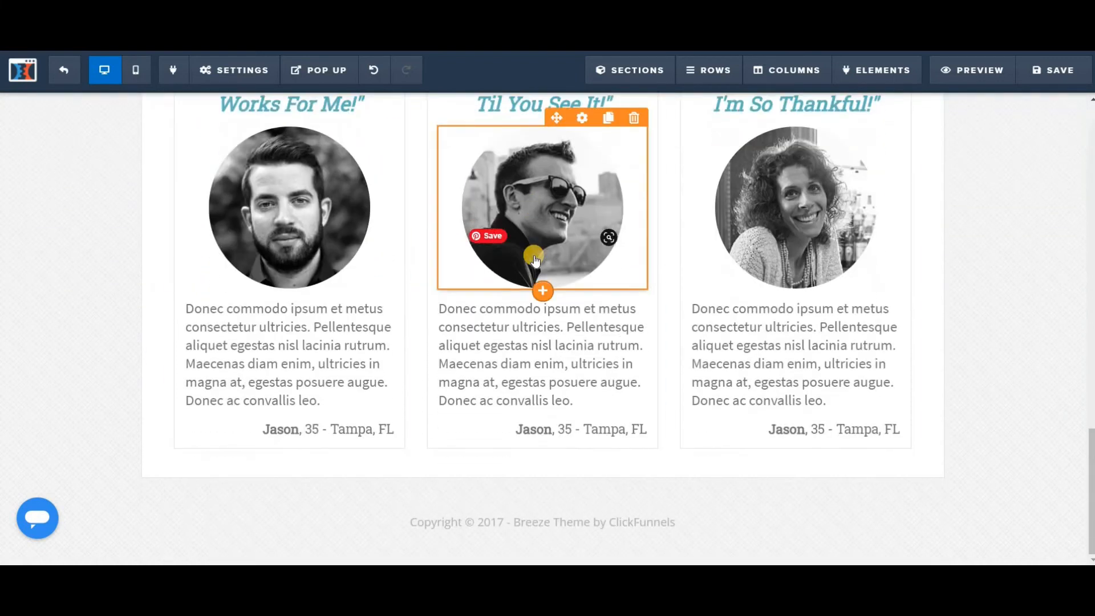
{"action": "scroll", "coordinate": [534, 255], "scroll_direction": "up", "scroll_amount": 9}
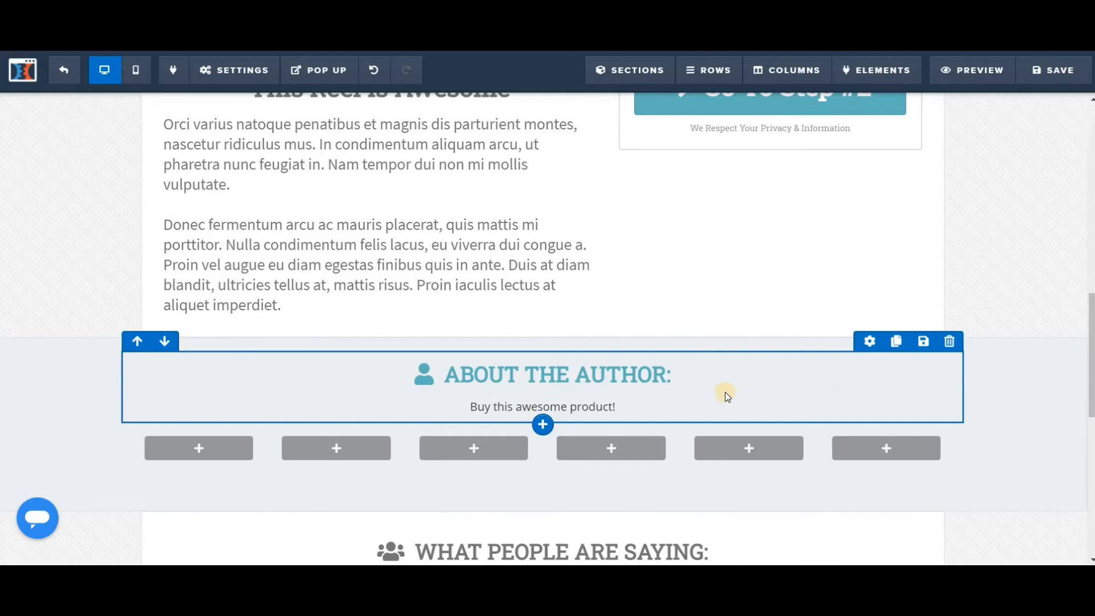
{"action": "scroll", "coordinate": [684, 330], "scroll_direction": "up", "scroll_amount": 8}
{"action": "scroll", "coordinate": [685, 329], "scroll_direction": "up", "scroll_amount": 4}
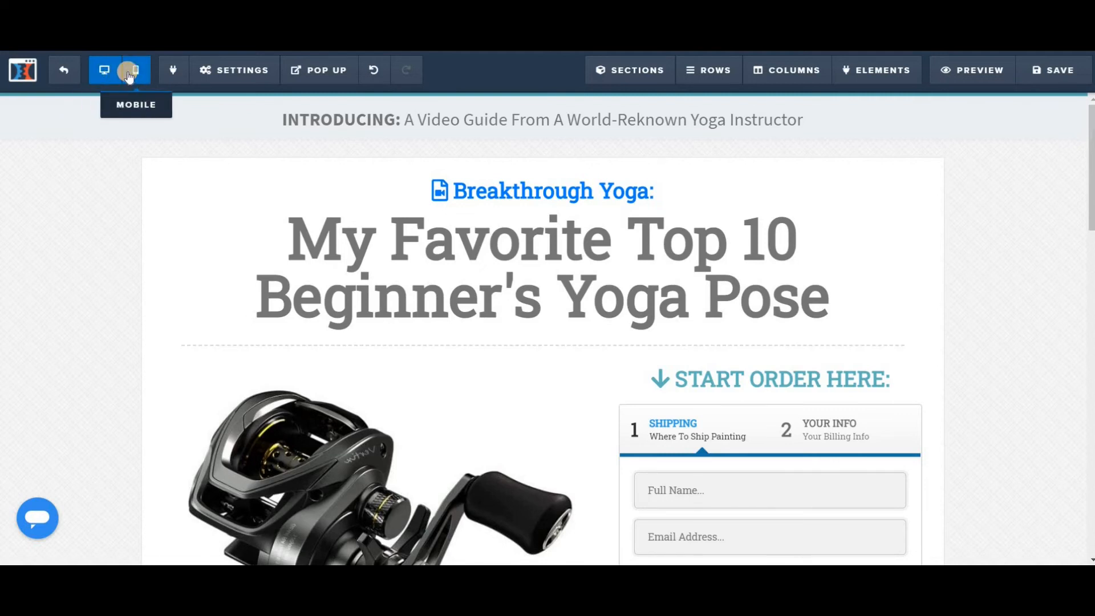
{"action": "left_click", "coordinate": [129, 76]}
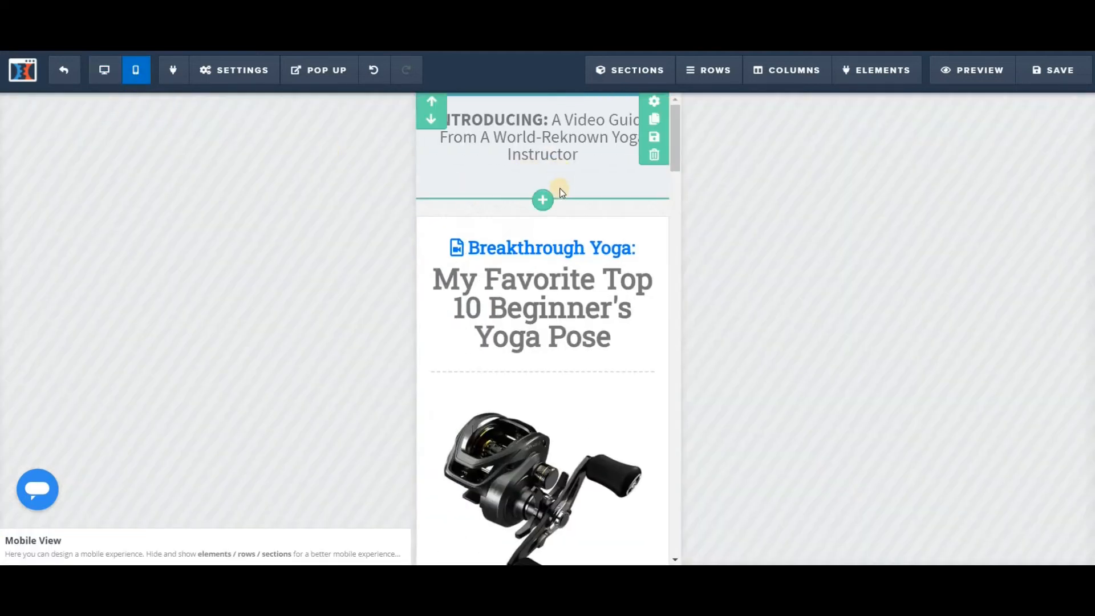
Step: Examine the order page's mobile view from the headline down to the testimonials
{"action": "scroll", "coordinate": [564, 195], "scroll_direction": "down", "scroll_amount": 10}
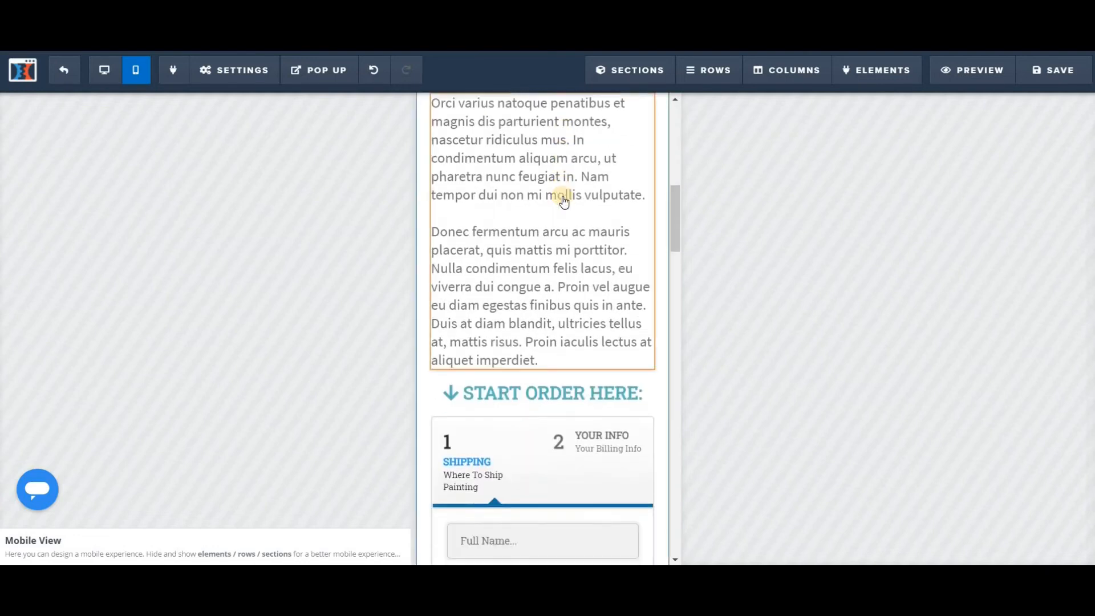
{"action": "scroll", "coordinate": [565, 196], "scroll_direction": "down", "scroll_amount": 10}
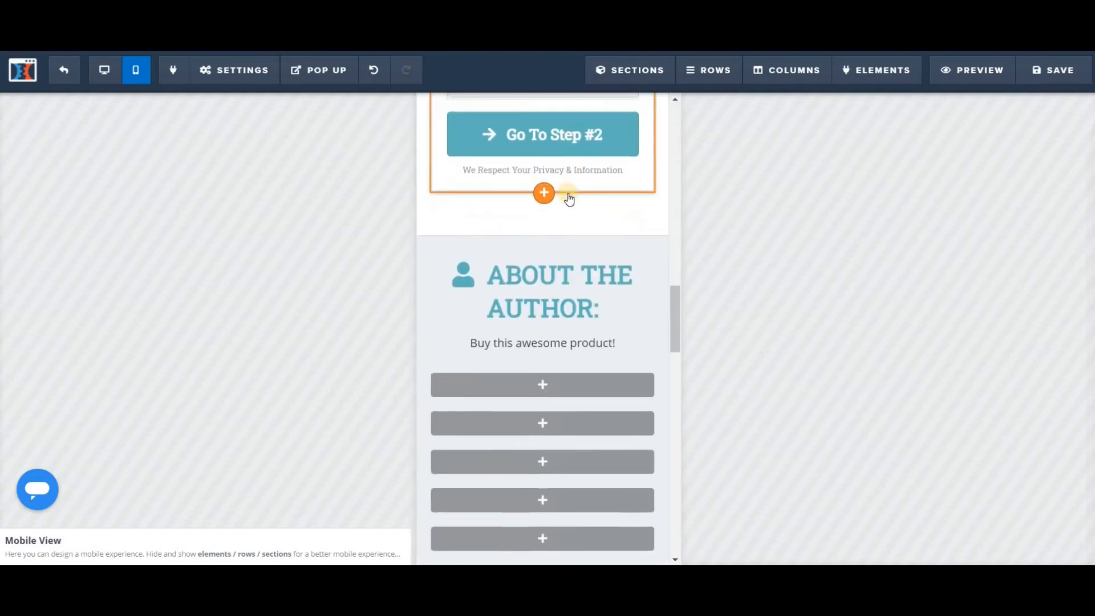
{"action": "scroll", "coordinate": [567, 199], "scroll_direction": "down", "scroll_amount": 10}
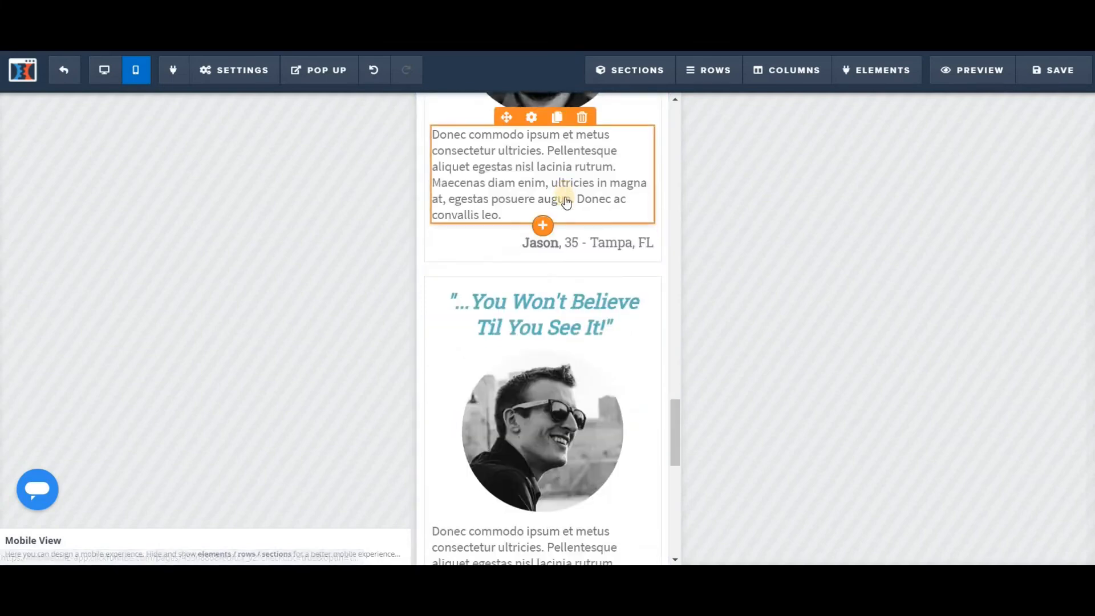
{"action": "scroll", "coordinate": [566, 201], "scroll_direction": "down", "scroll_amount": 10}
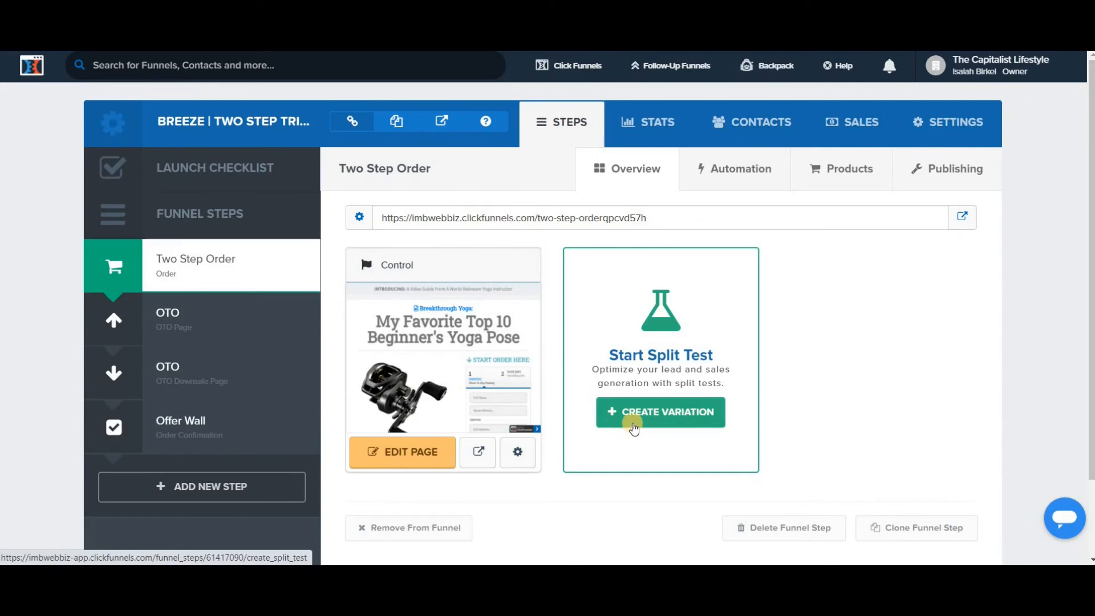
Step: Open the funnel's first OTO step and start editing its page
{"action": "left_click", "coordinate": [634, 428]}
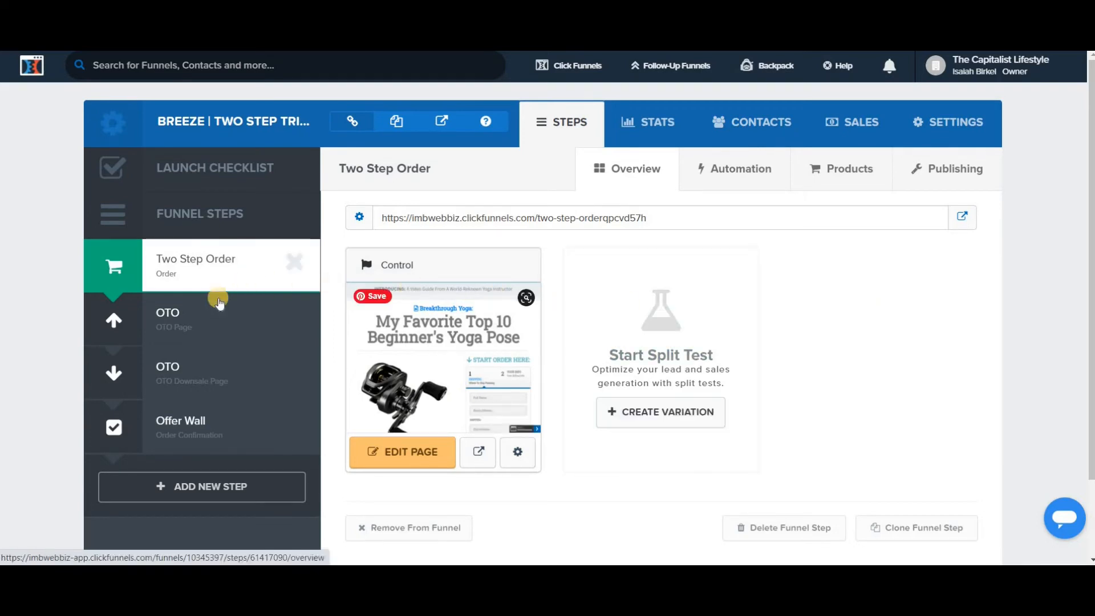
{"action": "left_click", "coordinate": [201, 324]}
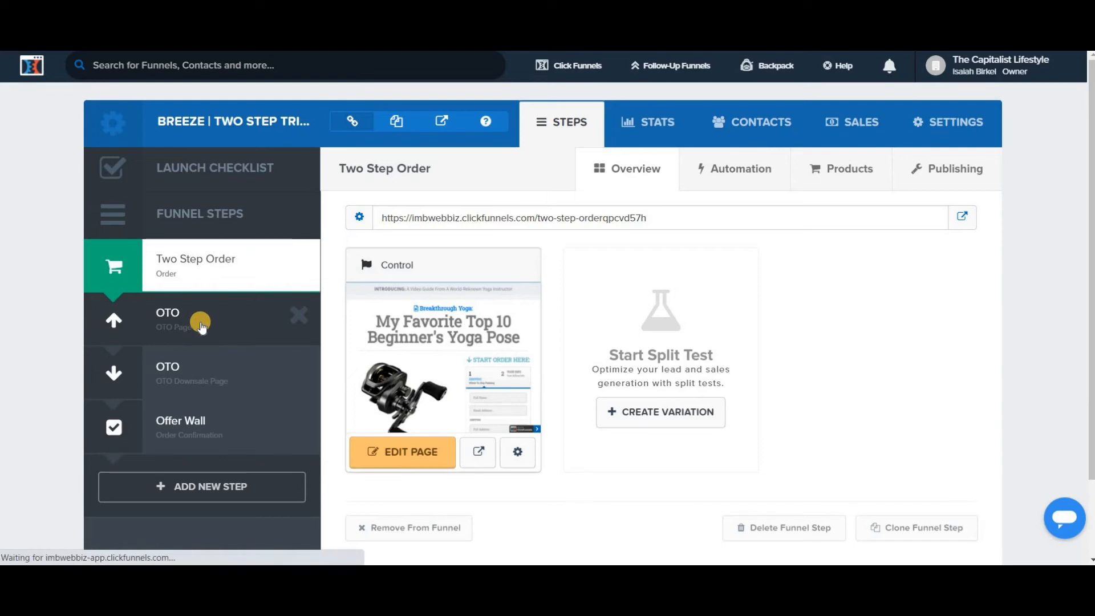
{"action": "left_click", "coordinate": [421, 457]}
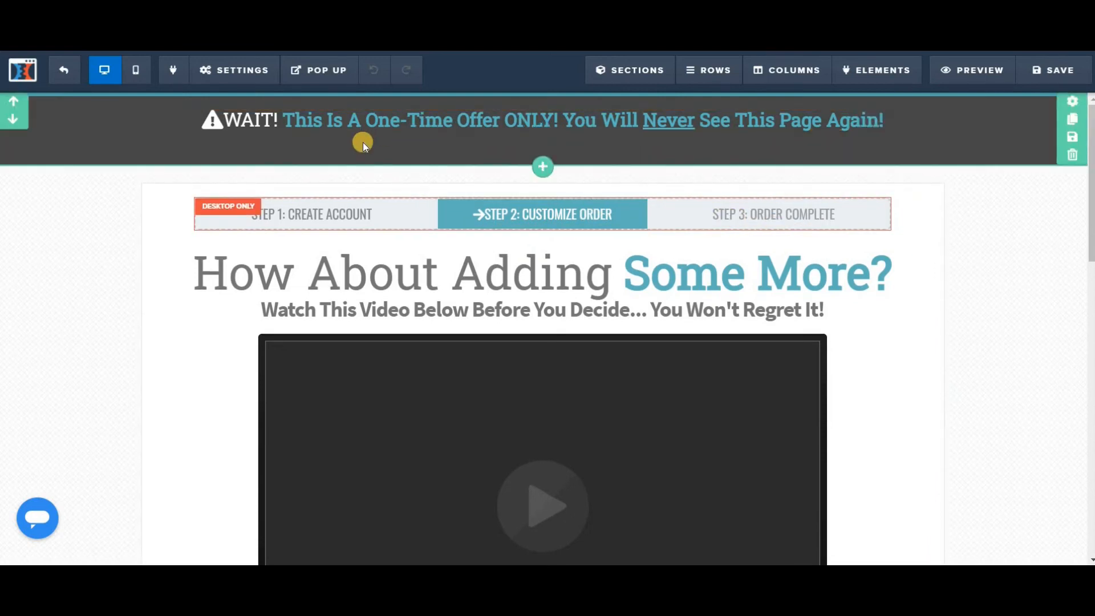
Step: Examine the OTO page's headline, video, order button, decline link and testimonials
{"action": "scroll", "coordinate": [260, 196], "scroll_direction": "down", "scroll_amount": 4}
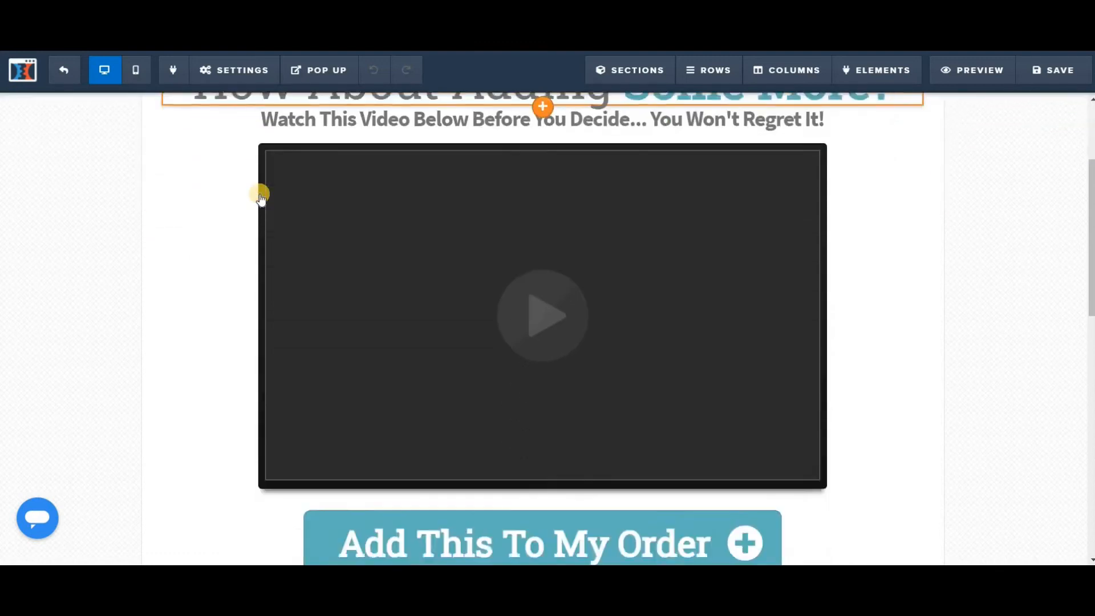
{"action": "scroll", "coordinate": [261, 197], "scroll_direction": "down", "scroll_amount": 5}
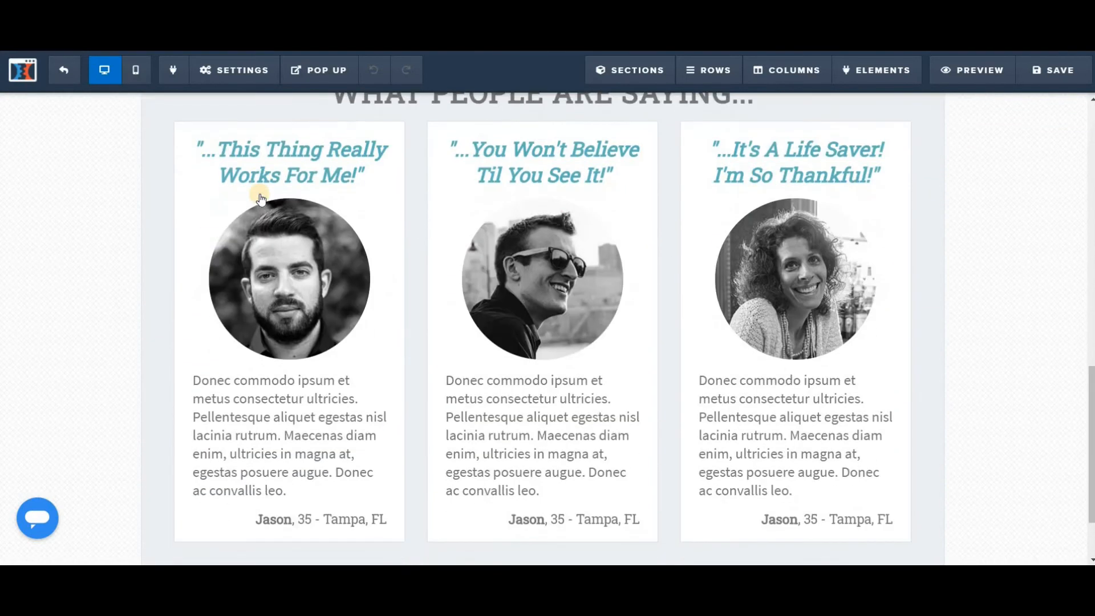
{"action": "scroll", "coordinate": [259, 194], "scroll_direction": "up", "scroll_amount": 2}
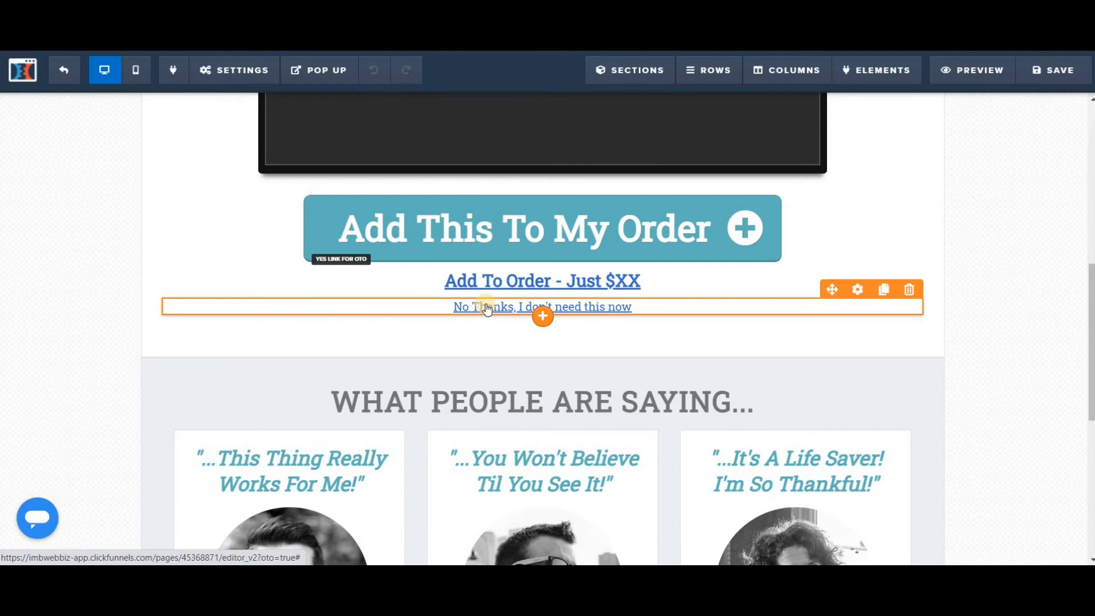
{"action": "scroll", "coordinate": [486, 309], "scroll_direction": "down", "scroll_amount": 7}
{"action": "scroll", "coordinate": [485, 308], "scroll_direction": "up", "scroll_amount": 2}
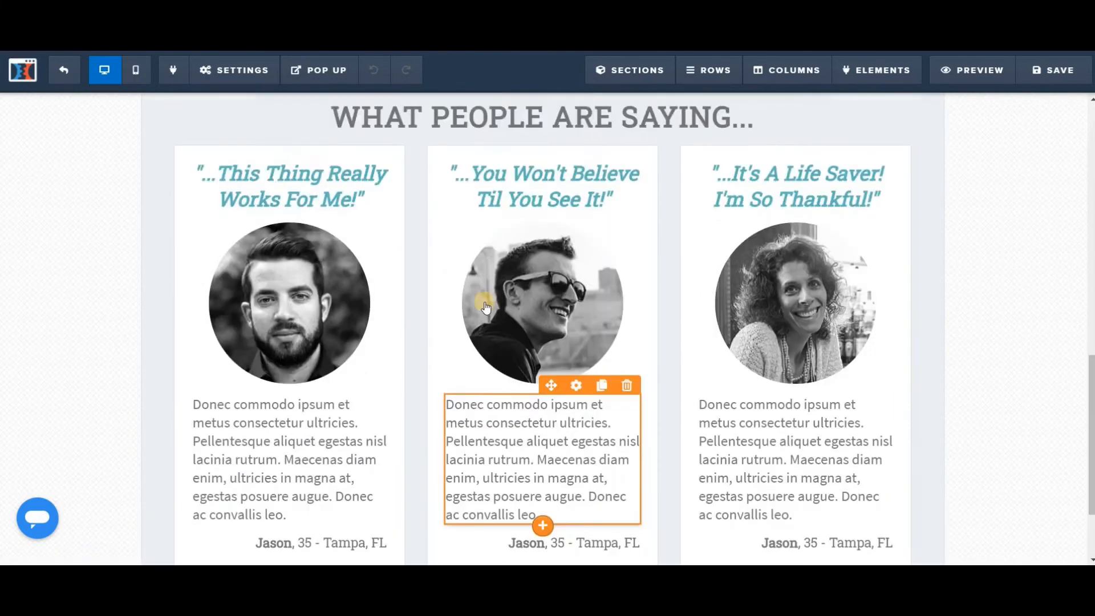
{"action": "scroll", "coordinate": [485, 307], "scroll_direction": "up", "scroll_amount": 6}
{"action": "scroll", "coordinate": [479, 303], "scroll_direction": "down", "scroll_amount": 3}
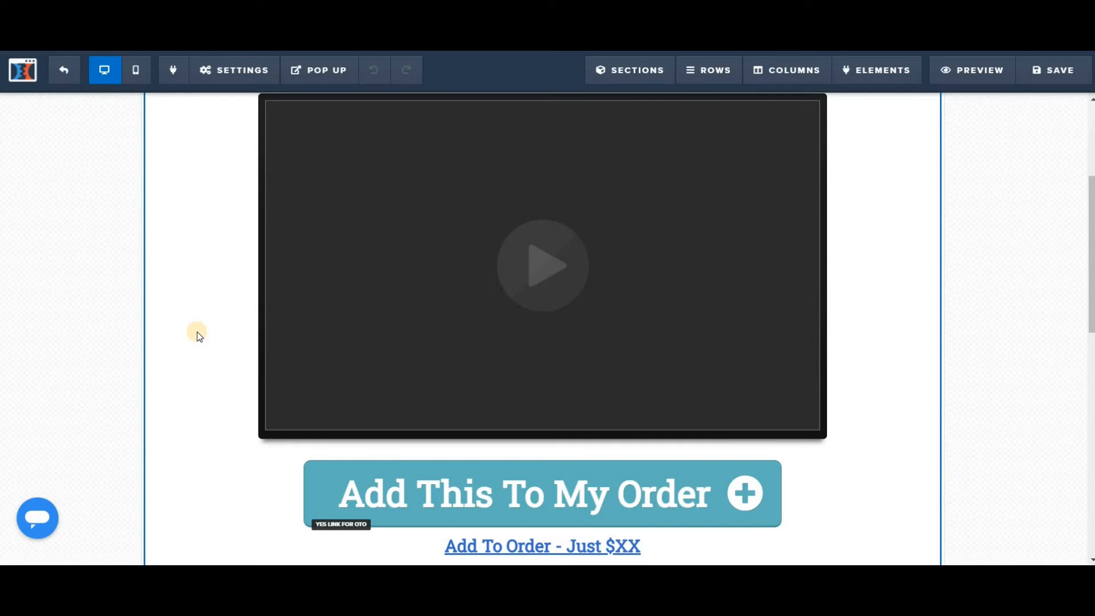
{"action": "scroll", "coordinate": [197, 335], "scroll_direction": "up", "scroll_amount": 4}
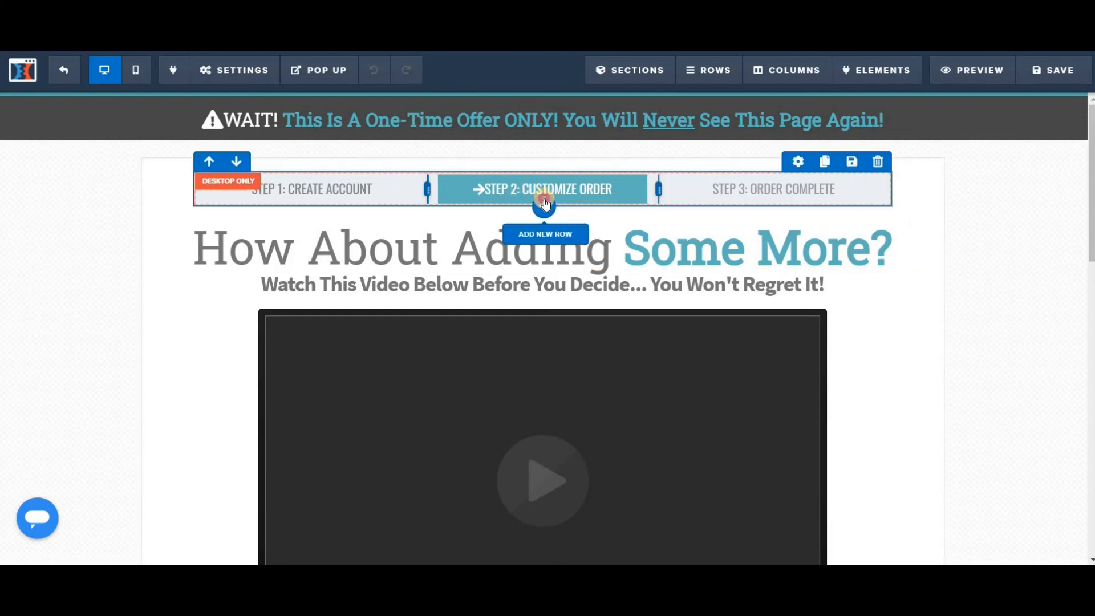
Step: Add a one-column row below the three-step order indicator and place a progress bar element in it
{"action": "left_click", "coordinate": [545, 202]}
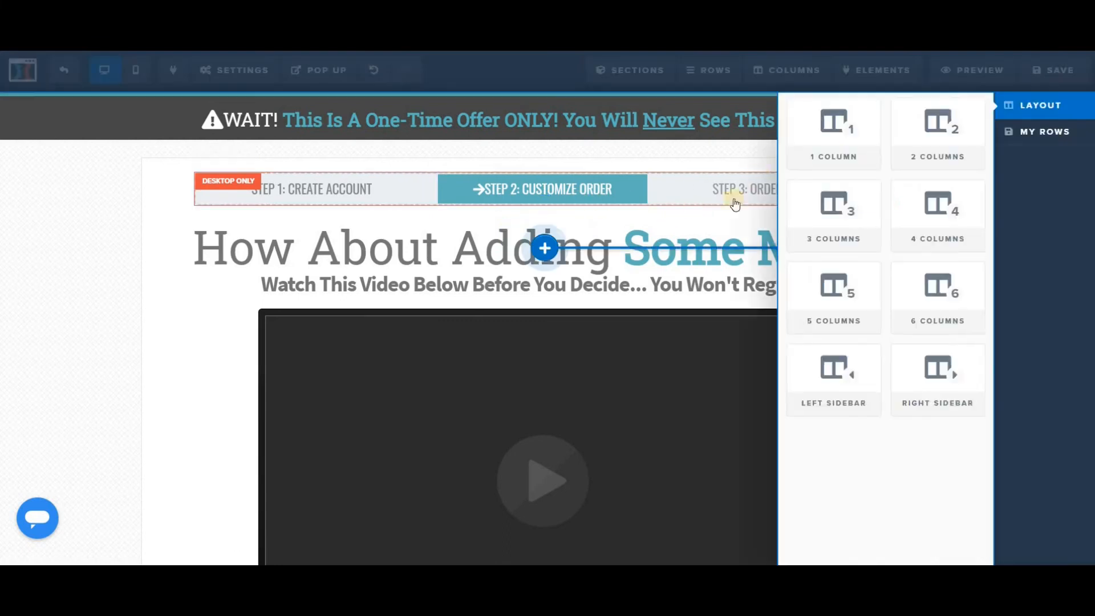
{"action": "left_click", "coordinate": [845, 142]}
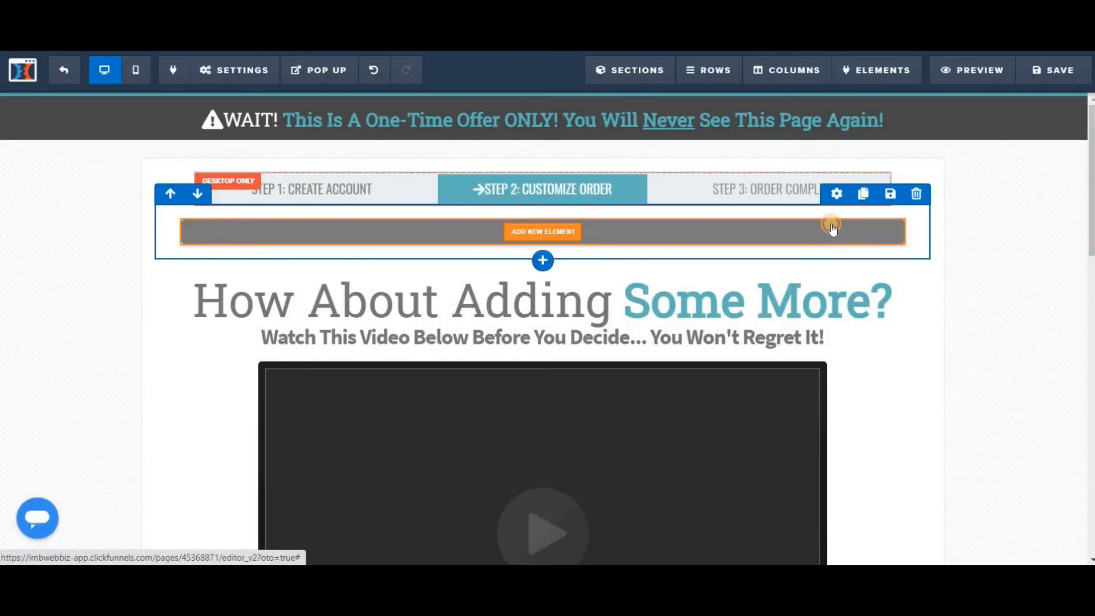
{"action": "scroll", "coordinate": [938, 277], "scroll_direction": "down", "scroll_amount": 10}
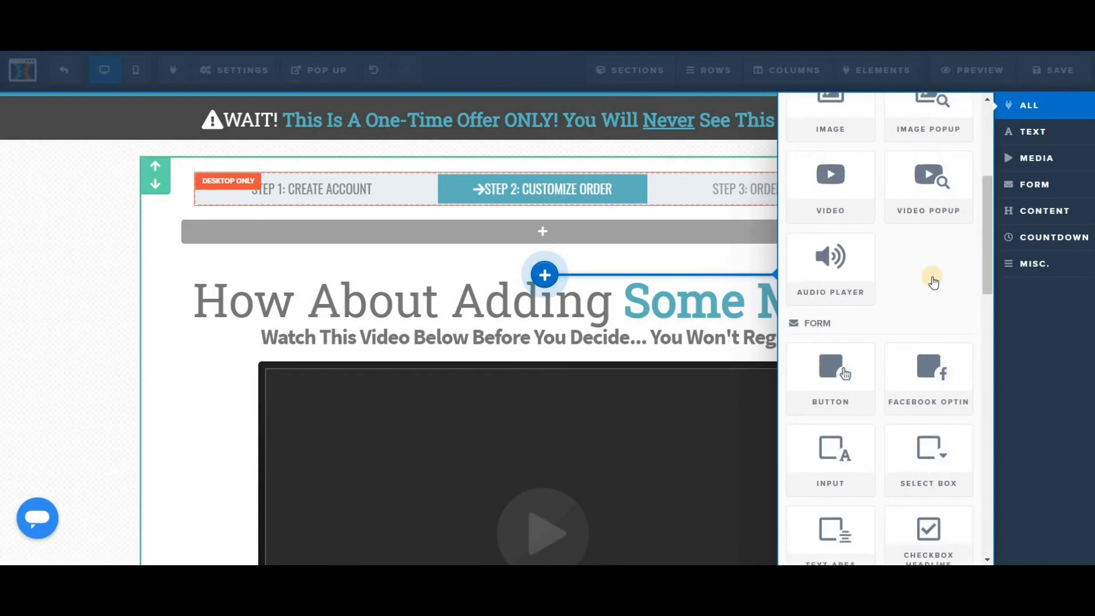
{"action": "scroll", "coordinate": [929, 266], "scroll_direction": "down", "scroll_amount": 6}
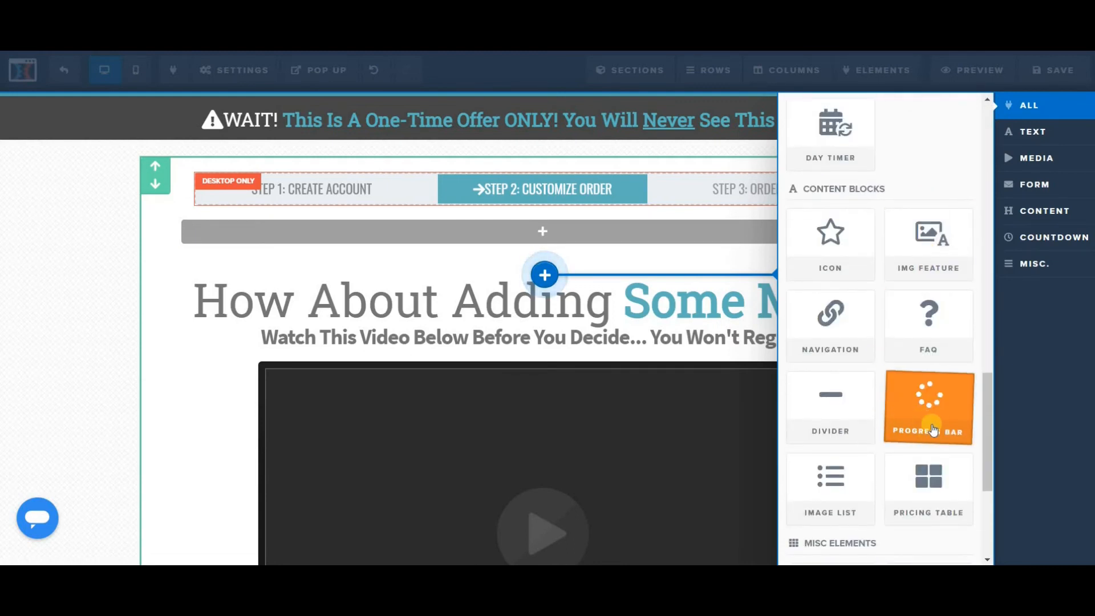
{"action": "left_click_drag", "start_coordinate": [904, 417], "coordinate": [623, 247]}
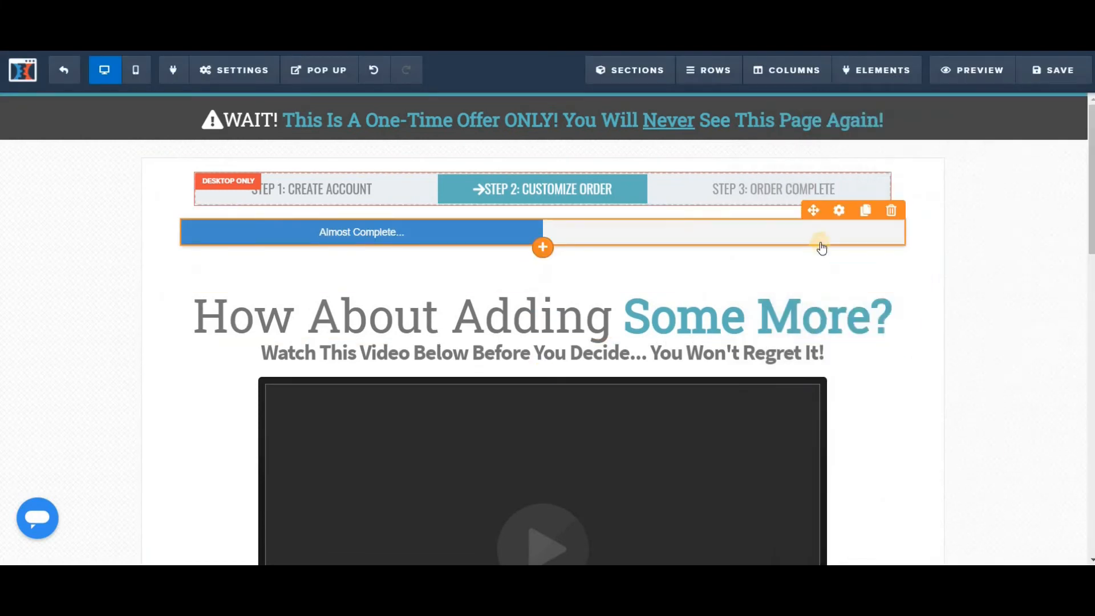
Step: Apply the Animated Stripes theme to the new progress bar
{"action": "left_click", "coordinate": [888, 228]}
{"action": "left_click", "coordinate": [969, 143]}
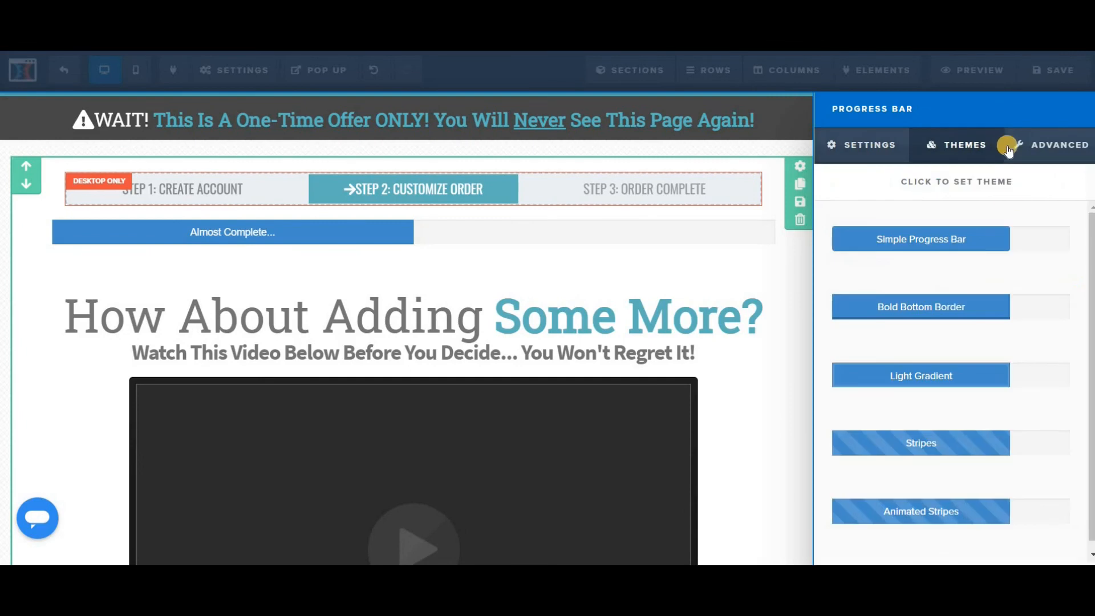
{"action": "left_click", "coordinate": [956, 507]}
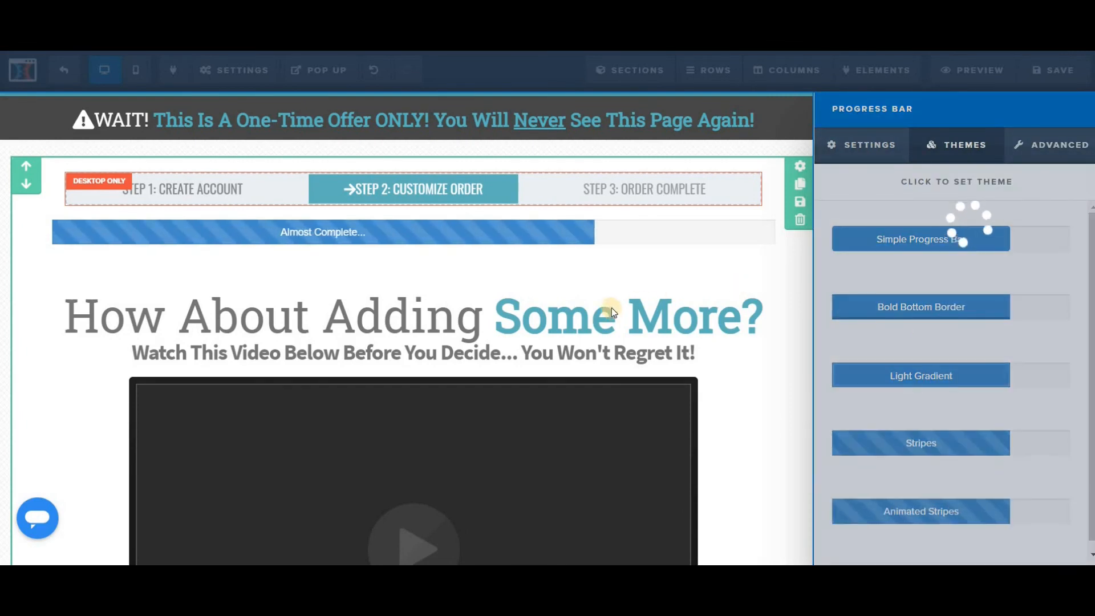
Step: Set the progress bar's percent width to 85 Percent and close its settings
{"action": "left_click", "coordinate": [1026, 150]}
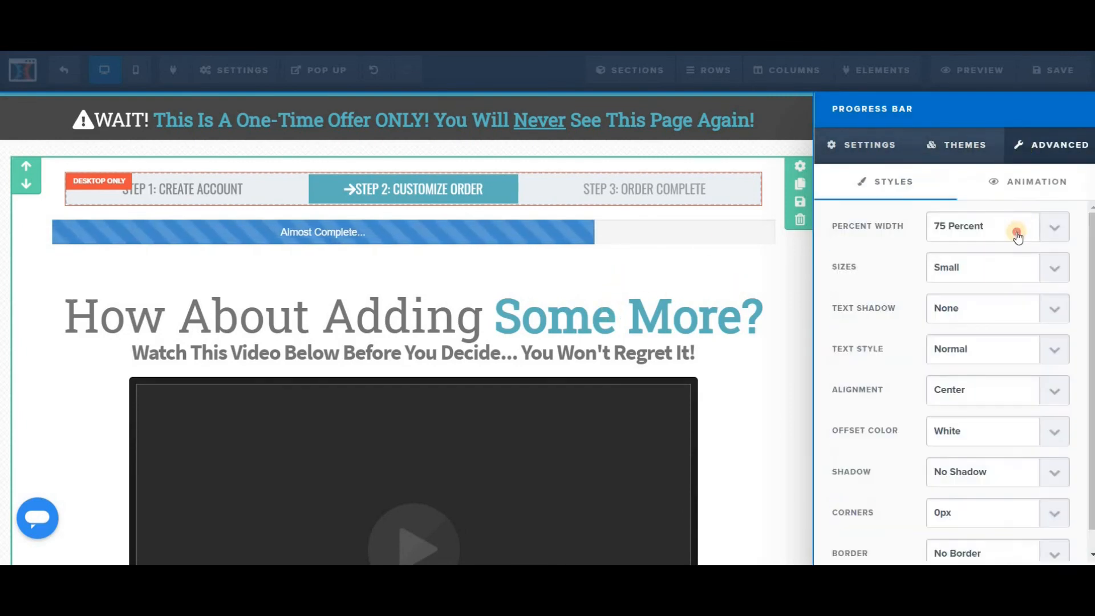
{"action": "left_click", "coordinate": [1016, 230]}
{"action": "left_click", "coordinate": [976, 275]}
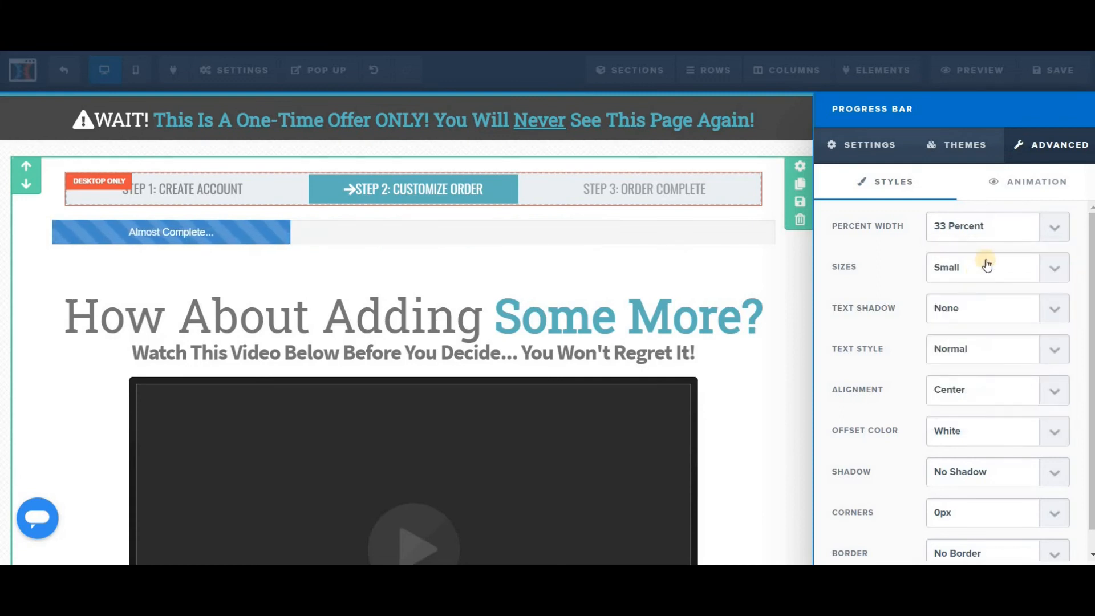
{"action": "left_click", "coordinate": [996, 227]}
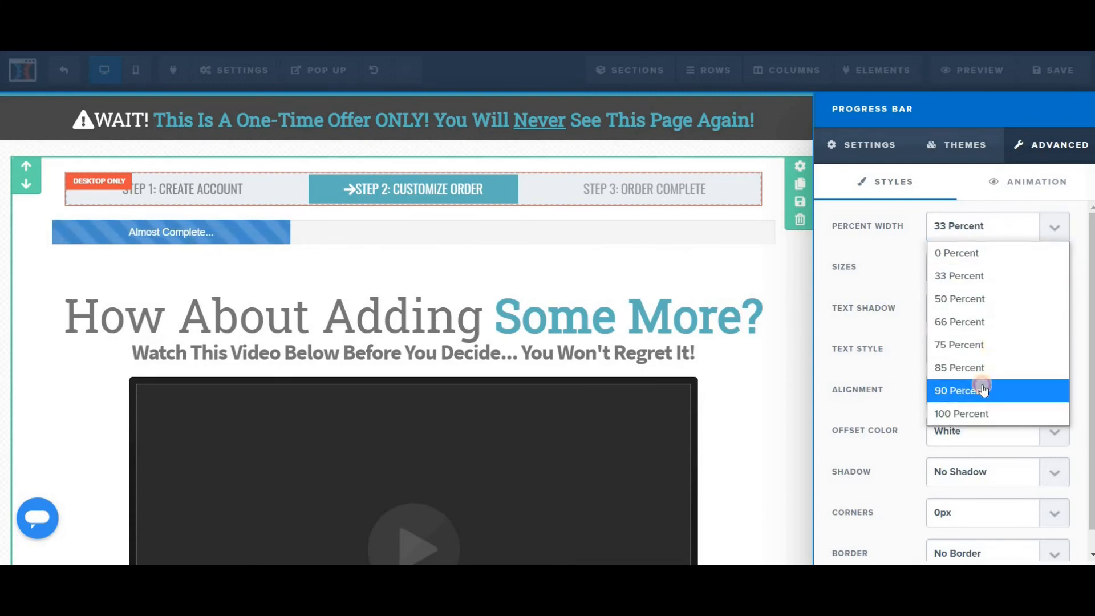
{"action": "left_click", "coordinate": [979, 386]}
{"action": "left_click", "coordinate": [986, 228]}
{"action": "left_click", "coordinate": [968, 365]}
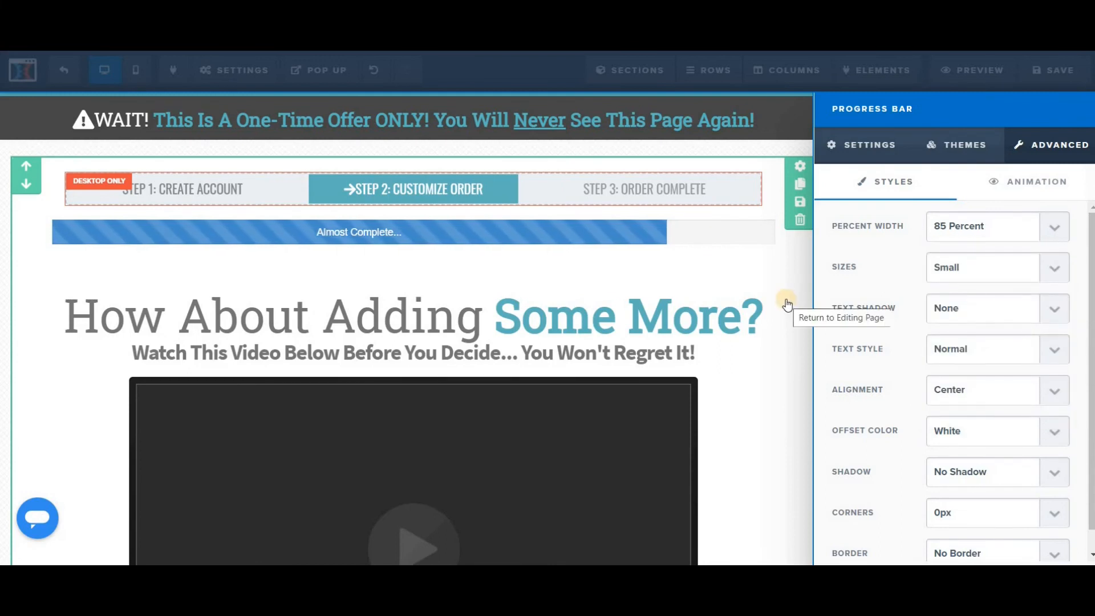
{"action": "left_click", "coordinate": [796, 265]}
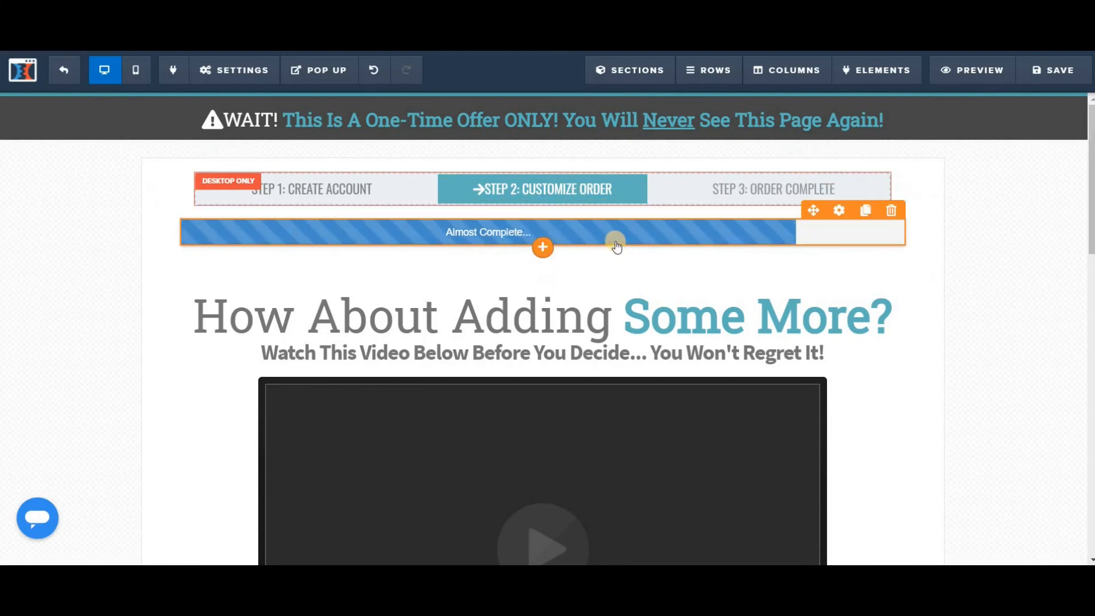
Step: Change the progress bar's background color to the recently used teal that matches the page and close its settings
{"action": "left_click", "coordinate": [820, 234]}
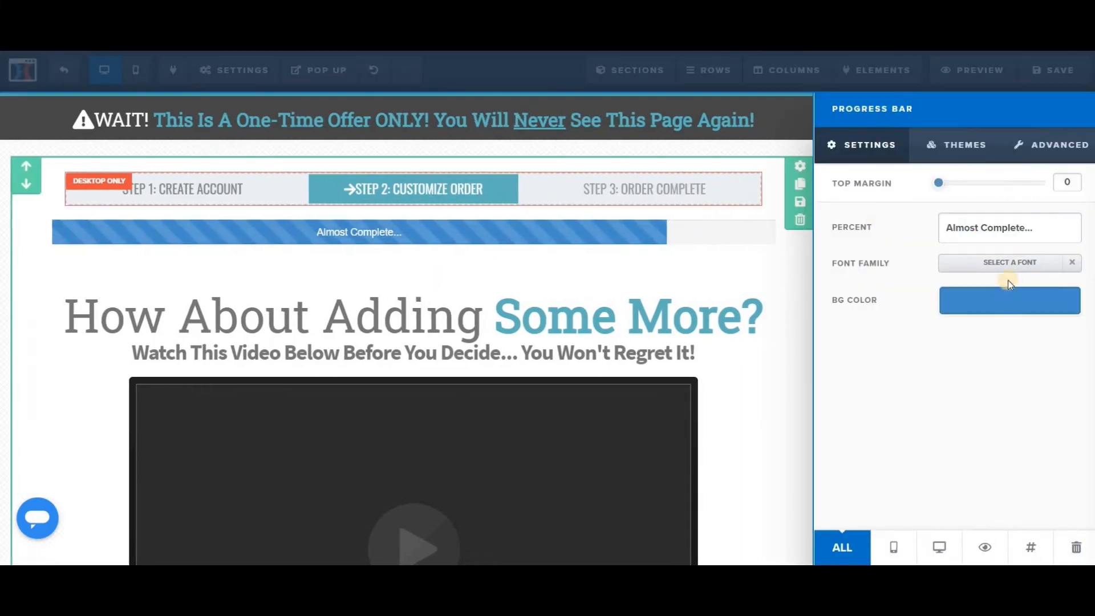
{"action": "left_click", "coordinate": [990, 304]}
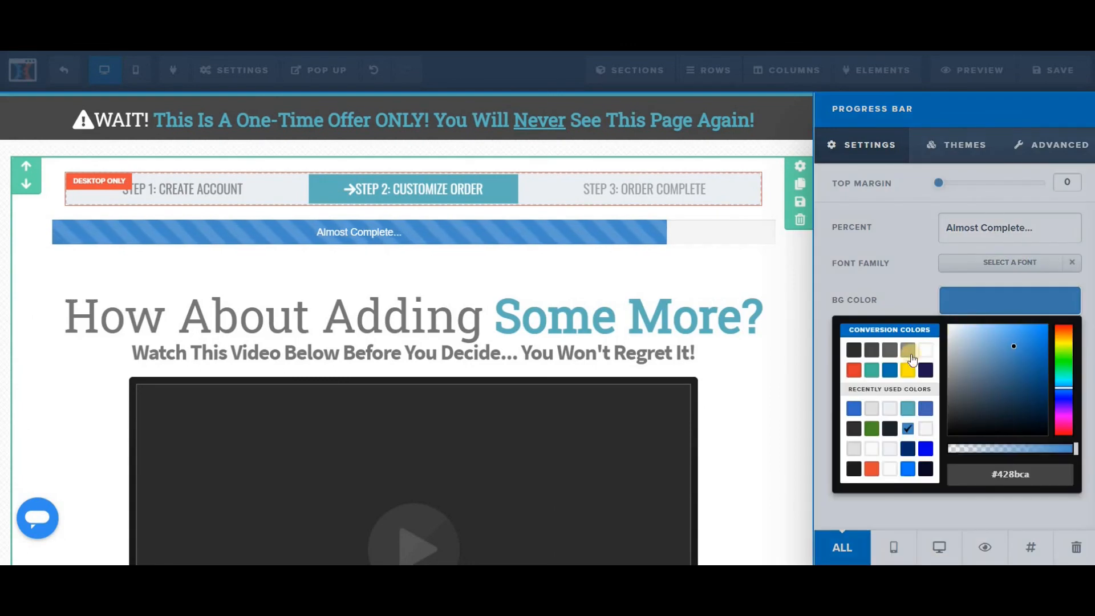
{"action": "left_click", "coordinate": [908, 408]}
{"action": "left_click", "coordinate": [769, 326]}
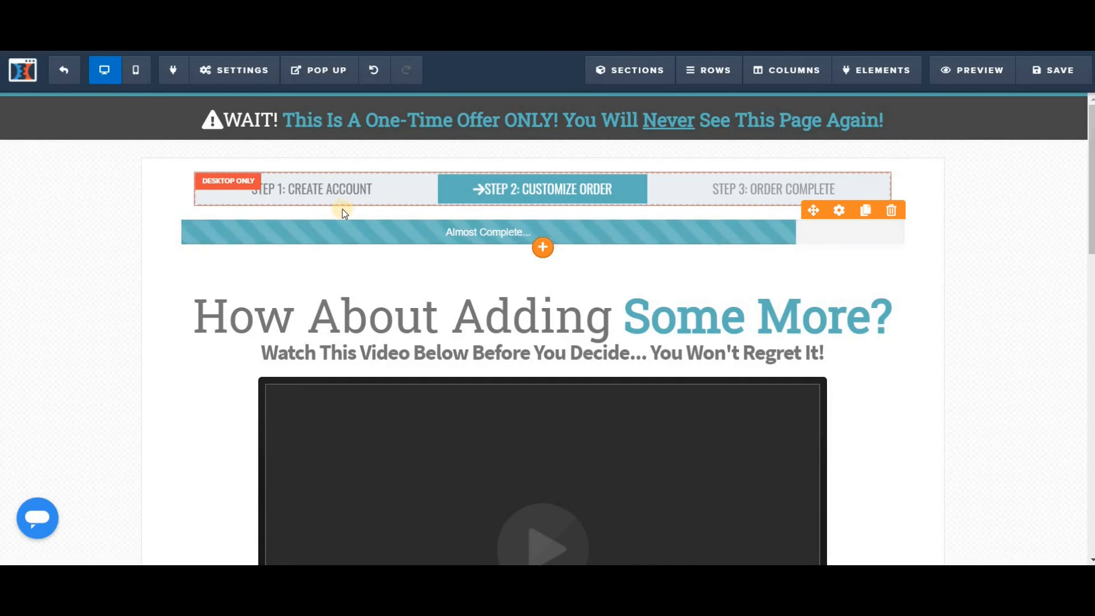
Step: Check how the OTO page with its progress bar looks in the mobile view, and return to the desktop view
{"action": "mouse_move", "coordinate": [261, 217]}
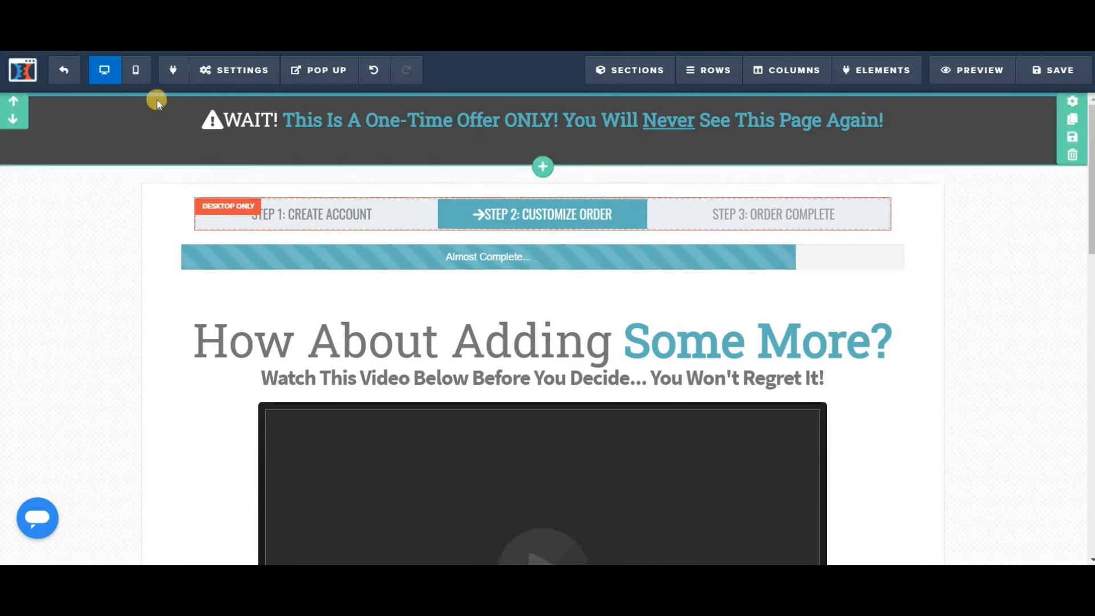
{"action": "left_click", "coordinate": [136, 73]}
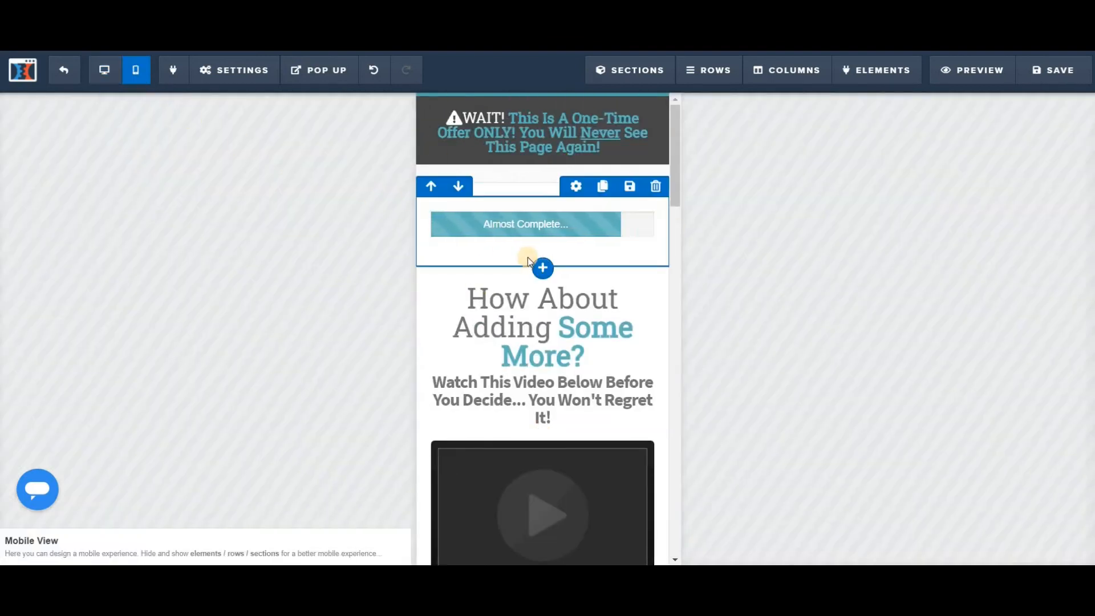
{"action": "scroll", "coordinate": [530, 264], "scroll_direction": "down", "scroll_amount": 4}
{"action": "scroll", "coordinate": [530, 264], "scroll_direction": "up", "scroll_amount": 4}
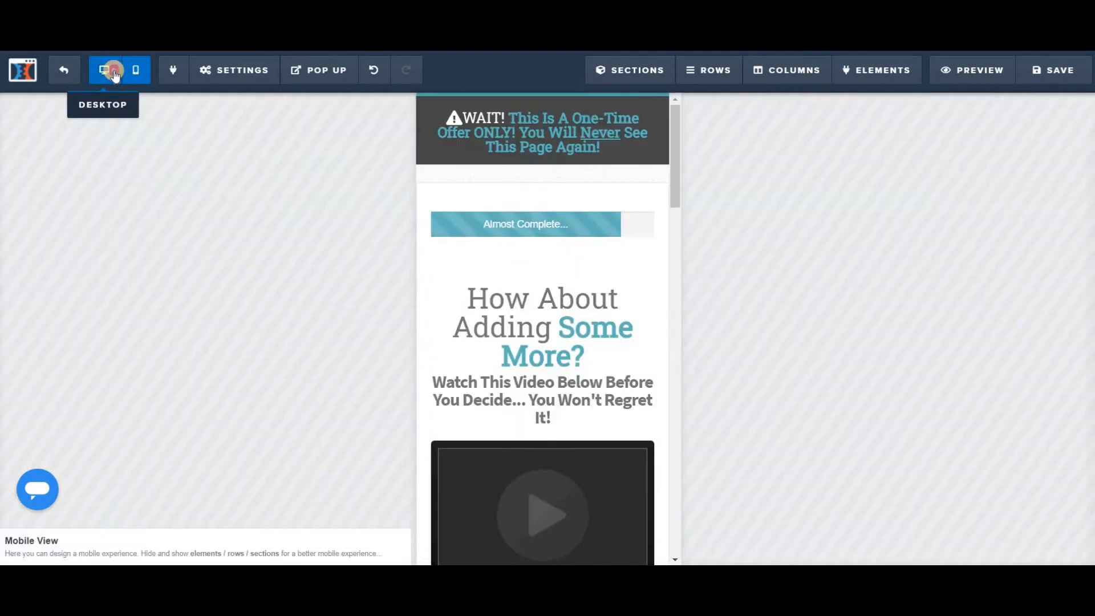
{"action": "left_click", "coordinate": [111, 70]}
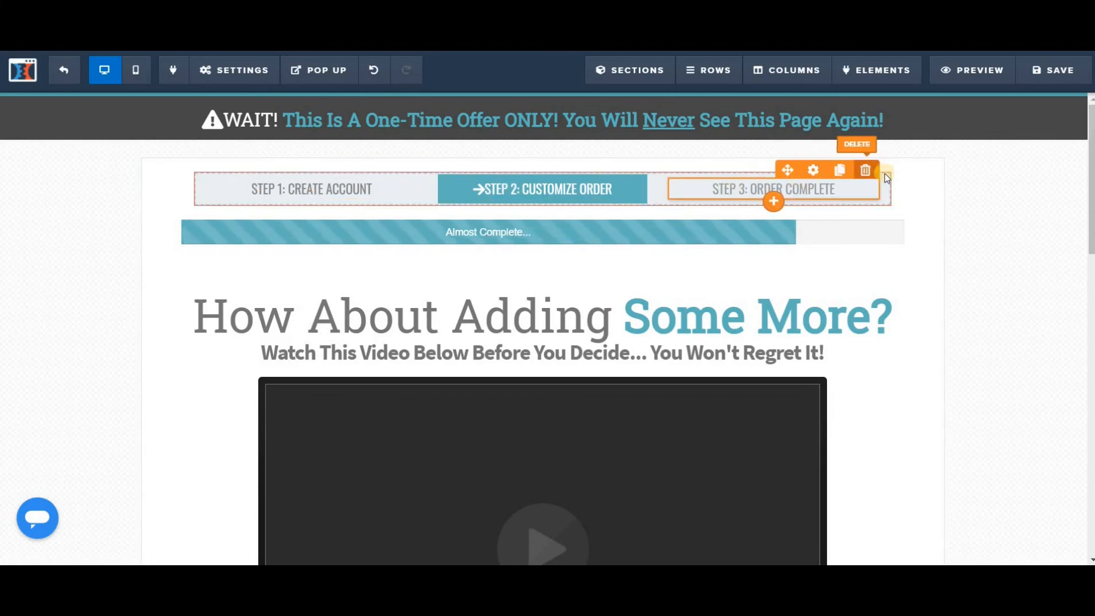
Step: Set the three-column order steps row to show on both mobile and desktop, and close its settings
{"action": "left_click", "coordinate": [801, 162]}
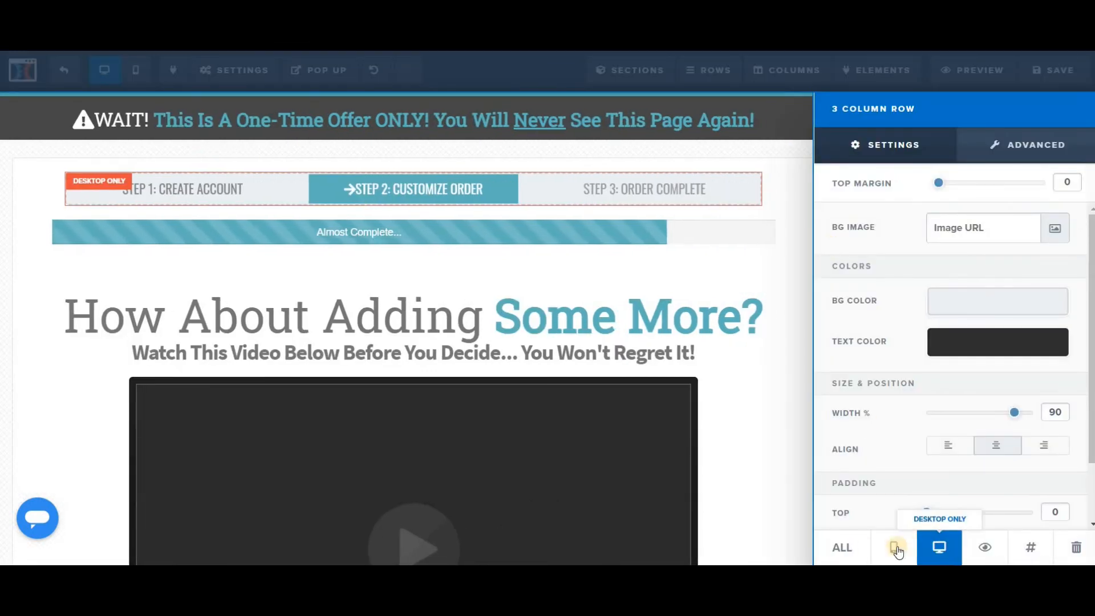
{"action": "left_click", "coordinate": [849, 550]}
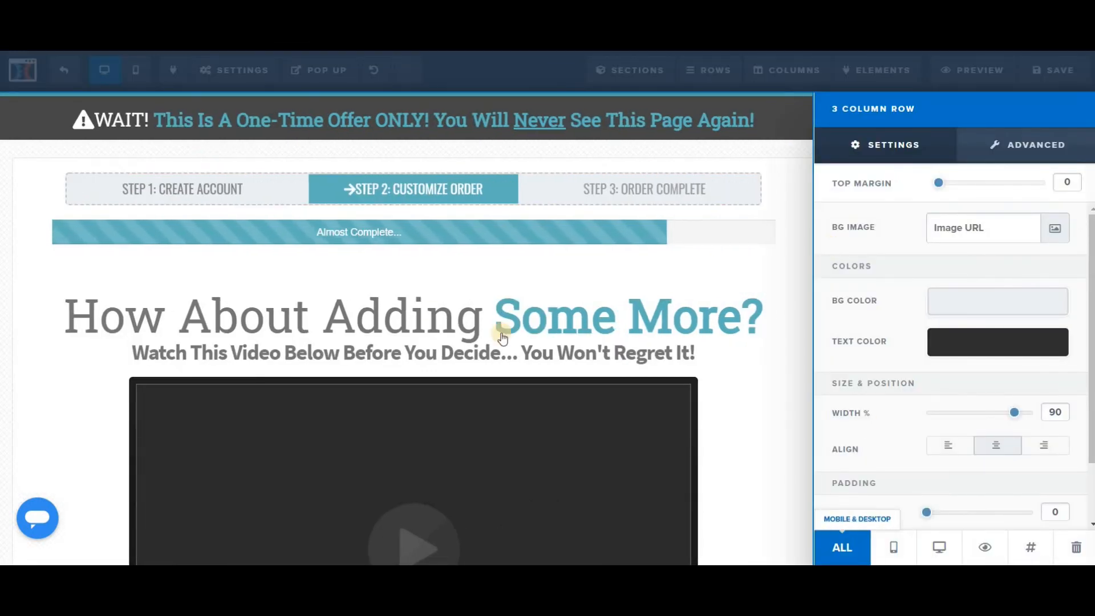
{"action": "left_click", "coordinate": [374, 272]}
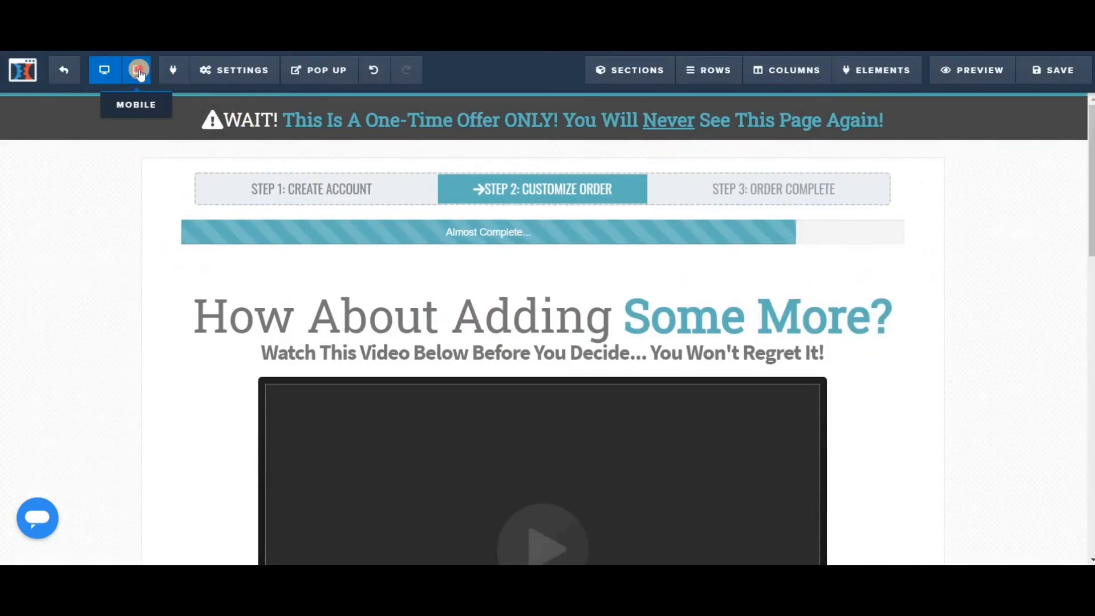
Step: Set the three-column order steps row to show on desktop only, and close its settings
{"action": "left_click", "coordinate": [136, 70]}
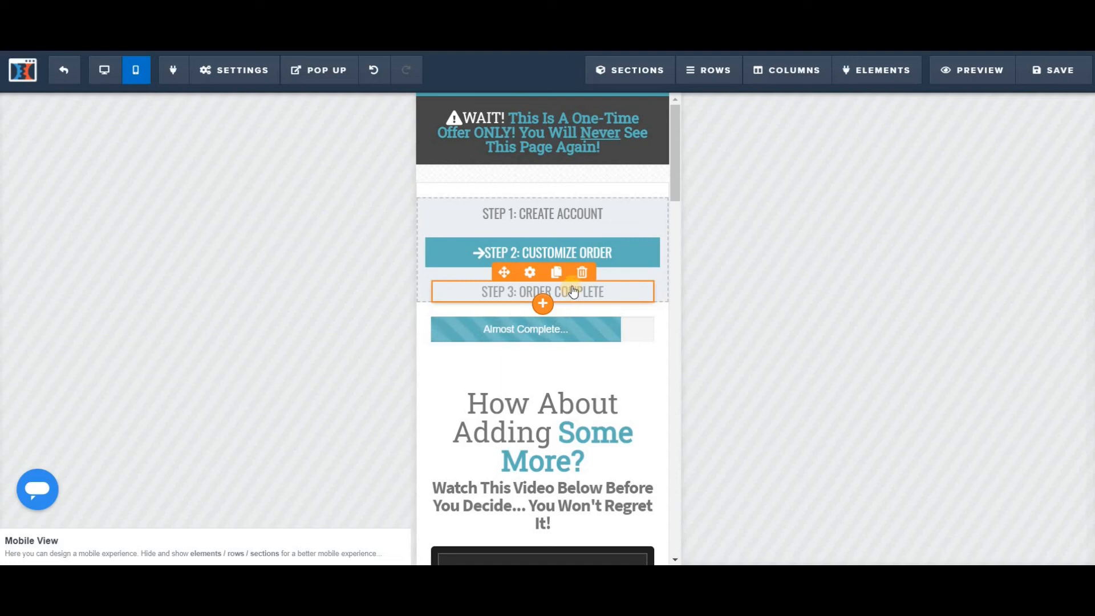
{"action": "left_click", "coordinate": [577, 192]}
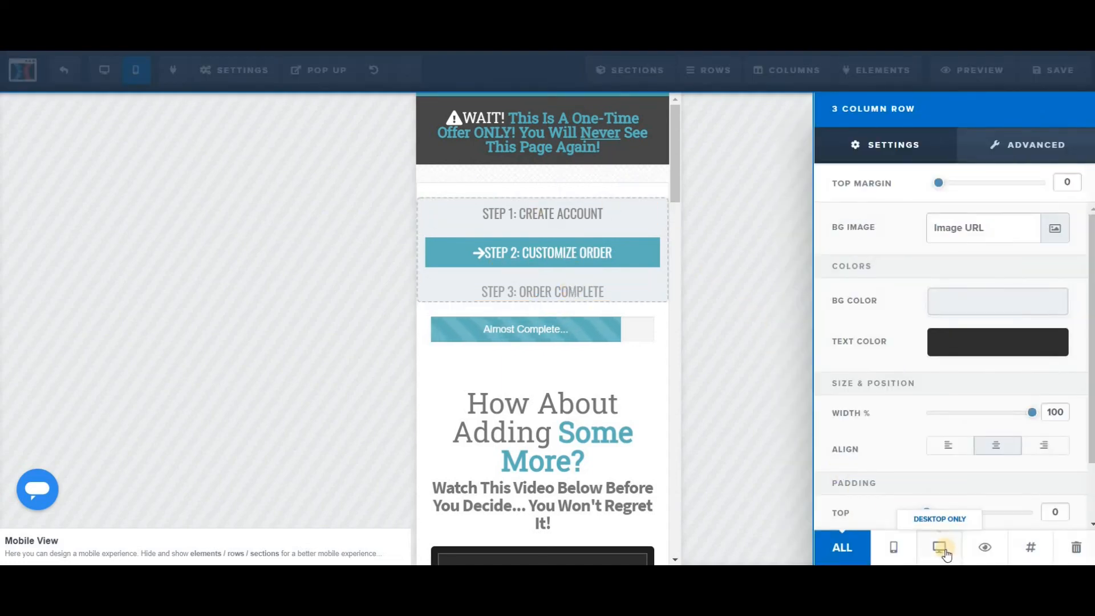
{"action": "left_click", "coordinate": [944, 552]}
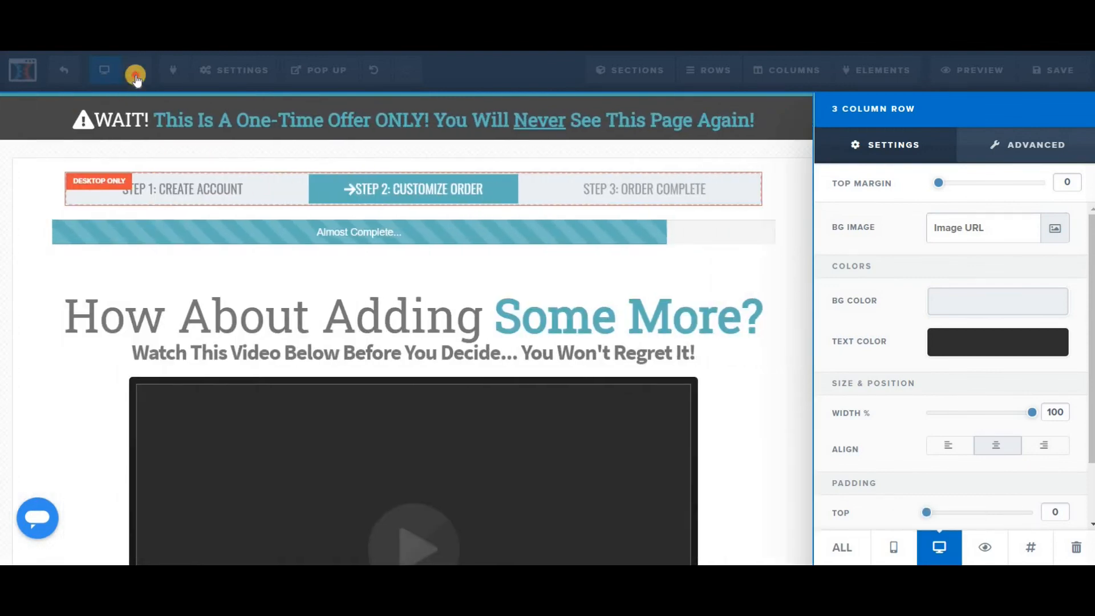
{"action": "left_click", "coordinate": [136, 71]}
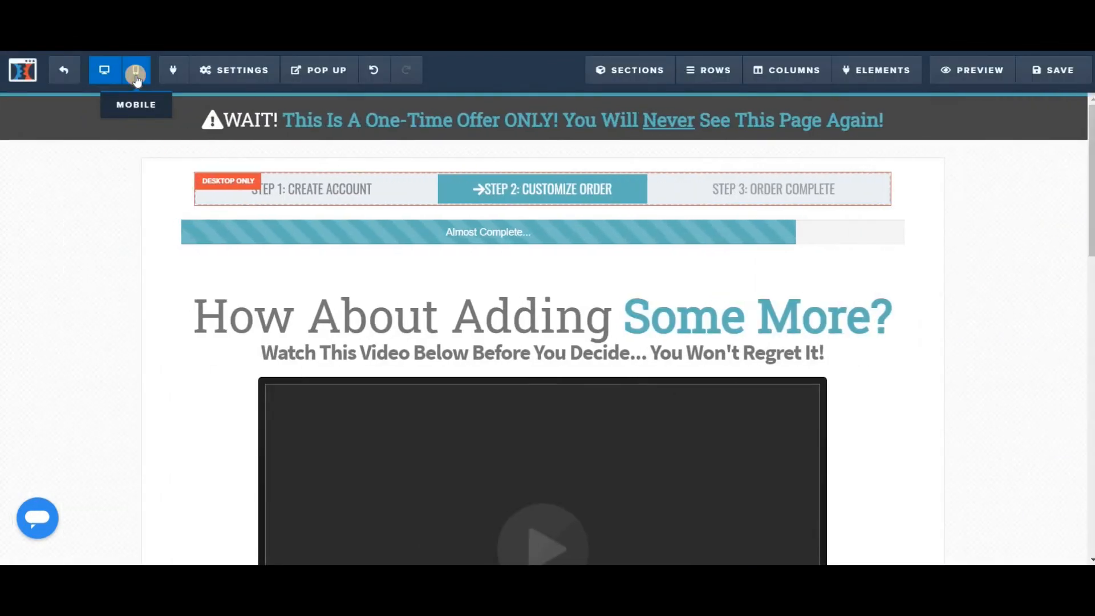
Step: Check the OTO page's mobile layout down to the footer, then save the page and return to the funnel steps
{"action": "mouse_move", "coordinate": [537, 222]}
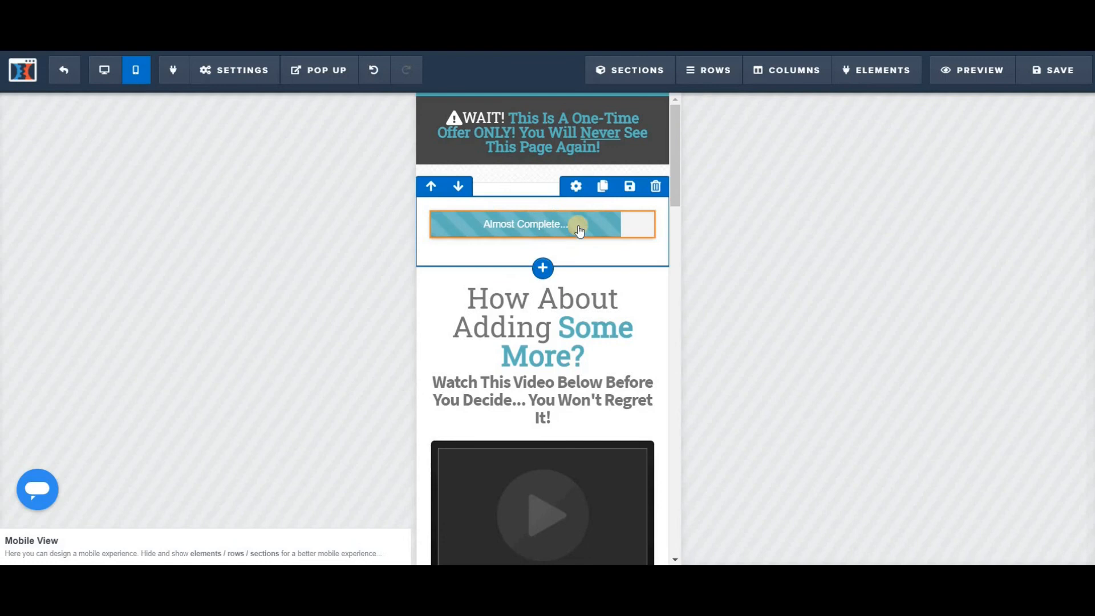
{"action": "mouse_move", "coordinate": [494, 210]}
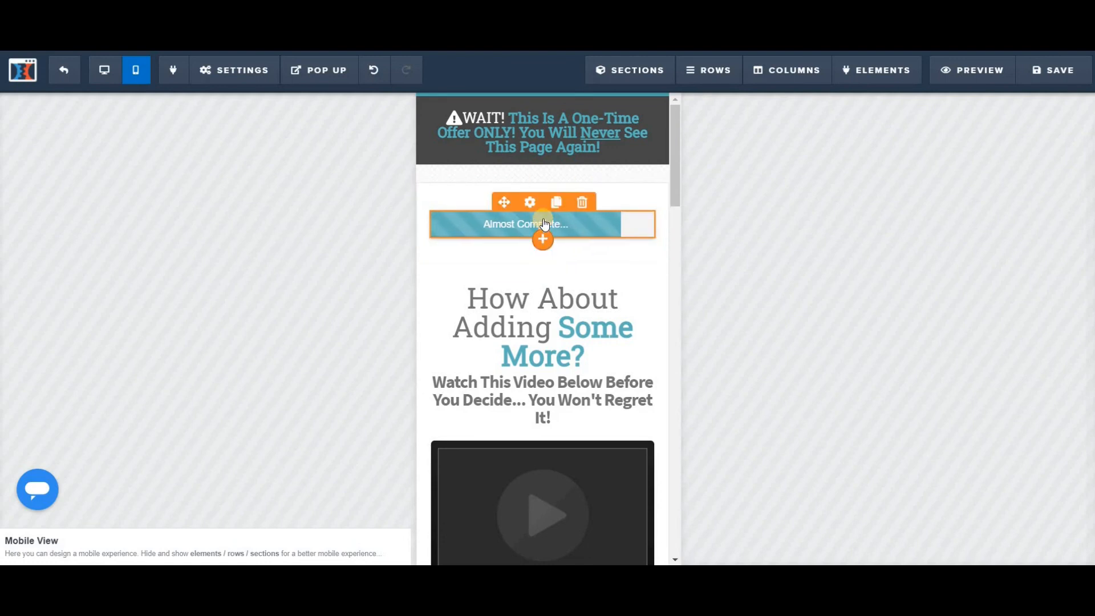
{"action": "scroll", "coordinate": [544, 224], "scroll_direction": "down", "scroll_amount": 10}
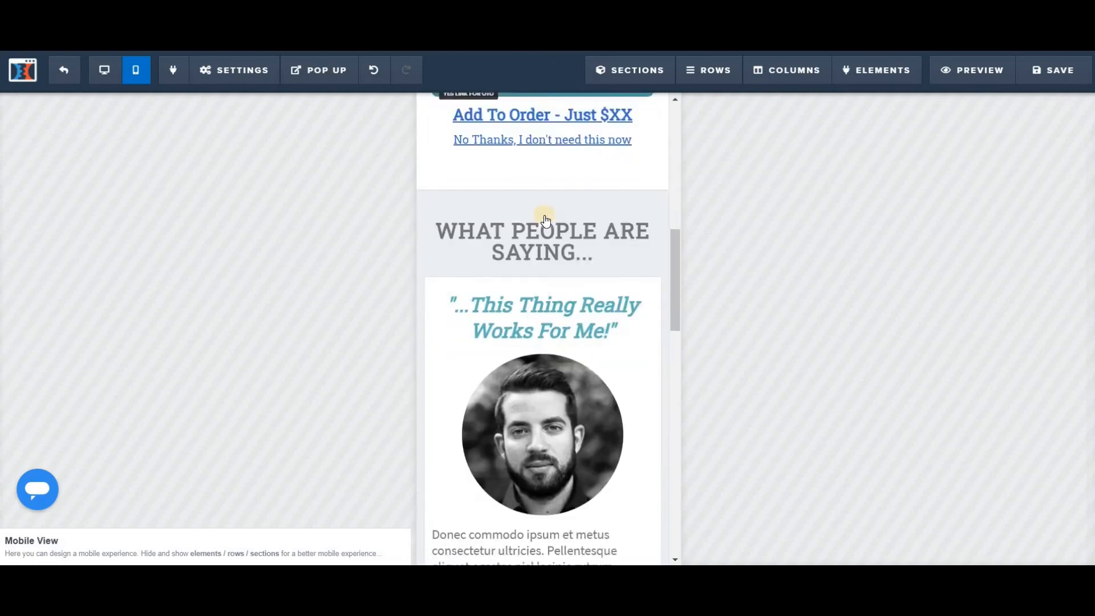
{"action": "scroll", "coordinate": [546, 220], "scroll_direction": "down", "scroll_amount": 15}
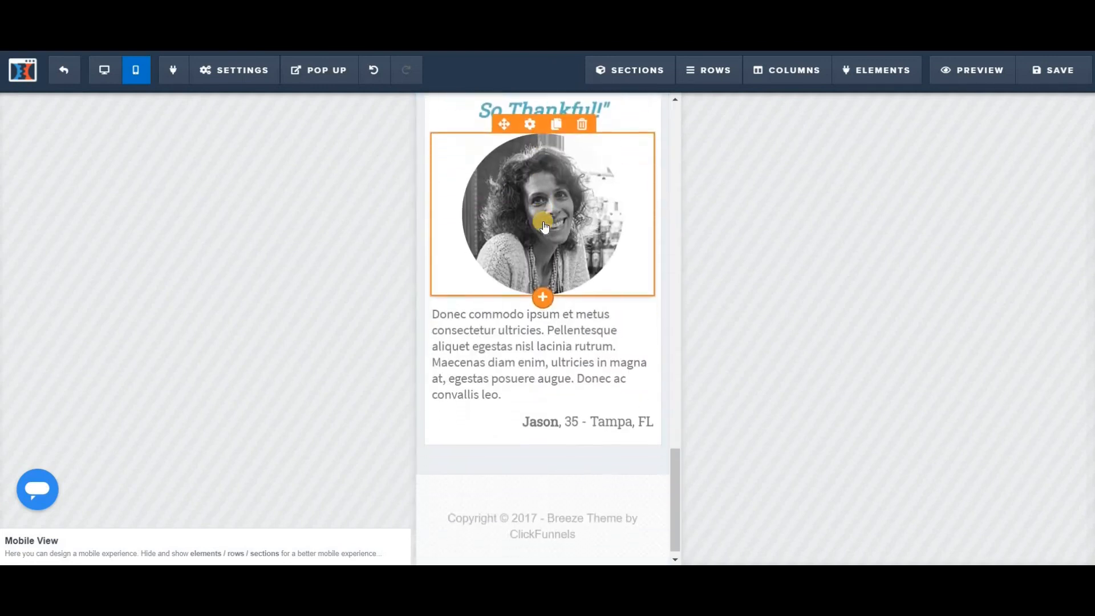
{"action": "scroll", "coordinate": [545, 226], "scroll_direction": "up", "scroll_amount": 20}
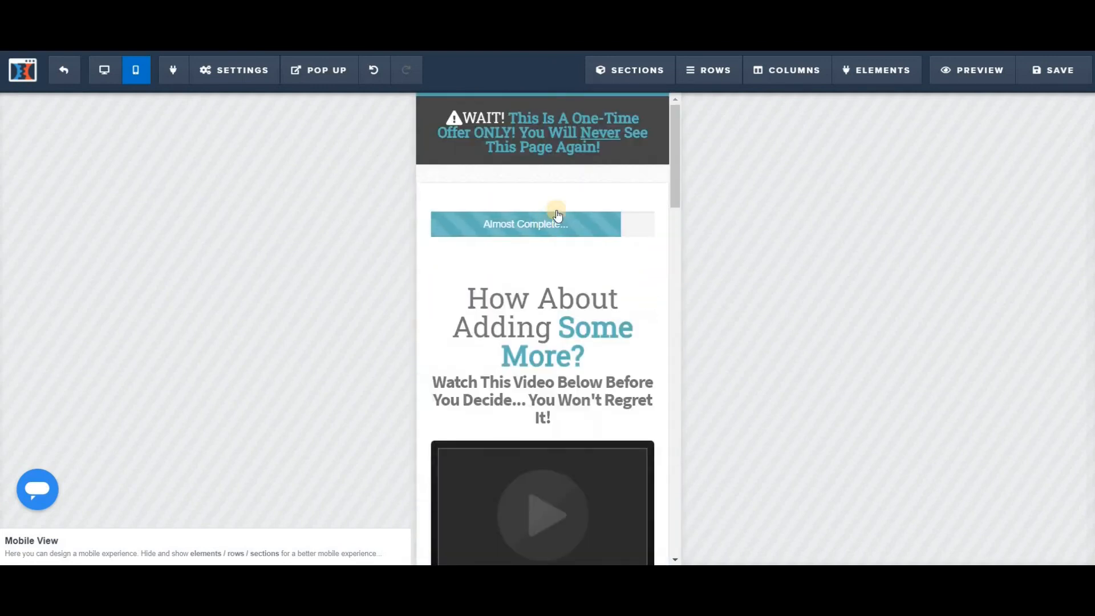
{"action": "left_click", "coordinate": [1043, 69]}
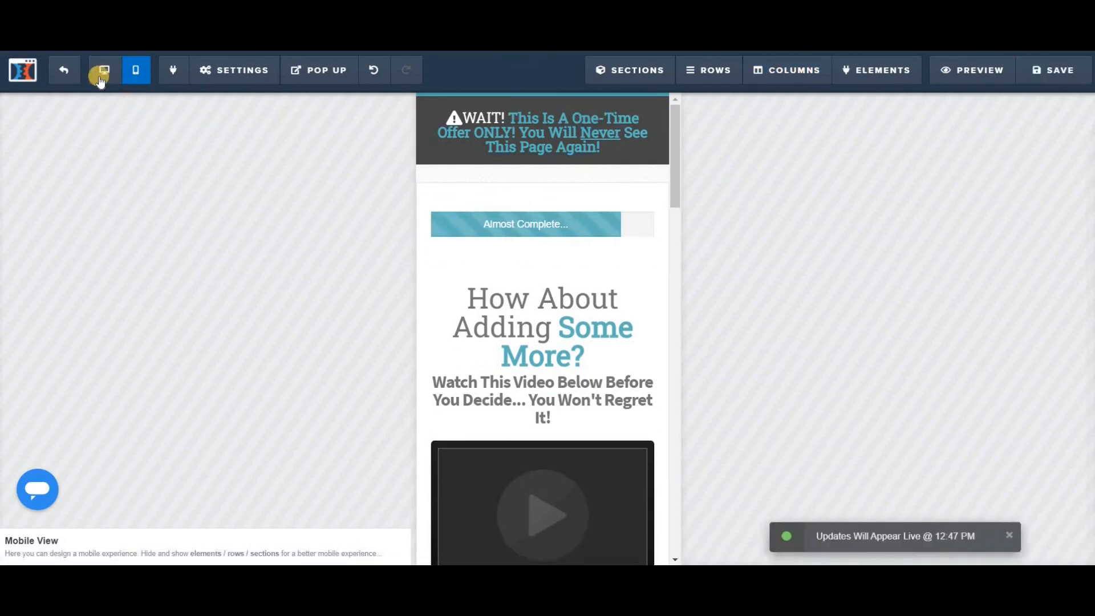
{"action": "left_click", "coordinate": [76, 76]}
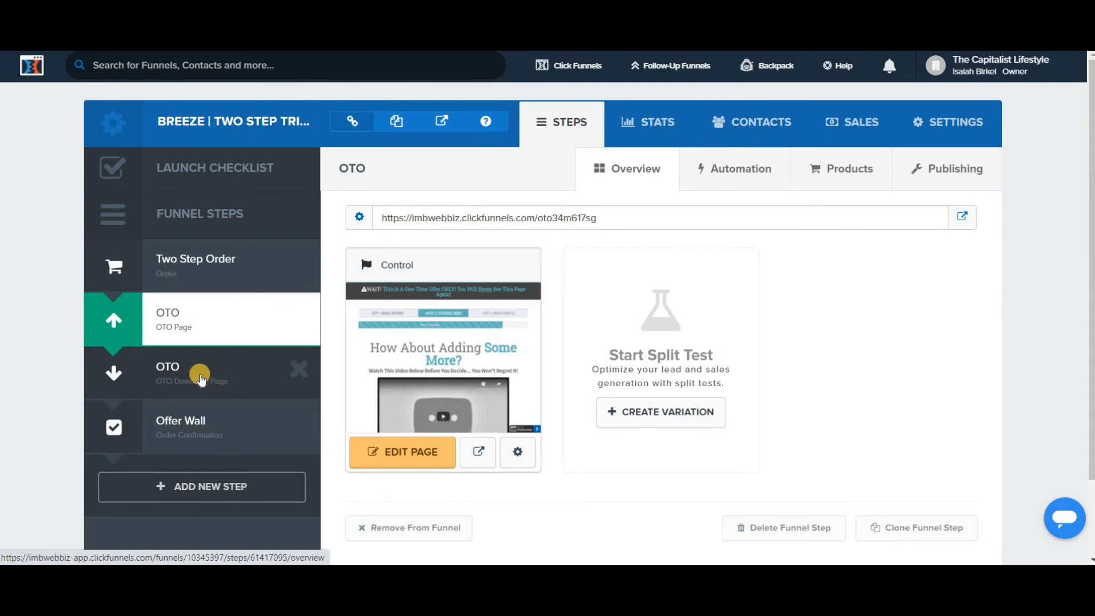
Step: Open the Offer Wall order confirmation page for editing and look over its product receipt and recommended products section
{"action": "left_click", "coordinate": [200, 420]}
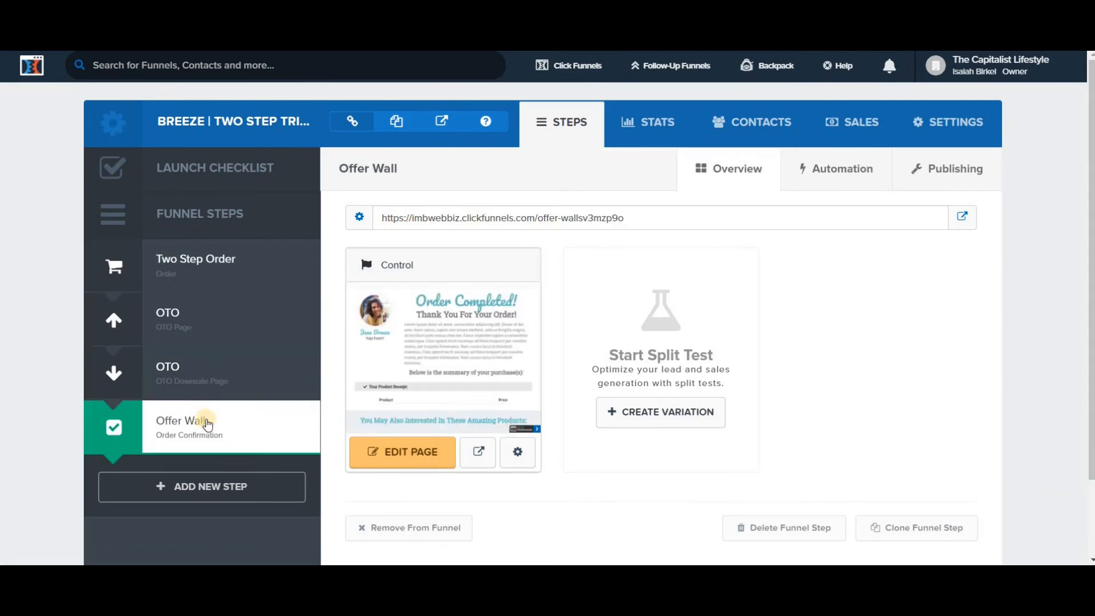
{"action": "left_click", "coordinate": [391, 459]}
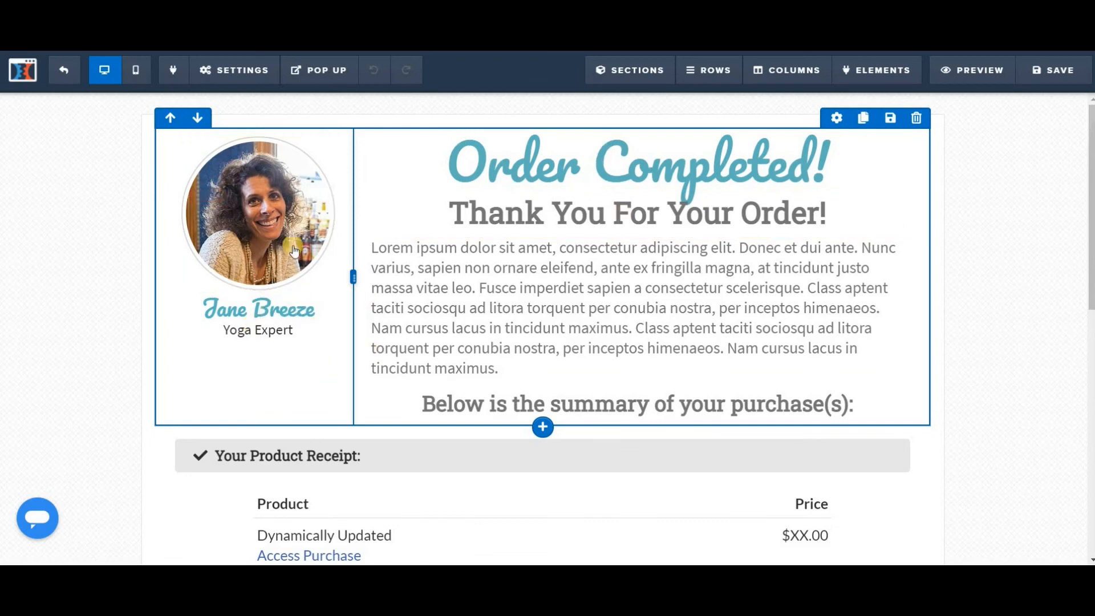
{"action": "scroll", "coordinate": [418, 349], "scroll_direction": "down", "scroll_amount": 3}
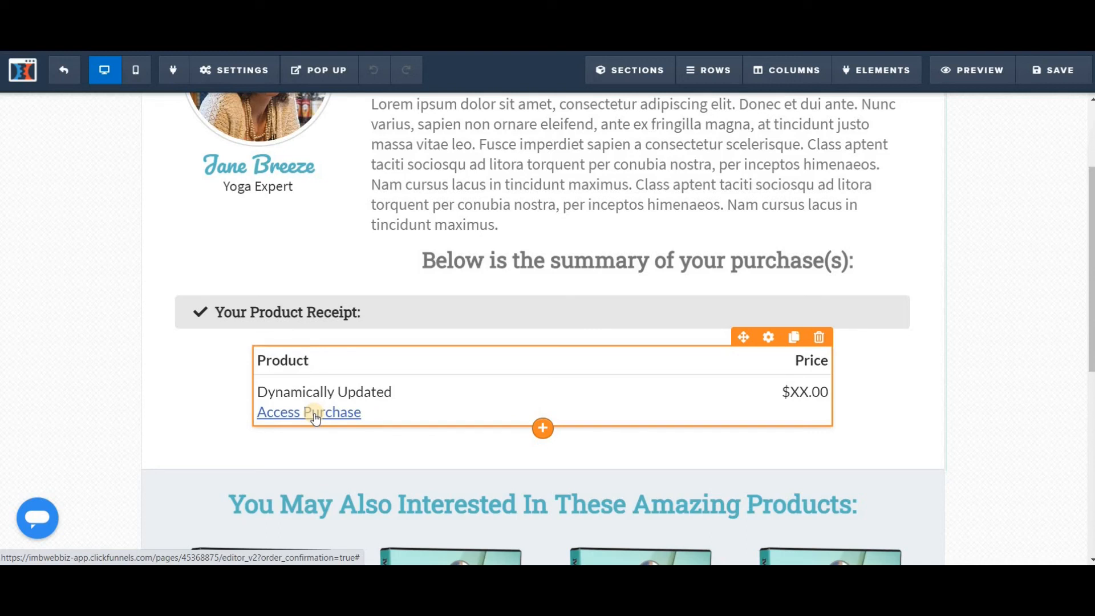
{"action": "scroll", "coordinate": [315, 418], "scroll_direction": "down", "scroll_amount": 7}
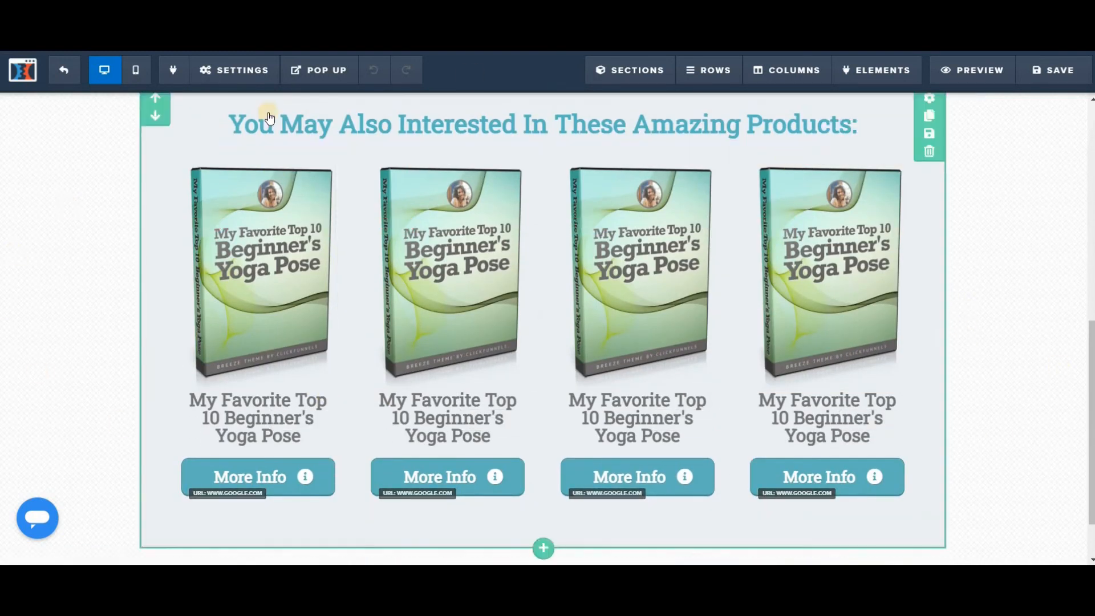
{"action": "scroll", "coordinate": [1020, 393], "scroll_direction": "down", "scroll_amount": 1}
{"action": "scroll", "coordinate": [1004, 389], "scroll_direction": "up", "scroll_amount": 4}
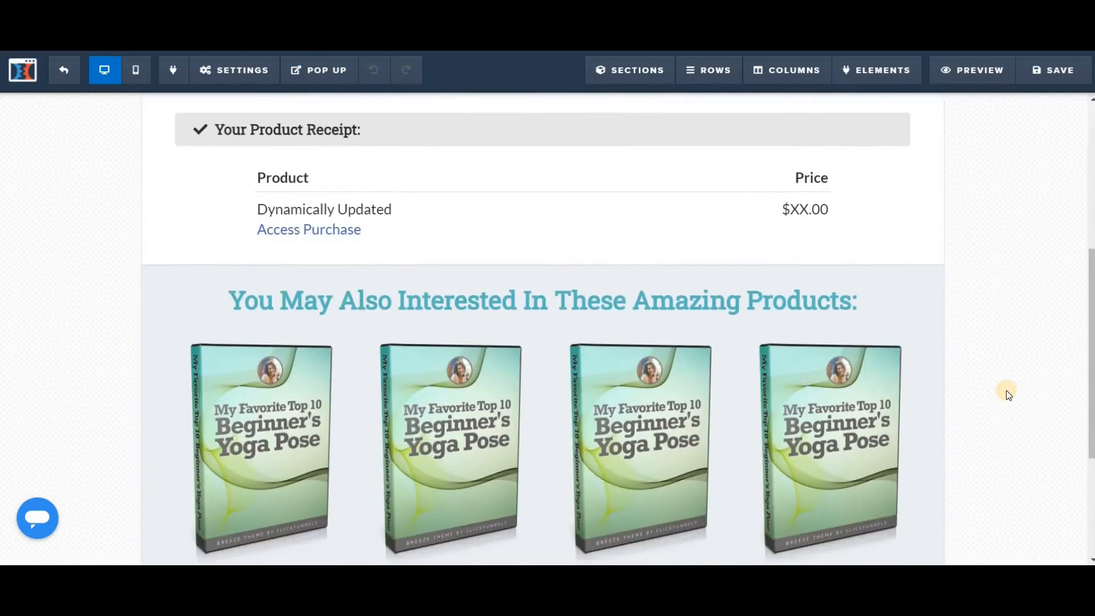
Step: Examine the Offer Wall's four recommended product columns, with their cover images, titles and More Info buttons, and the rest of the page
{"action": "scroll", "coordinate": [1004, 388], "scroll_direction": "down", "scroll_amount": 3}
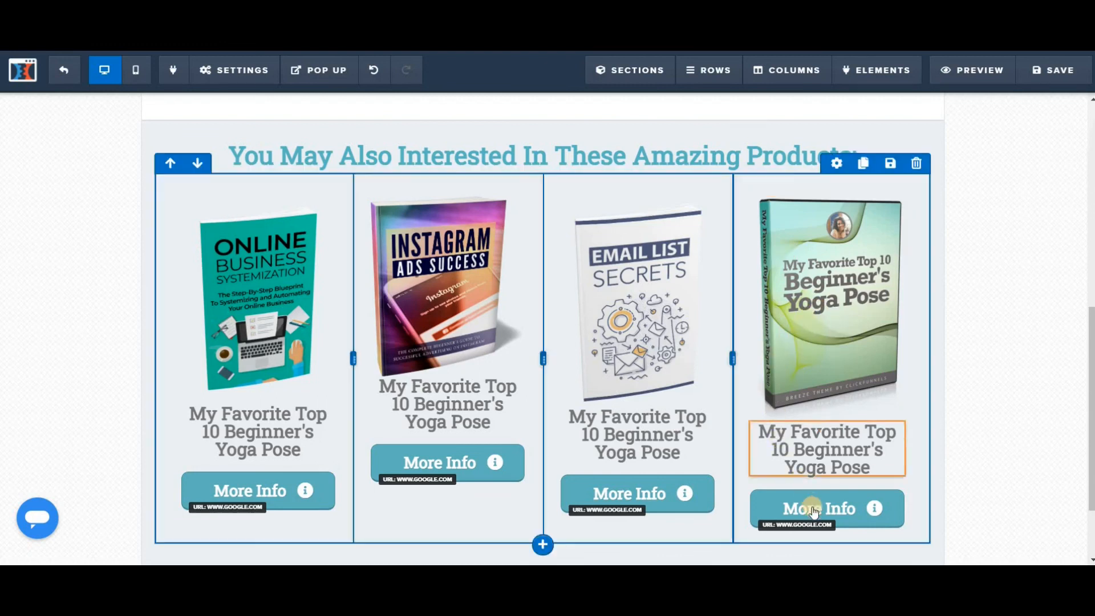
{"action": "left_click", "coordinate": [849, 511]}
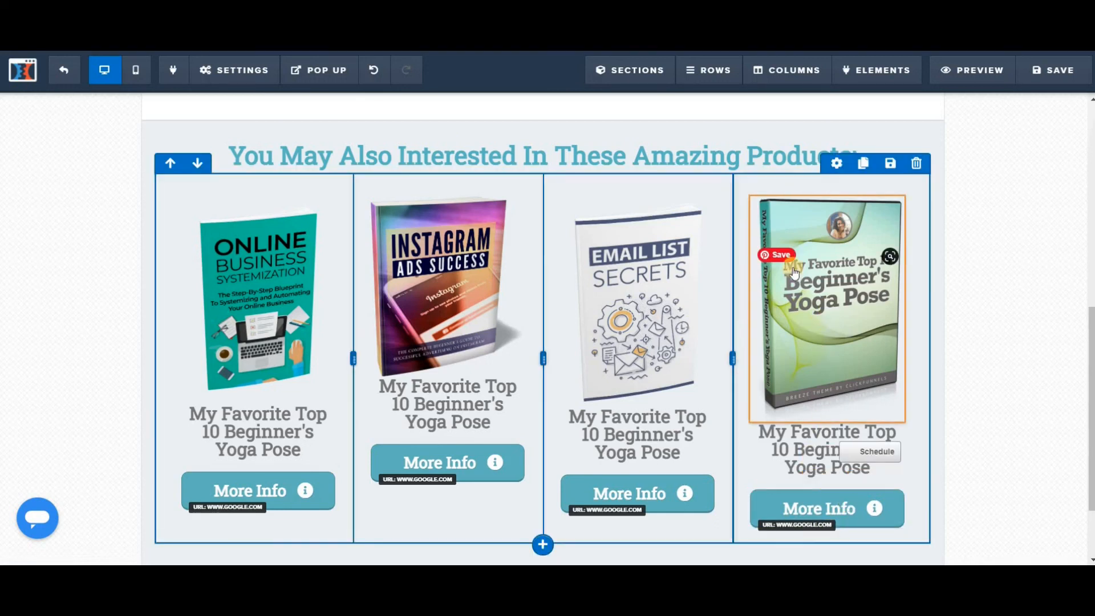
{"action": "scroll", "coordinate": [746, 267], "scroll_direction": "down", "scroll_amount": 2}
{"action": "scroll", "coordinate": [746, 268], "scroll_direction": "up", "scroll_amount": 10}
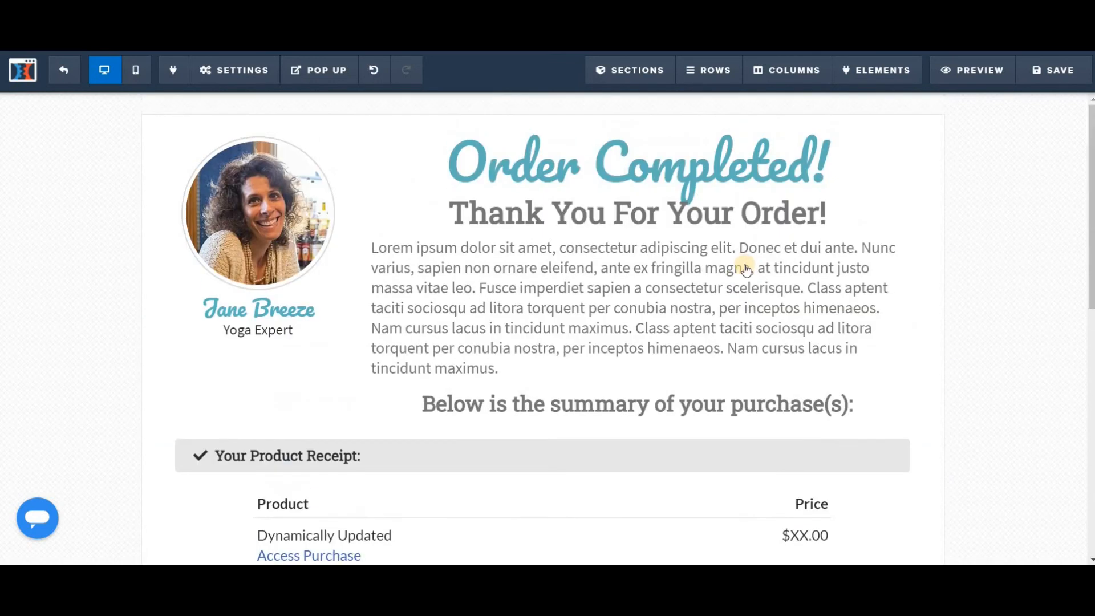
{"action": "scroll", "coordinate": [747, 272], "scroll_direction": "down", "scroll_amount": 7}
{"action": "scroll", "coordinate": [748, 276], "scroll_direction": "down", "scroll_amount": 5}
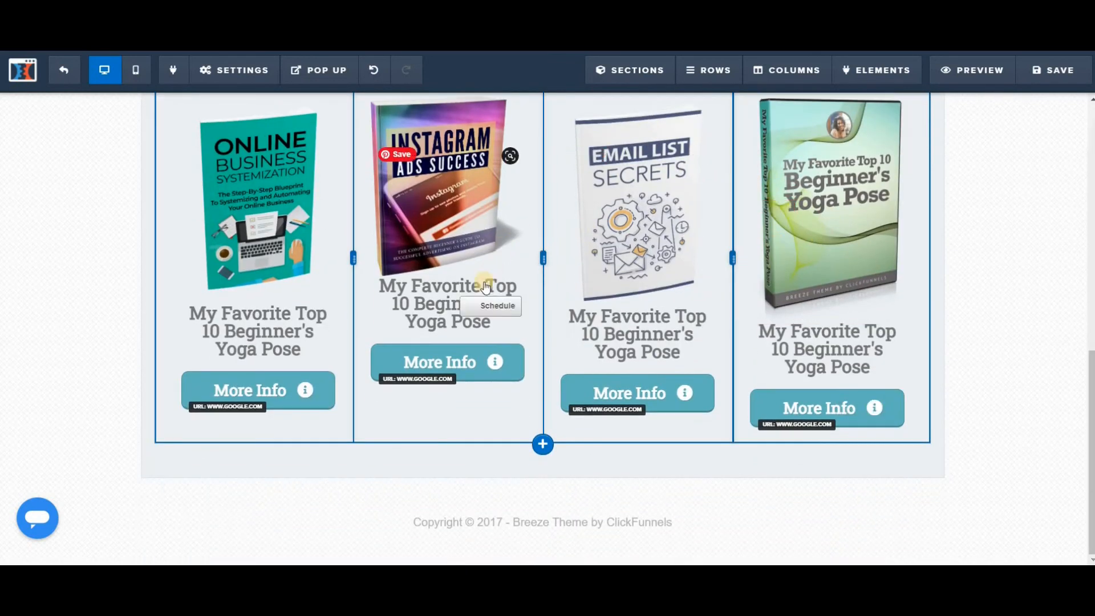
Step: Save the Offer Wall page and return to the funnel steps
{"action": "scroll", "coordinate": [723, 393], "scroll_direction": "up", "scroll_amount": 2}
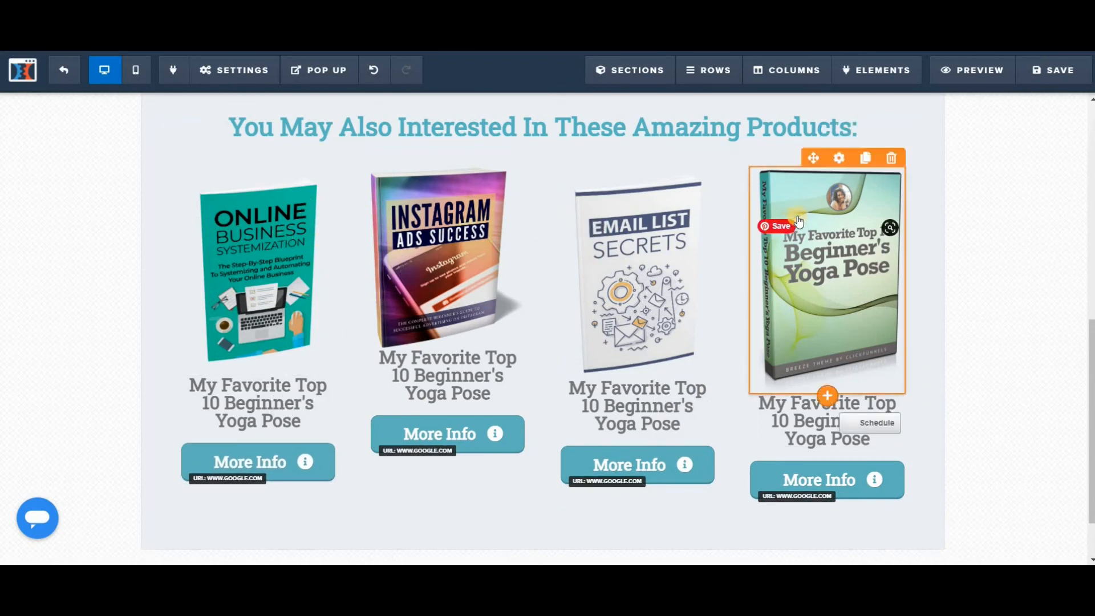
{"action": "scroll", "coordinate": [627, 342], "scroll_direction": "up", "scroll_amount": 8}
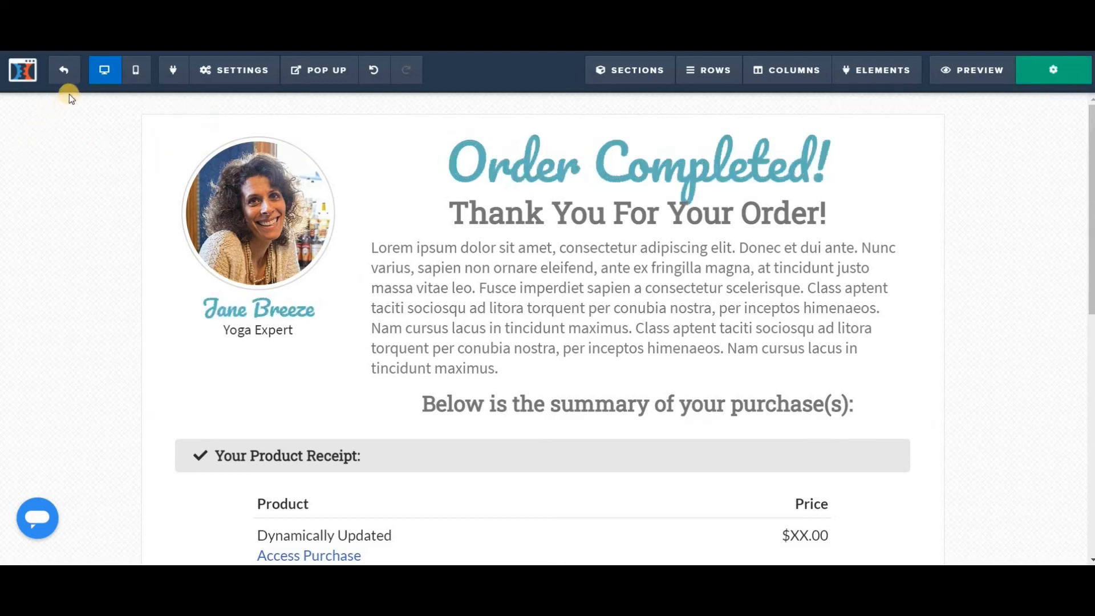
{"action": "left_click", "coordinate": [65, 73]}
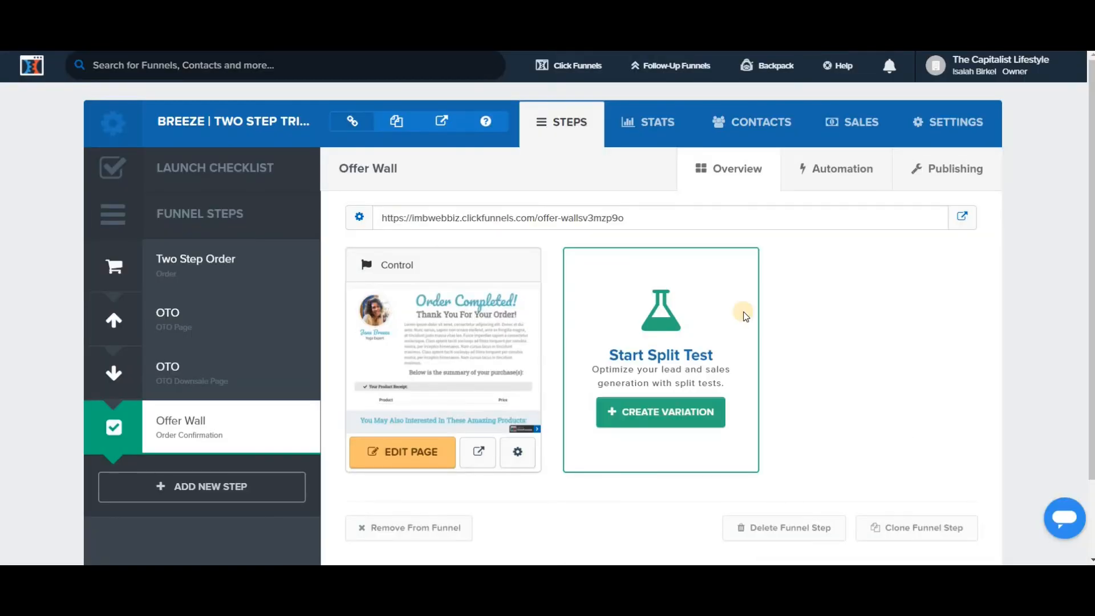